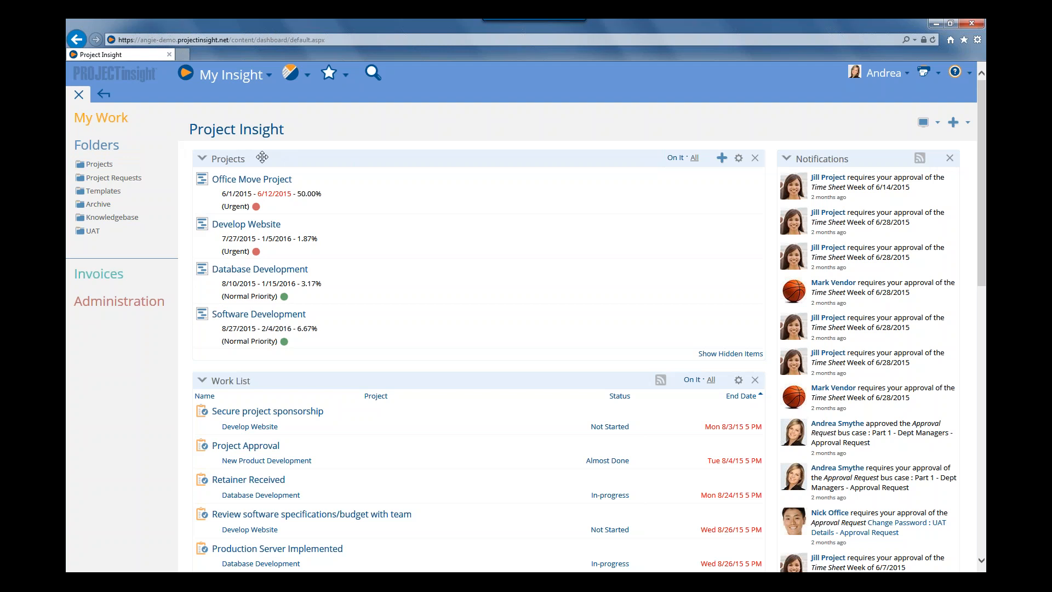
left_click(268, 319)
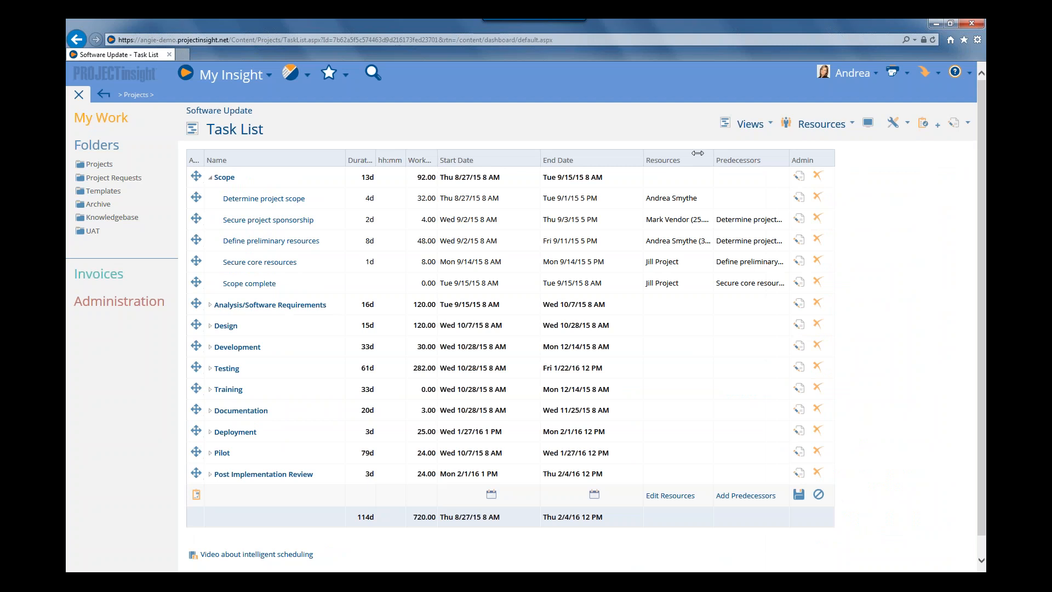
left_click(756, 125)
left_click(211, 178)
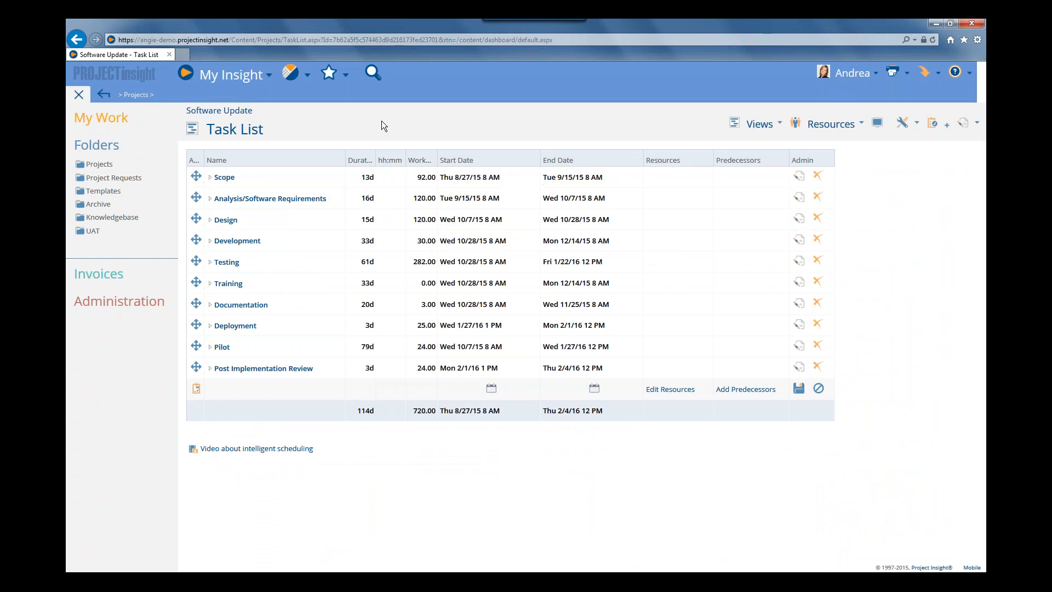
left_click(767, 125)
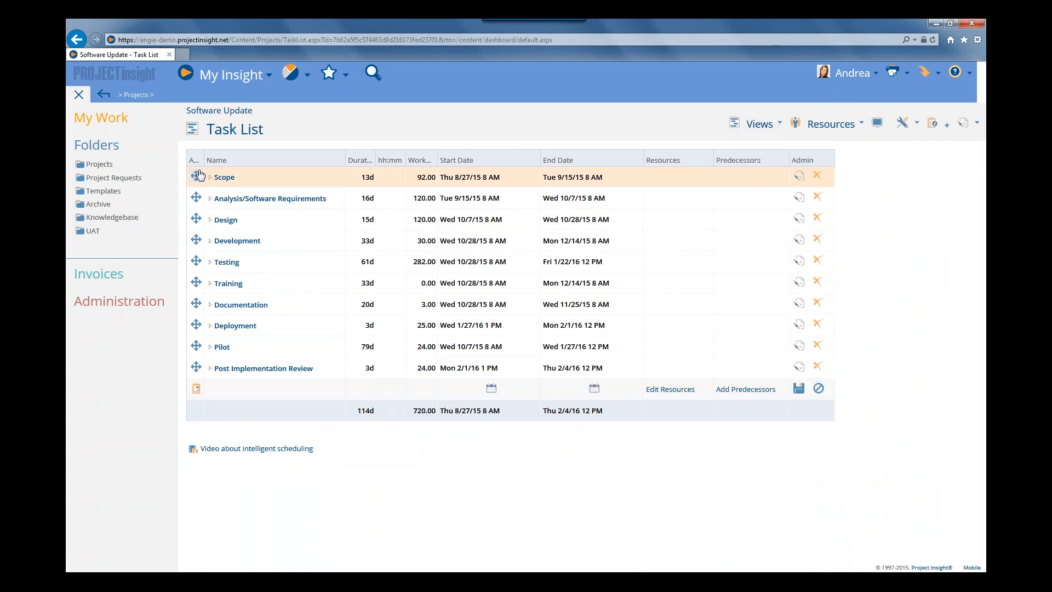
Open the Software Development project from the Projects folder and hide the side navigation
left_click(101, 167)
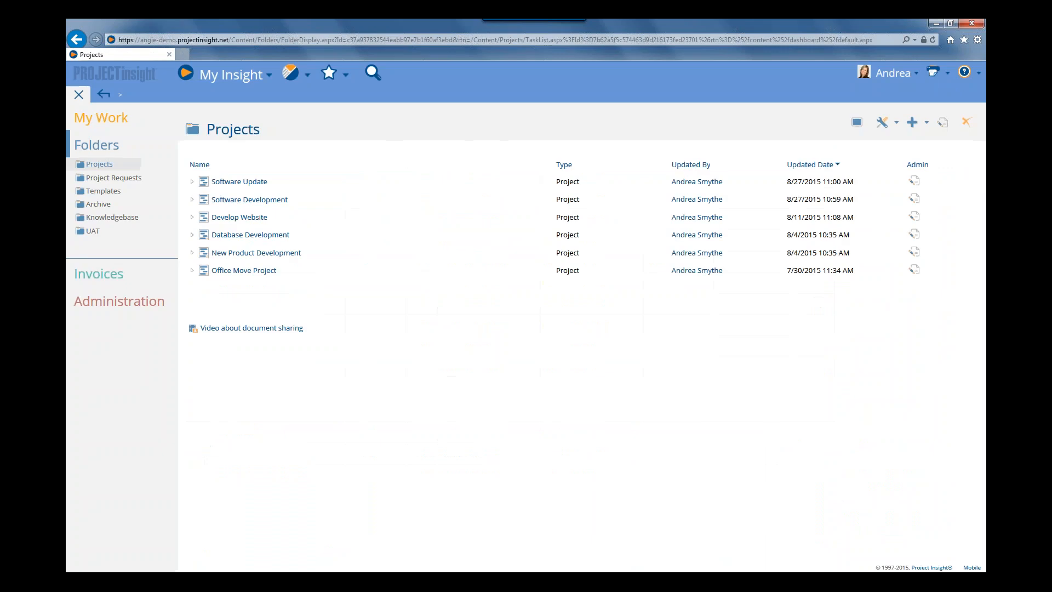
left_click(243, 200)
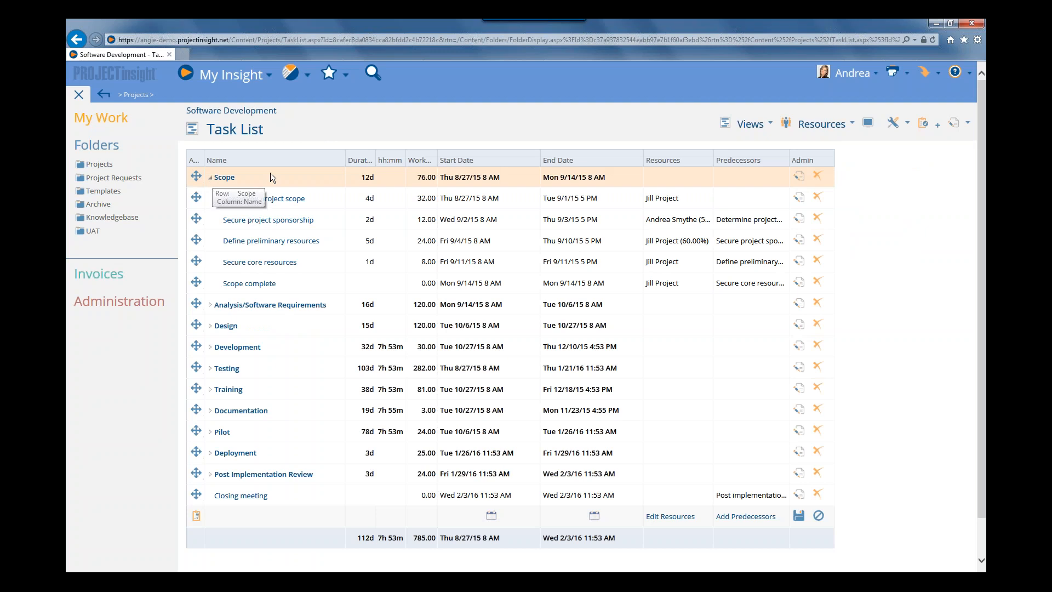
left_click(212, 178)
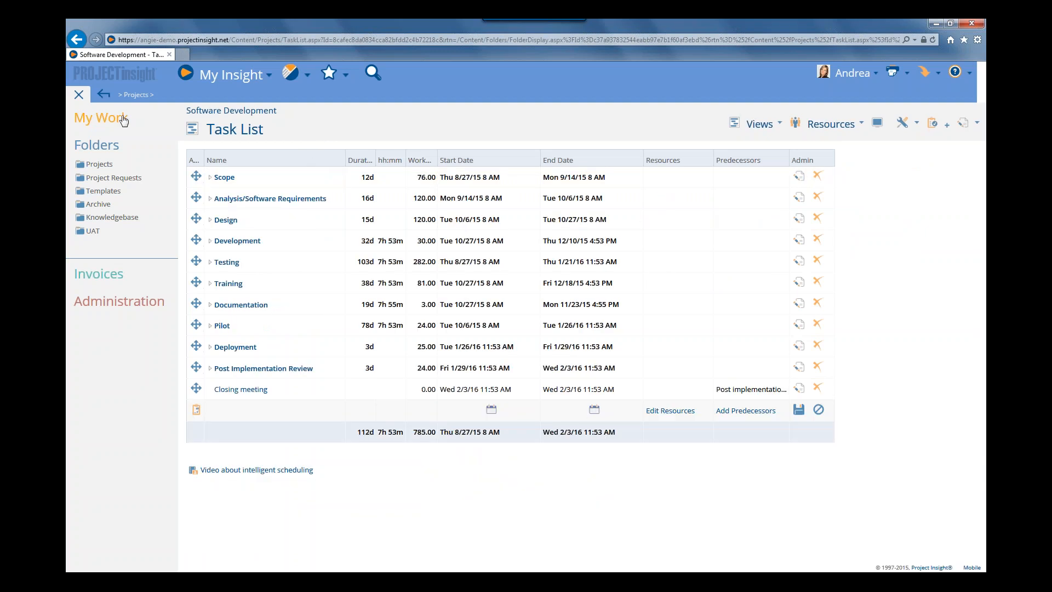
left_click(79, 95)
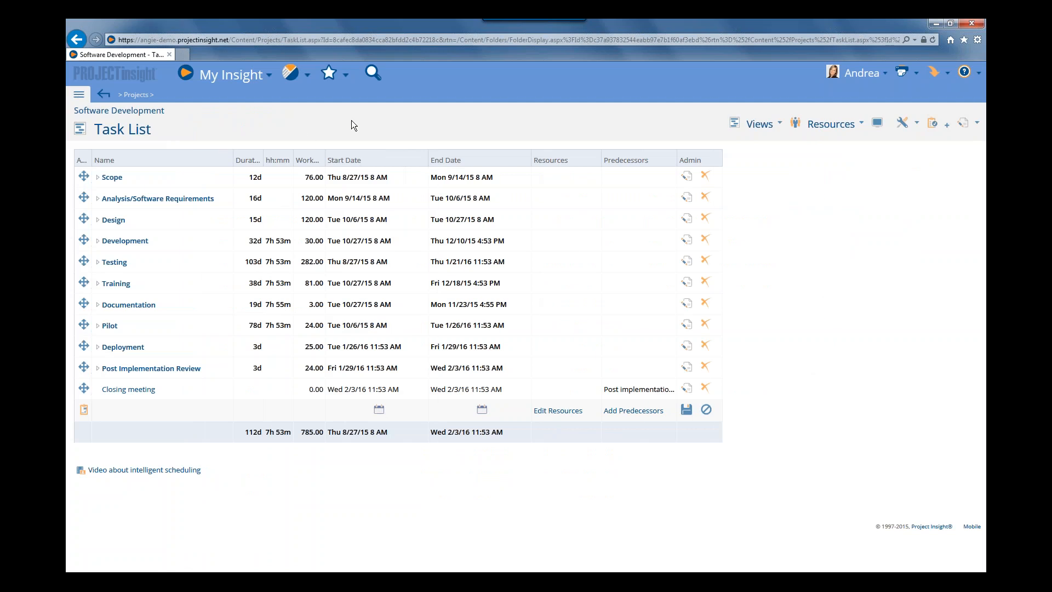
Expand the Scope summary task and widen the Resources column to fit the full resource assignments
left_click(98, 178)
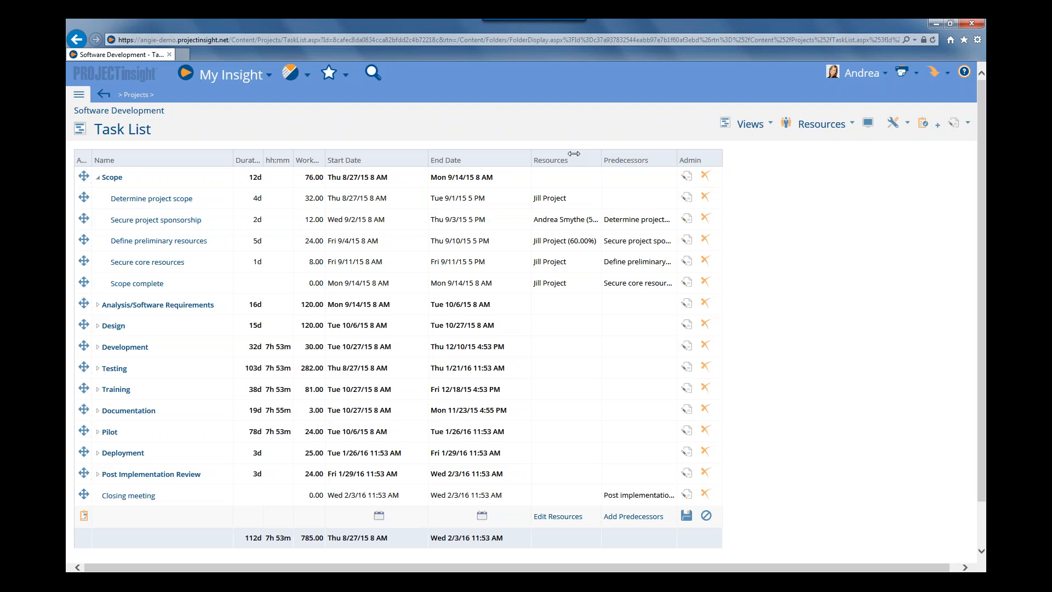
left_click_drag(573, 154, 660, 154)
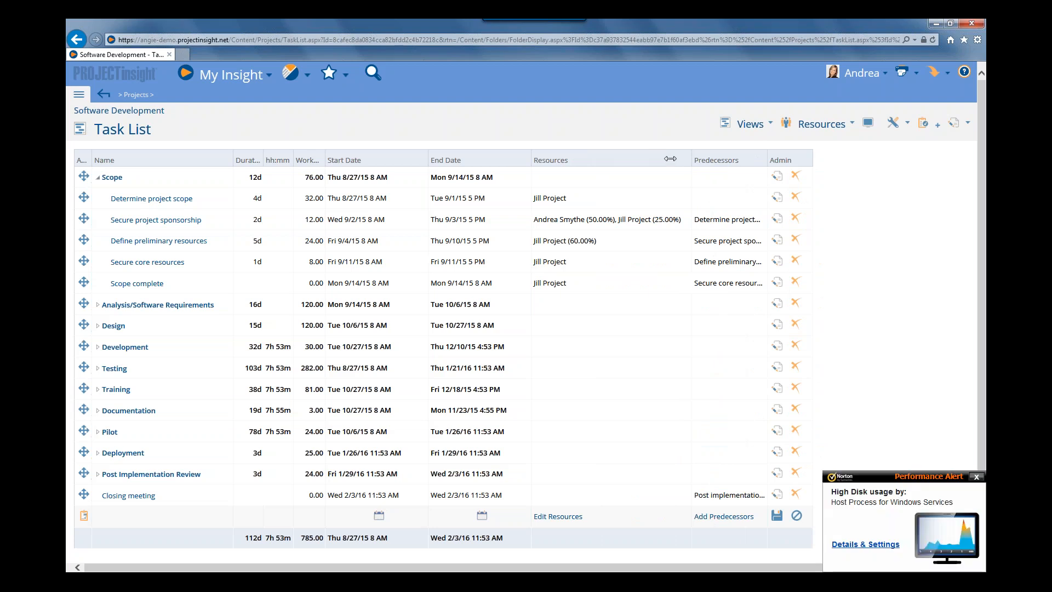
Create a project baseline named Original Plan in the project options and return to the task list
left_click(753, 128)
left_click(976, 477)
left_click(751, 124)
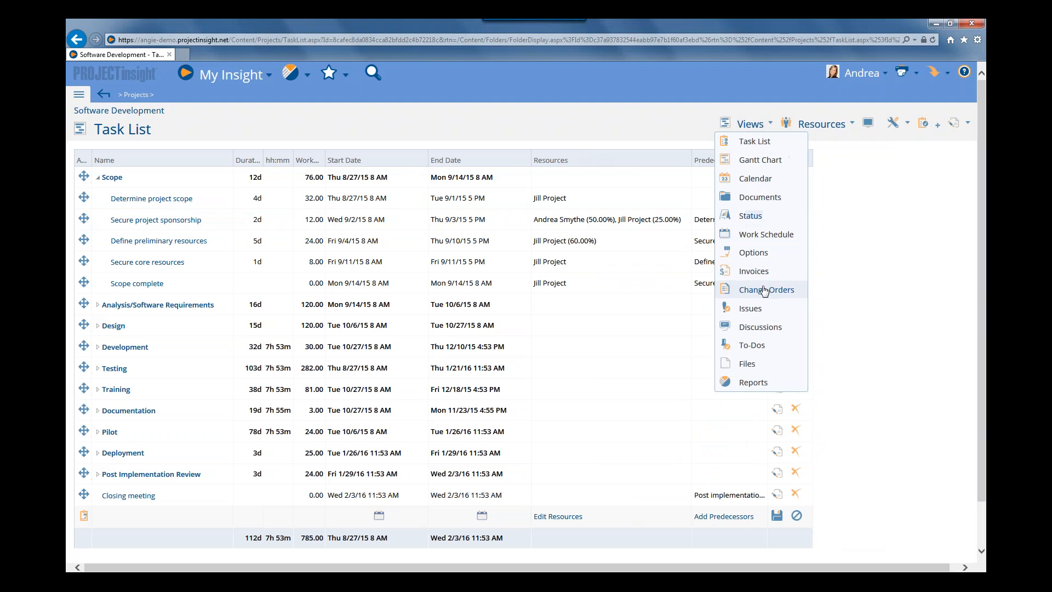
left_click(753, 252)
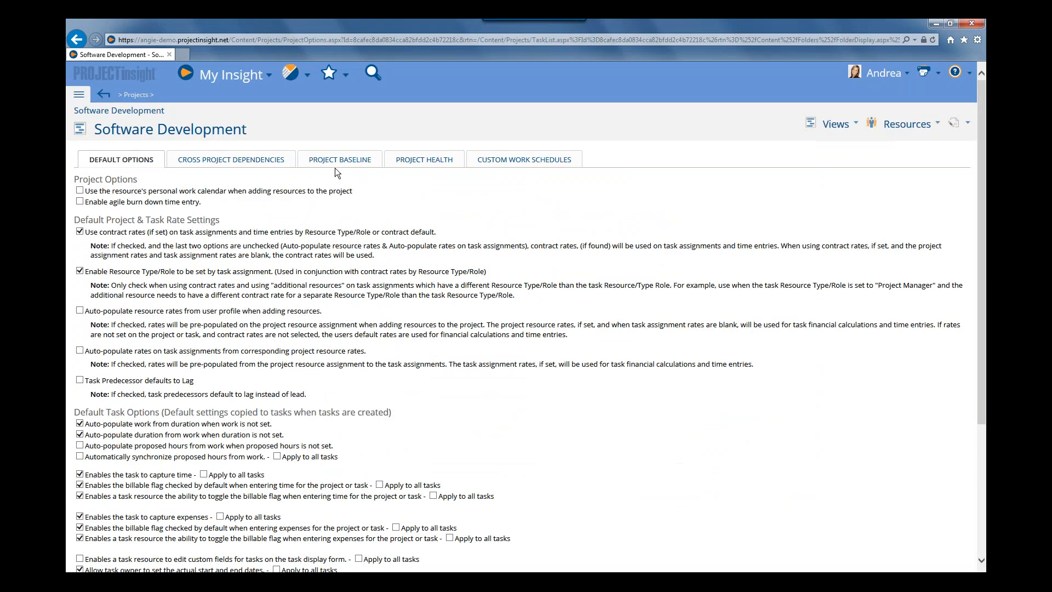
left_click(337, 164)
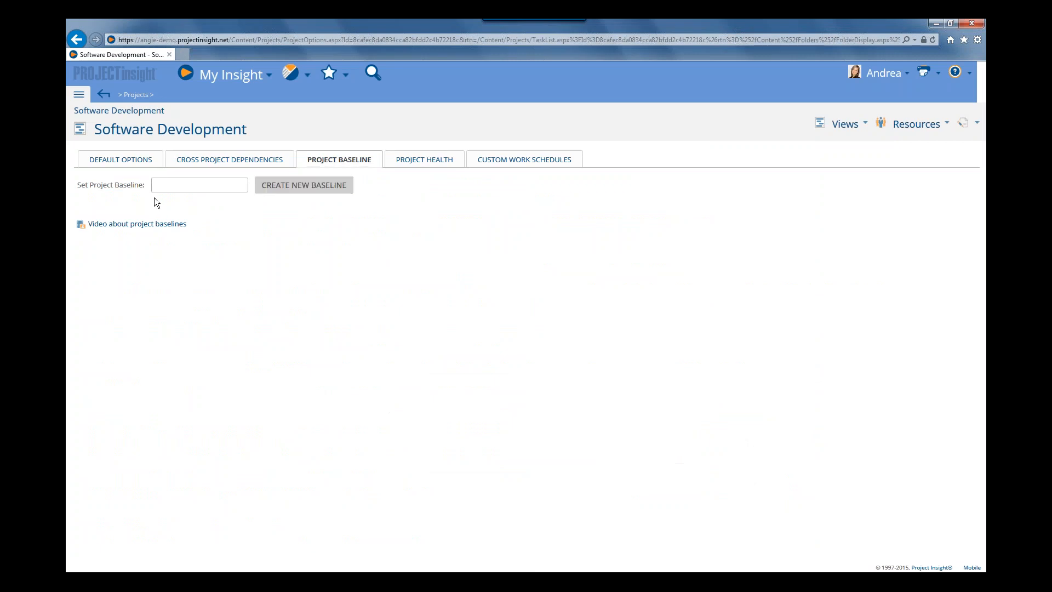
left_click(182, 186)
type("Original Plan")
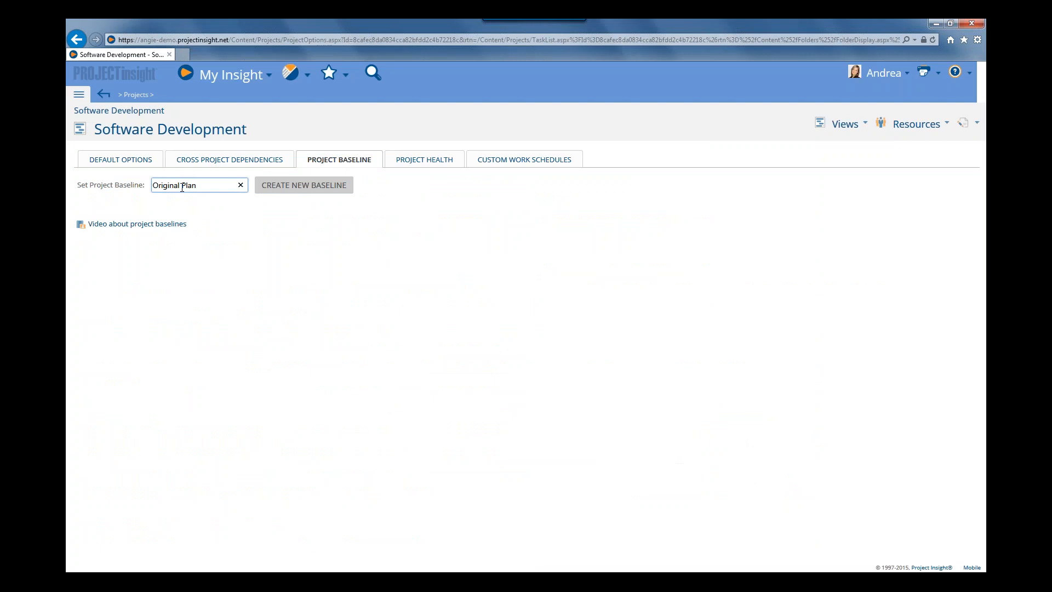
left_click(313, 189)
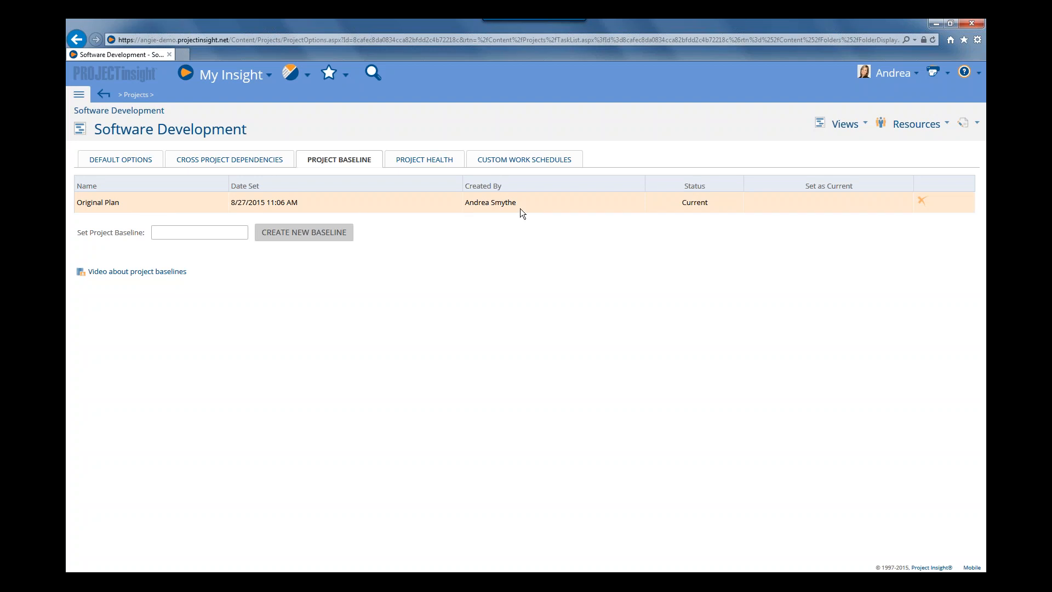
left_click(846, 125)
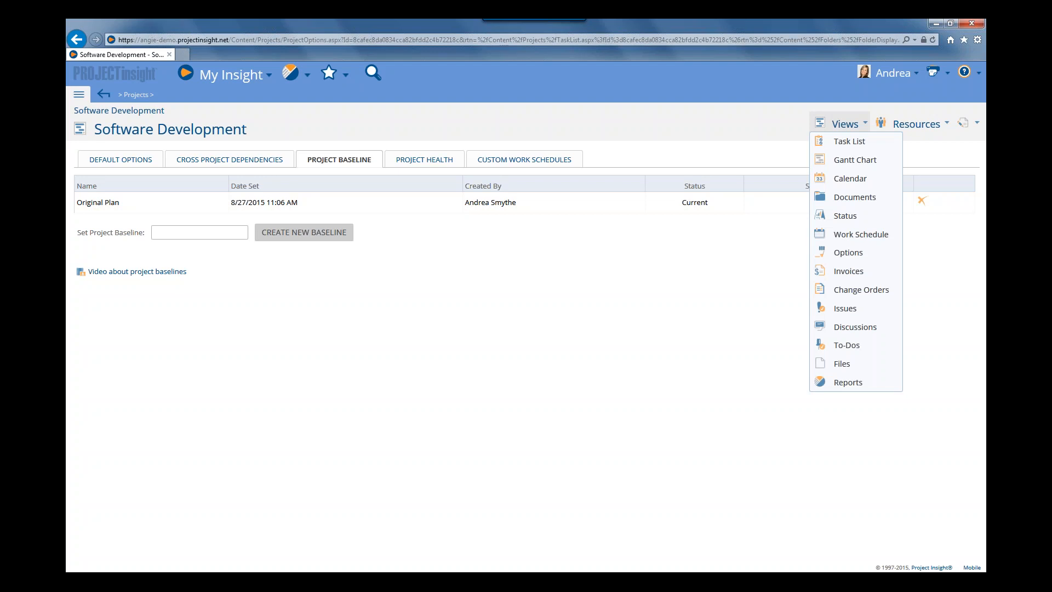
left_click(849, 141)
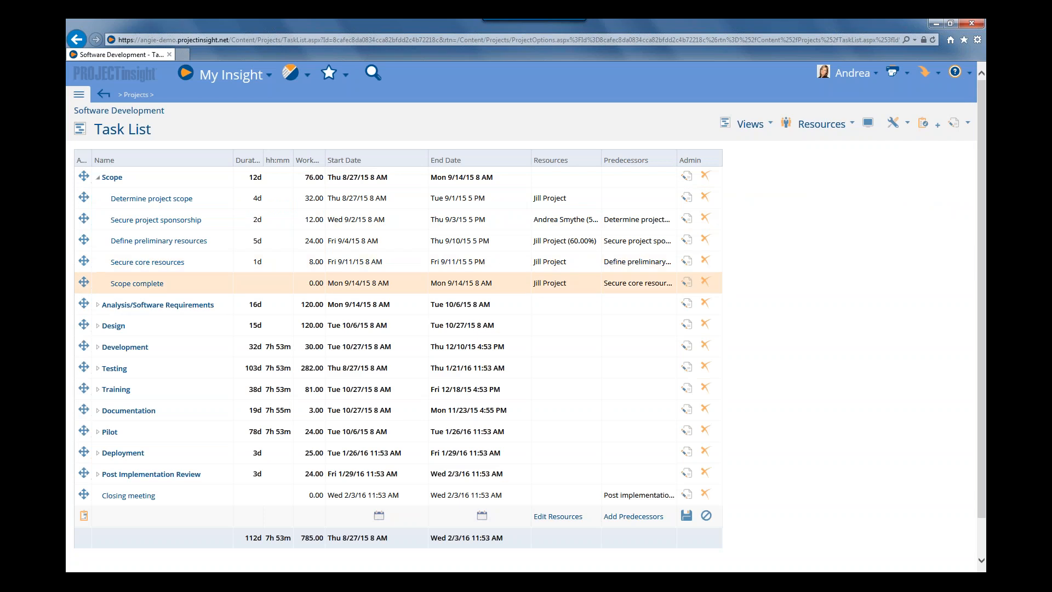
Review the project's baseline list in the project options again and go back to the task list
left_click(737, 124)
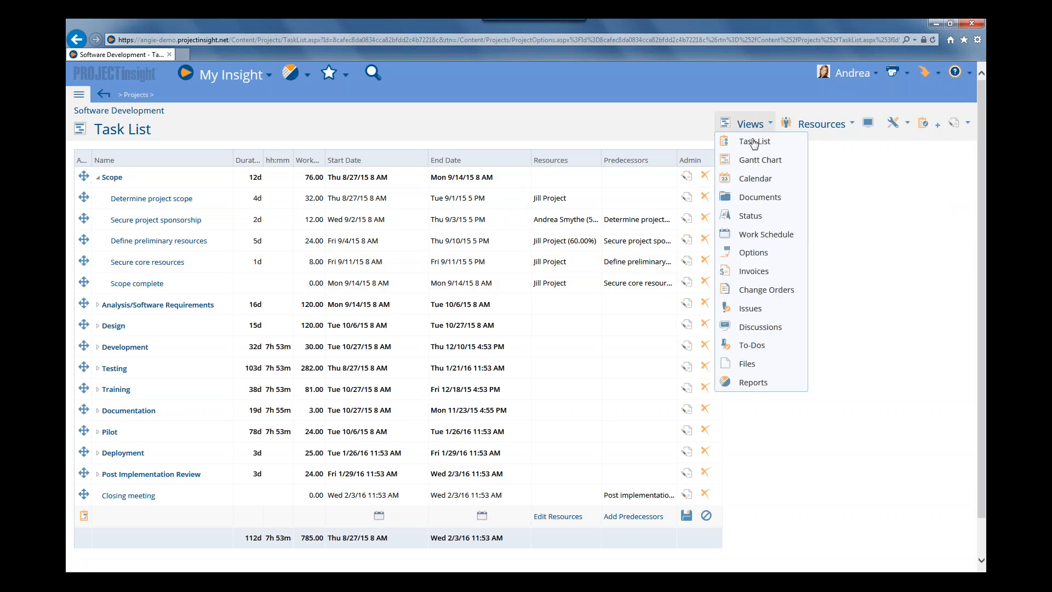
left_click(754, 253)
left_click(339, 162)
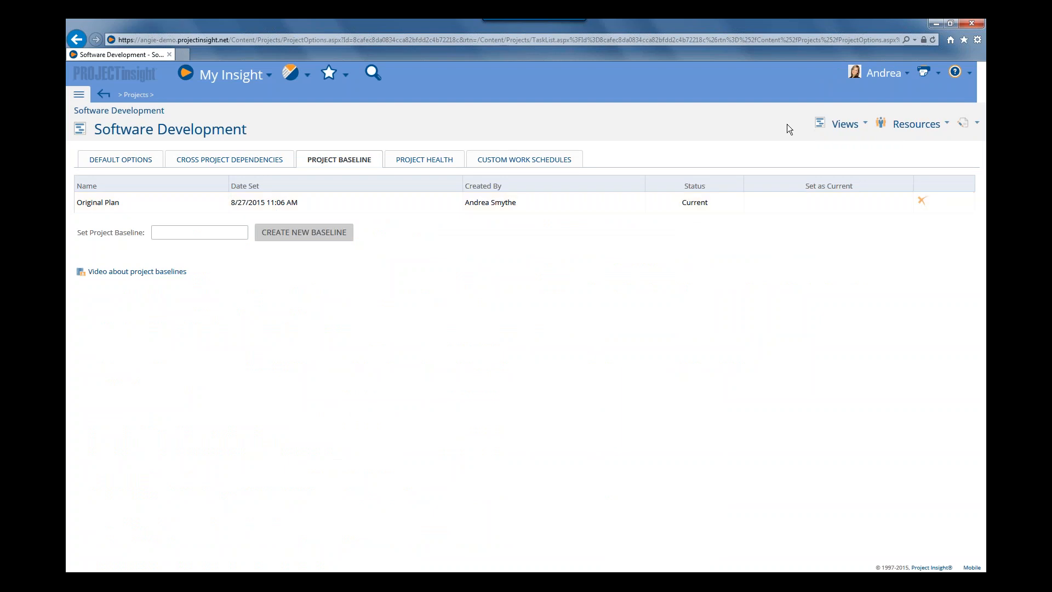
left_click(864, 124)
left_click(844, 124)
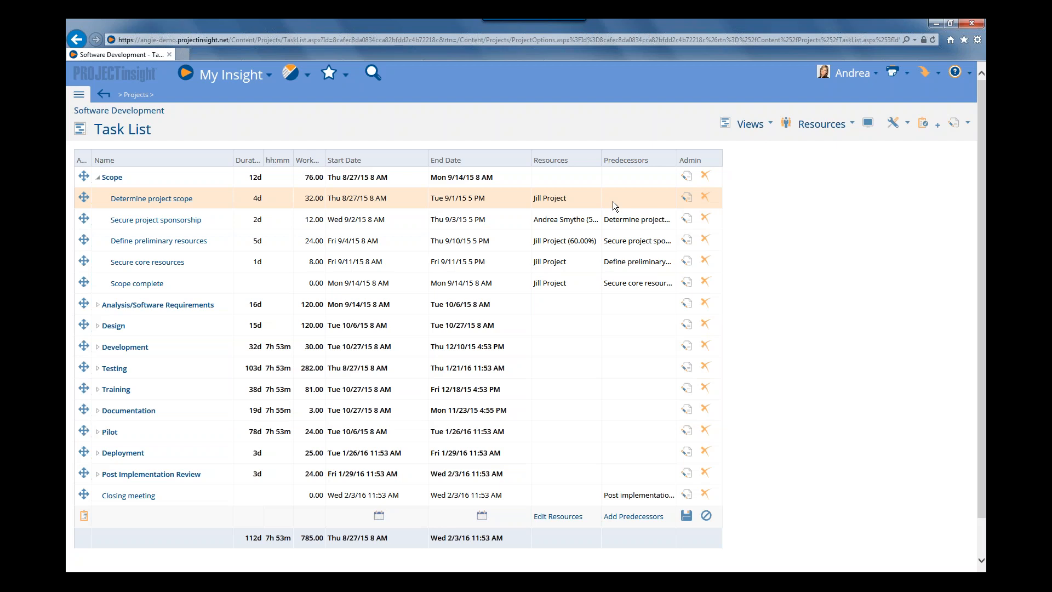
Set the task list's display options to show the baseline as a separate row
left_click(868, 125)
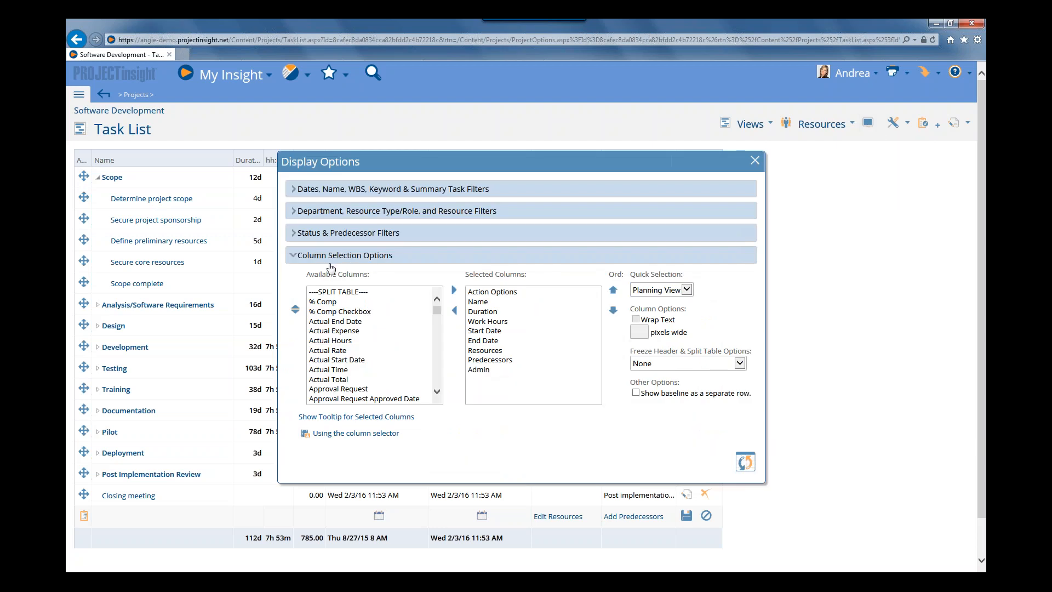
left_click(355, 263)
left_click(356, 263)
left_click(652, 395)
left_click(746, 462)
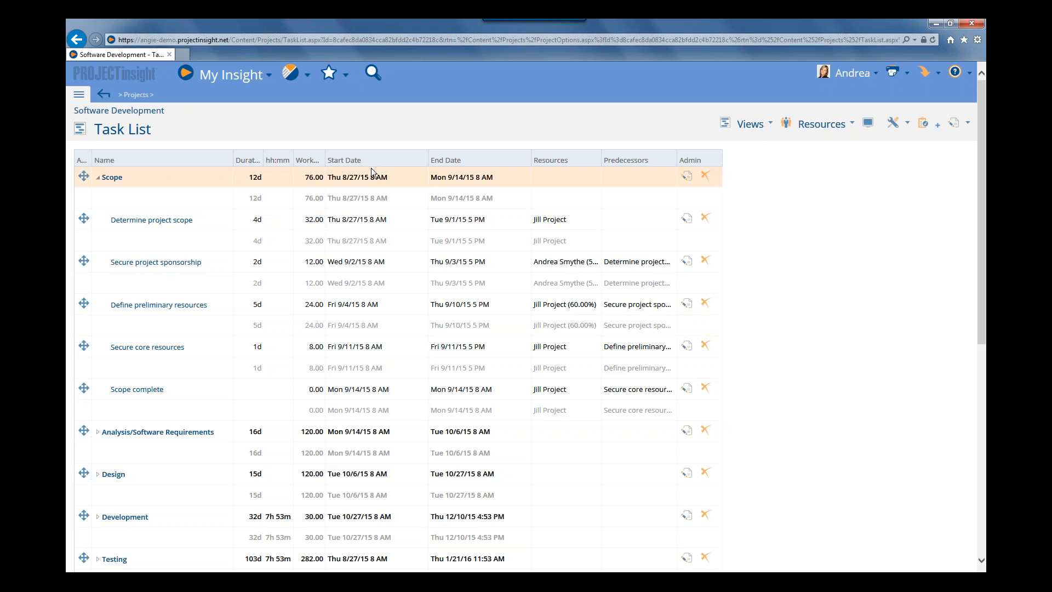
Turn off the separate baseline row in the task list's display options
left_click(868, 124)
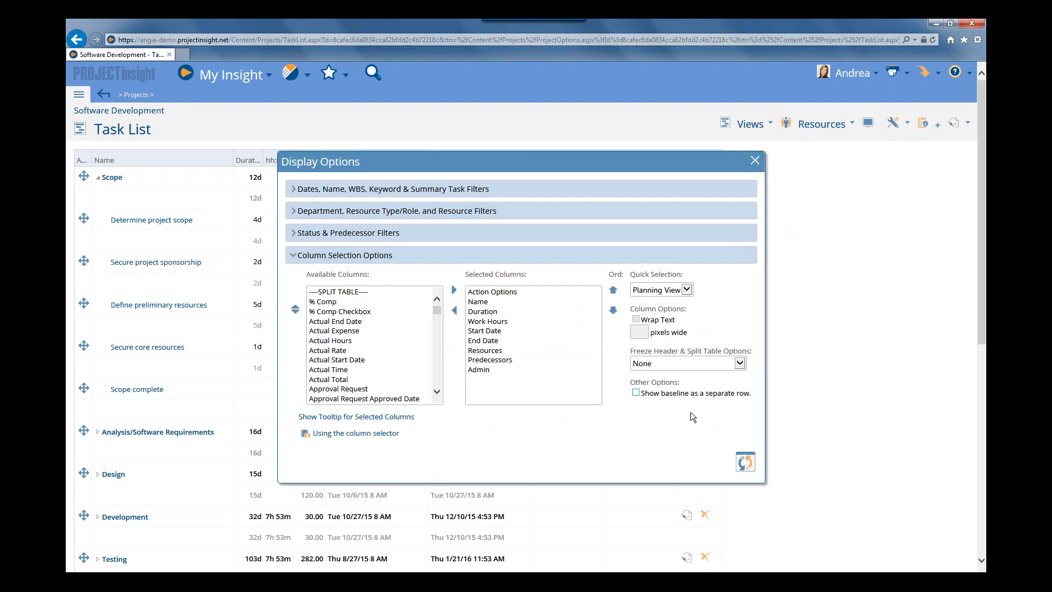
left_click(745, 463)
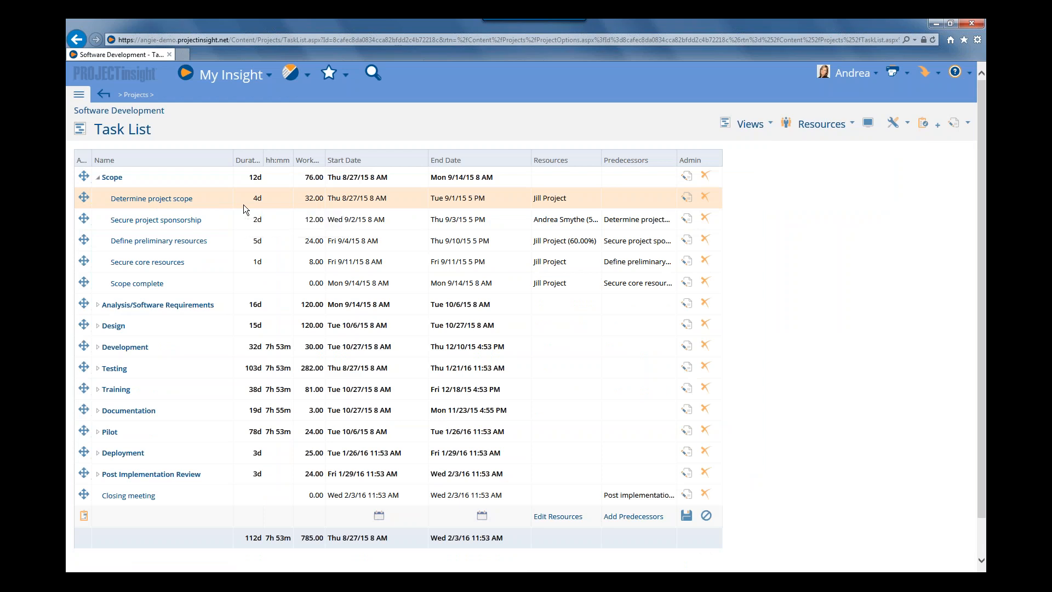
Set the Determine project scope task's duration to 8d and its work hours to 64, and save the task
left_click(683, 200)
key("Tab")
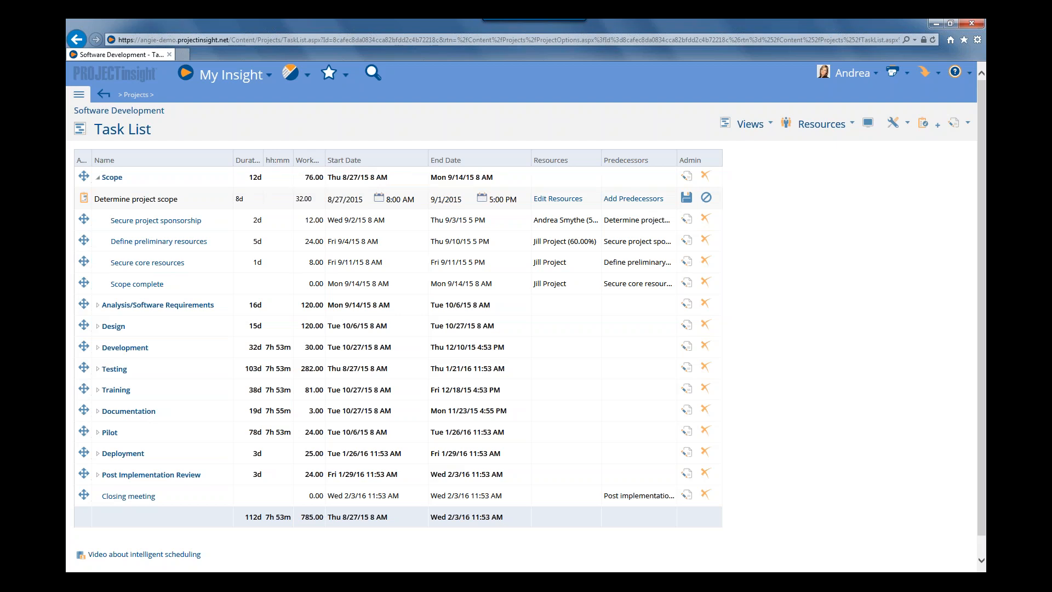
double_click(299, 198)
type("64")
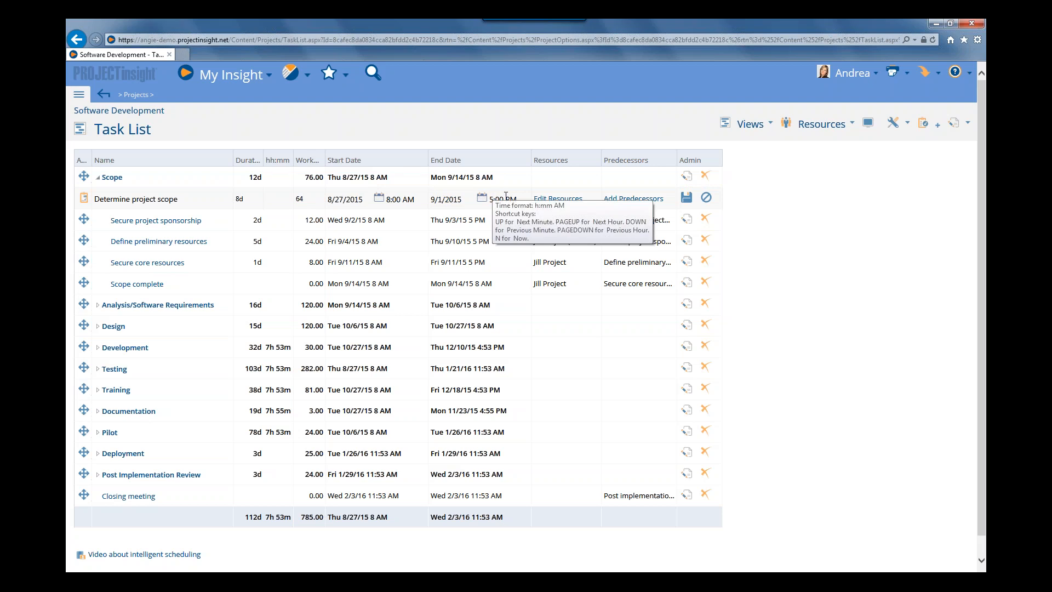
left_click(686, 199)
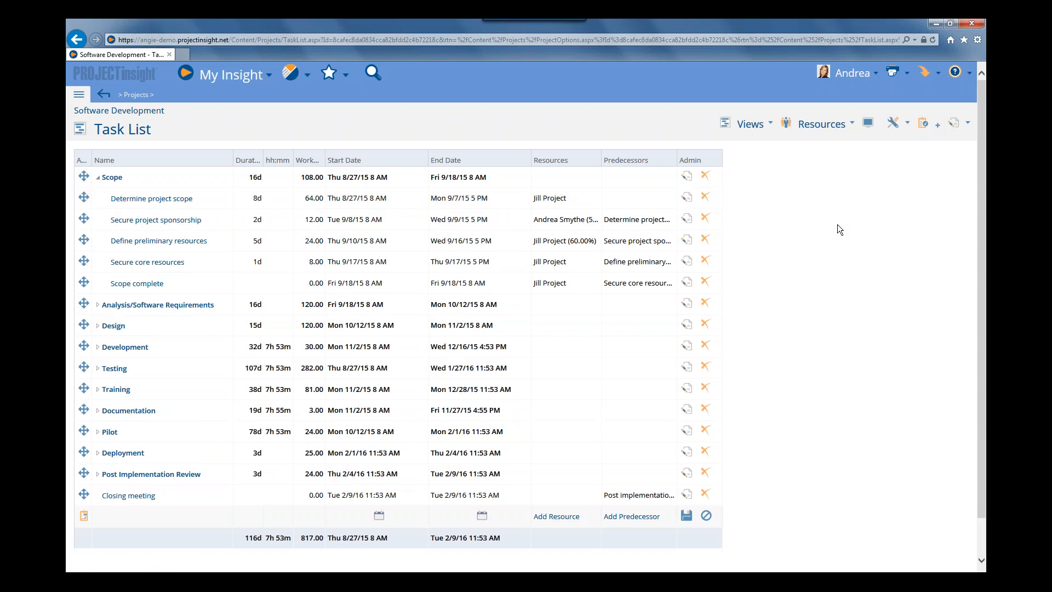
Show the baseline as a separate row under each task in the task list
left_click(870, 124)
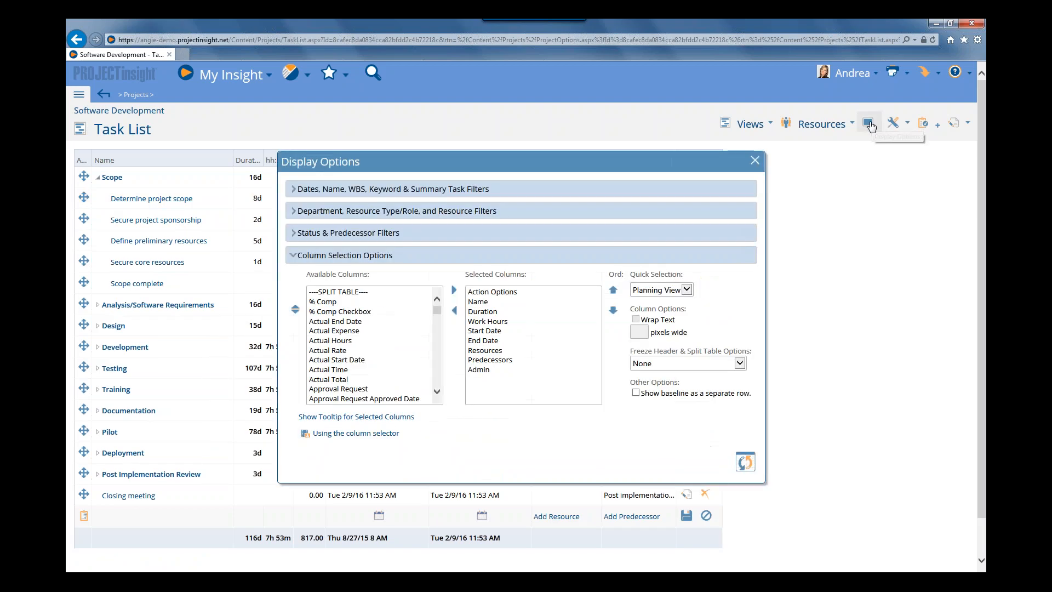
left_click(635, 392)
left_click(745, 462)
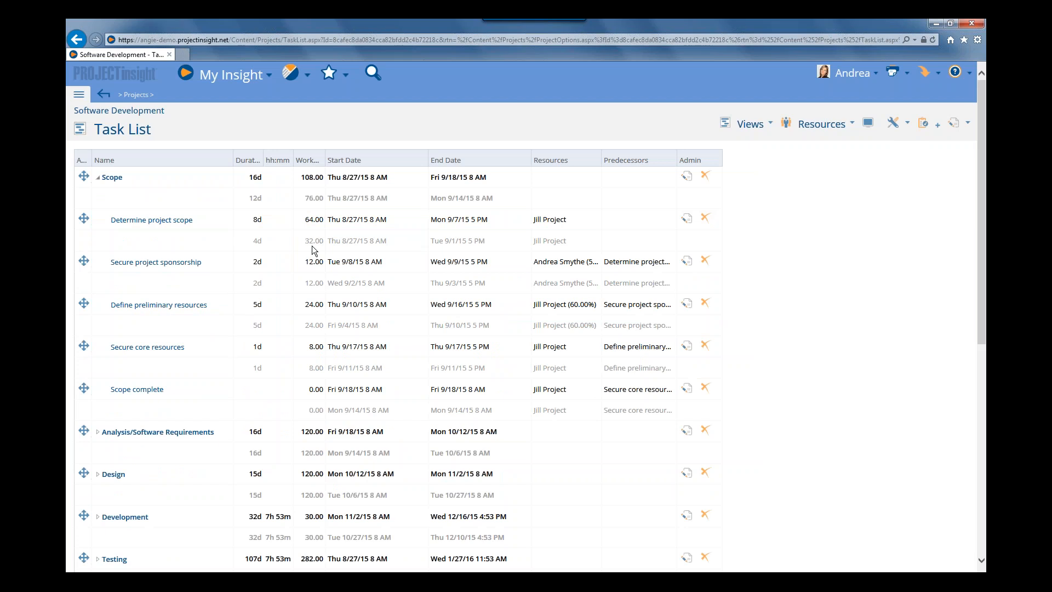
Compare the current durations, work hours and dates with the baseline rows for each task and the project totals
scroll(274, 219, "down", 3)
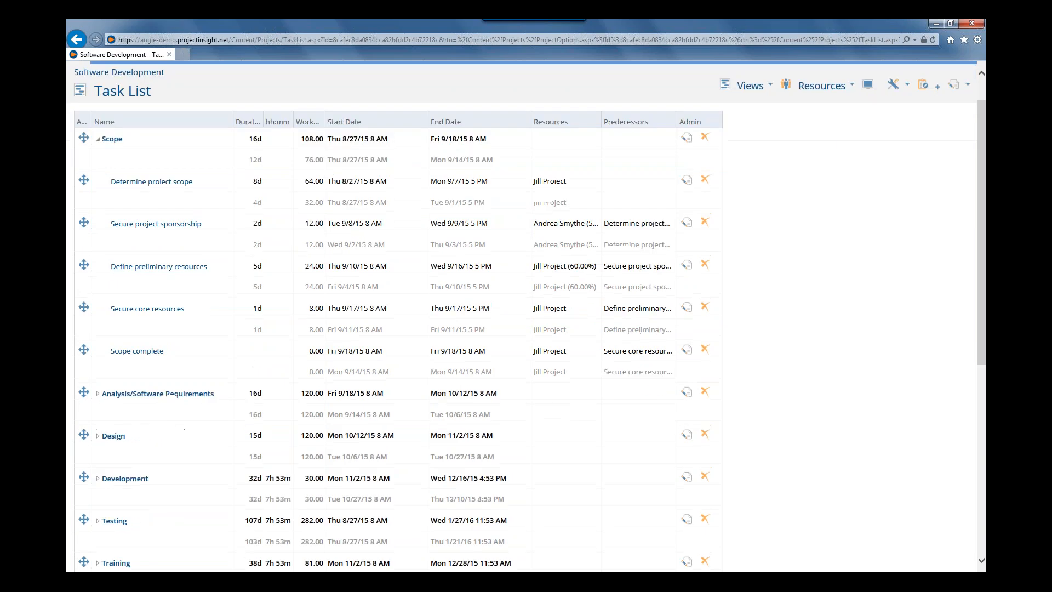
scroll(275, 219, "up", 3)
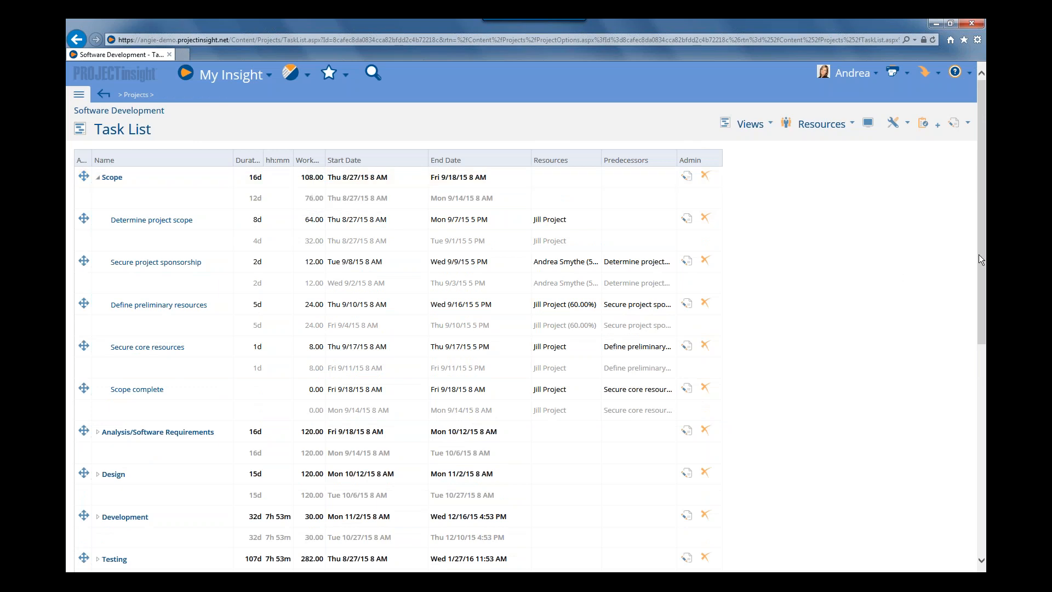
scroll(981, 219, "down", 8)
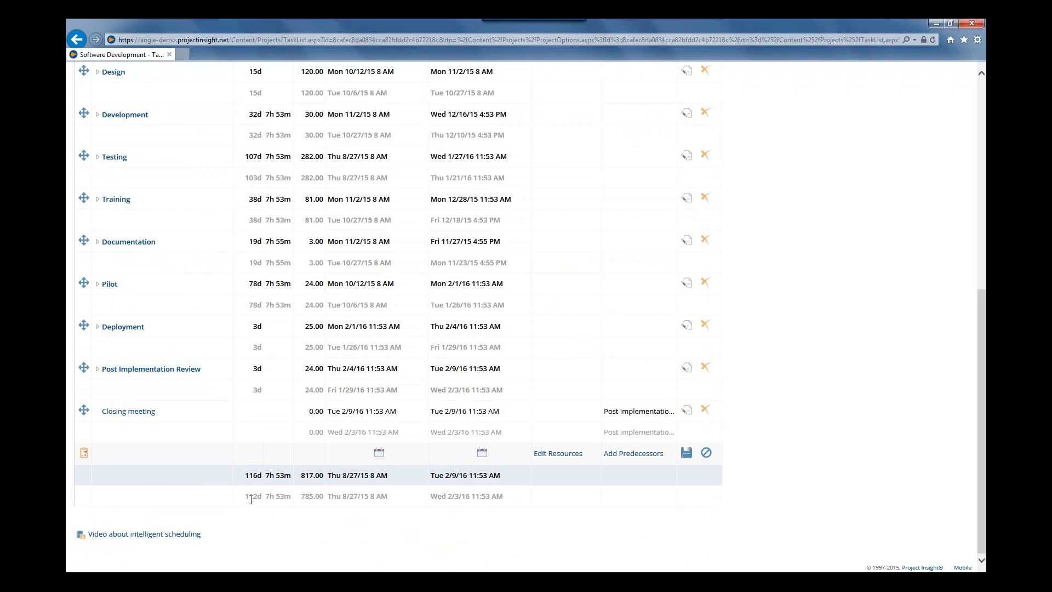
left_click_drag(247, 501, 510, 504)
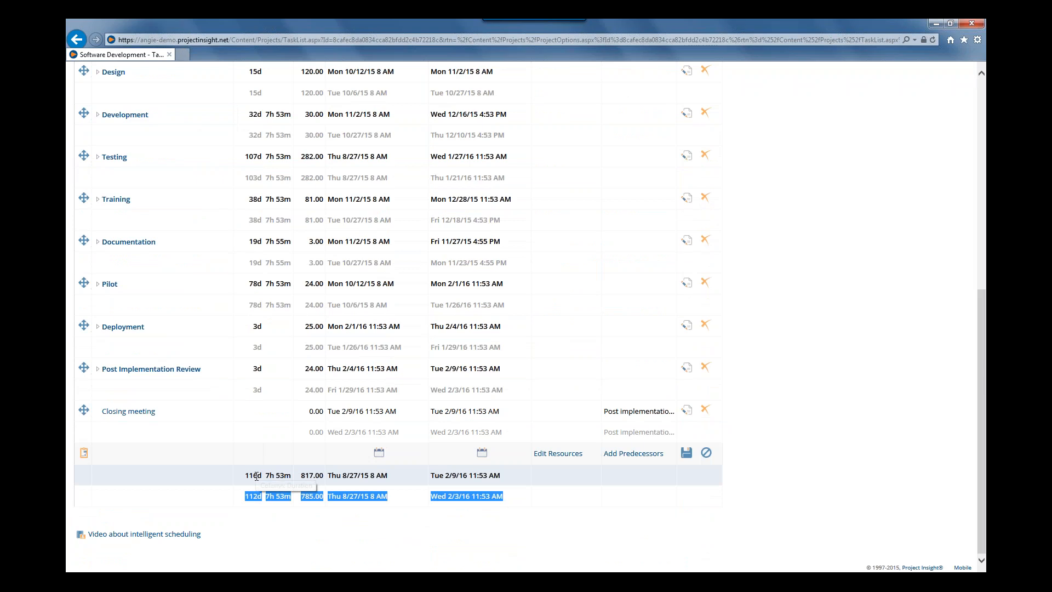
left_click(470, 518)
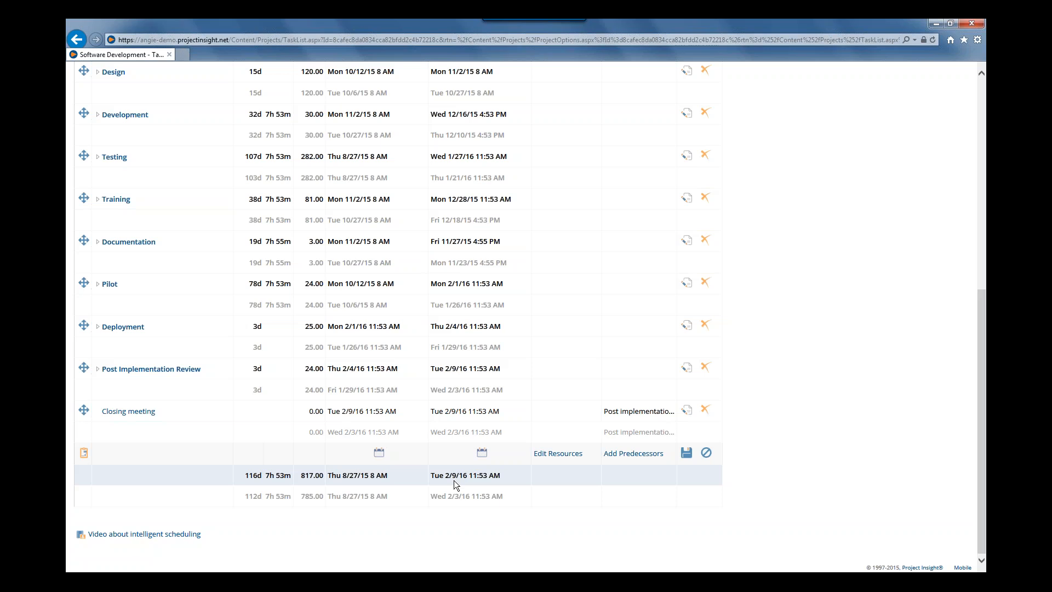
scroll(454, 480, "up", 8)
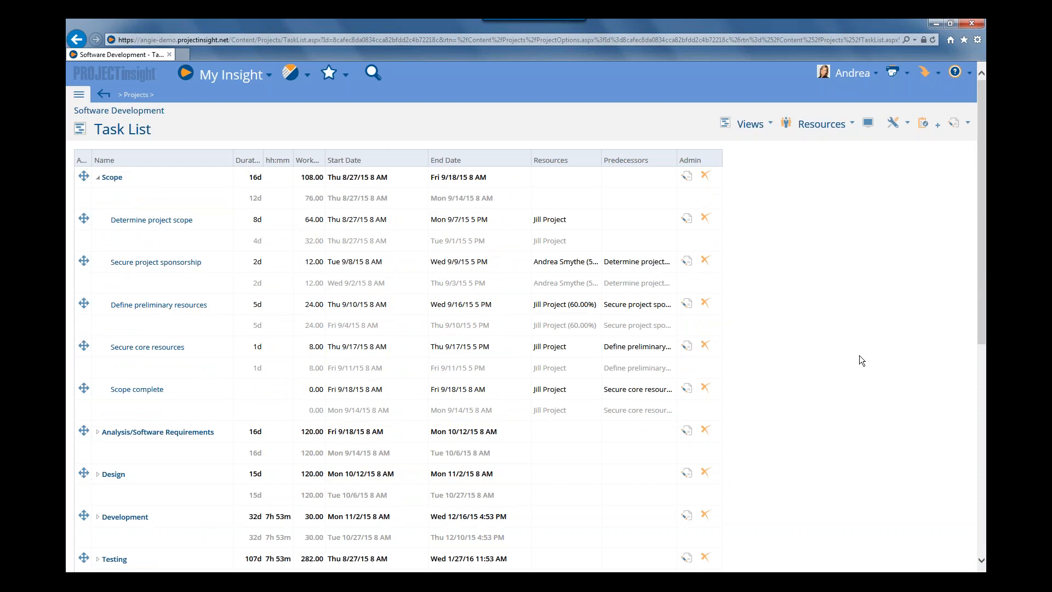
Create a new project baseline named Change Order #1 in the project options and return to the task list
left_click(753, 123)
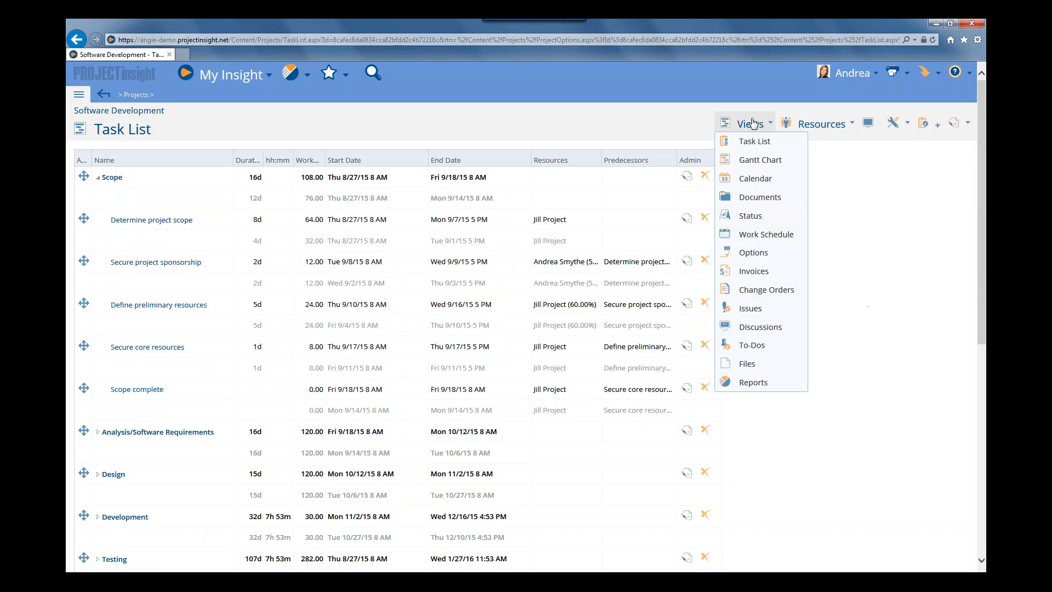
left_click(755, 254)
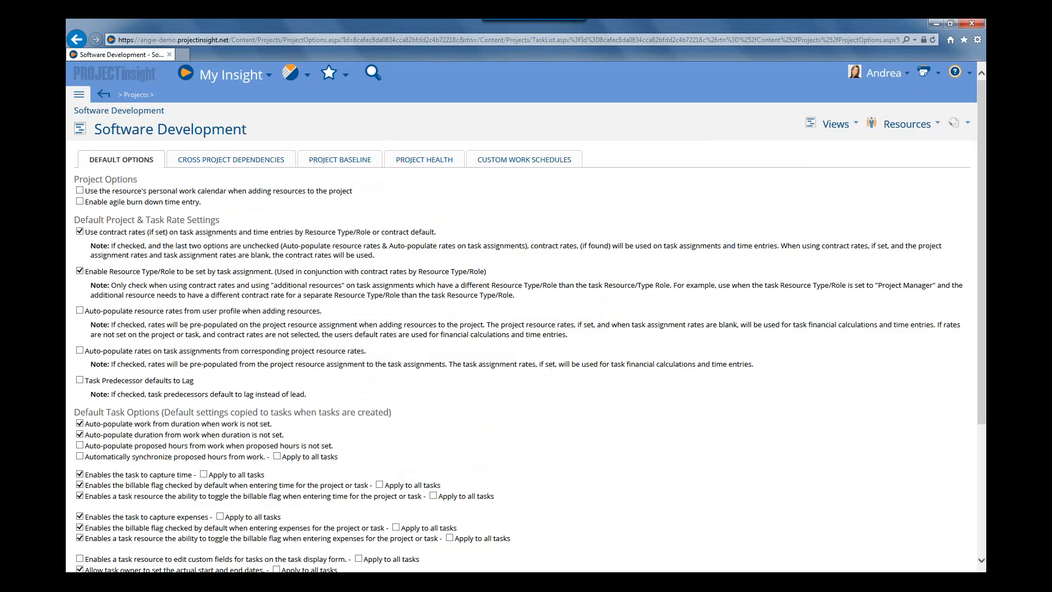
left_click(349, 167)
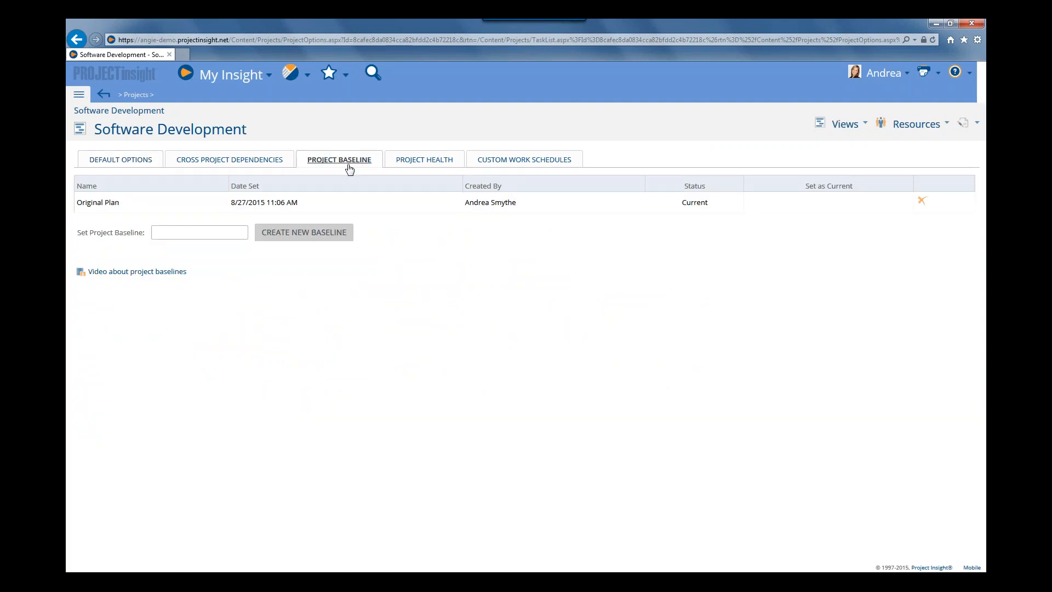
left_click(165, 232)
type("Change Order ")
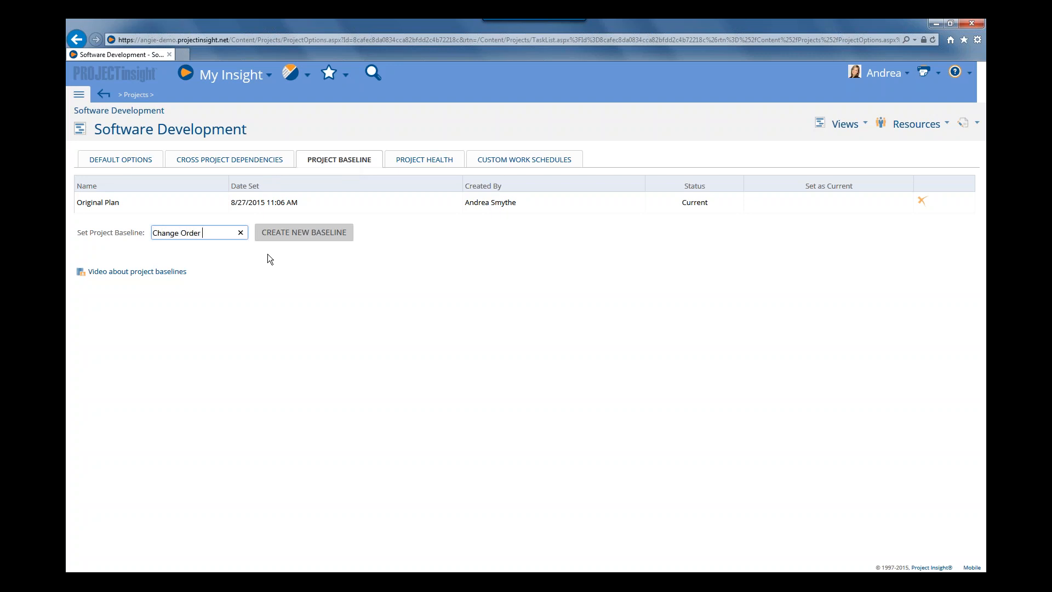
type("#1")
left_click(311, 237)
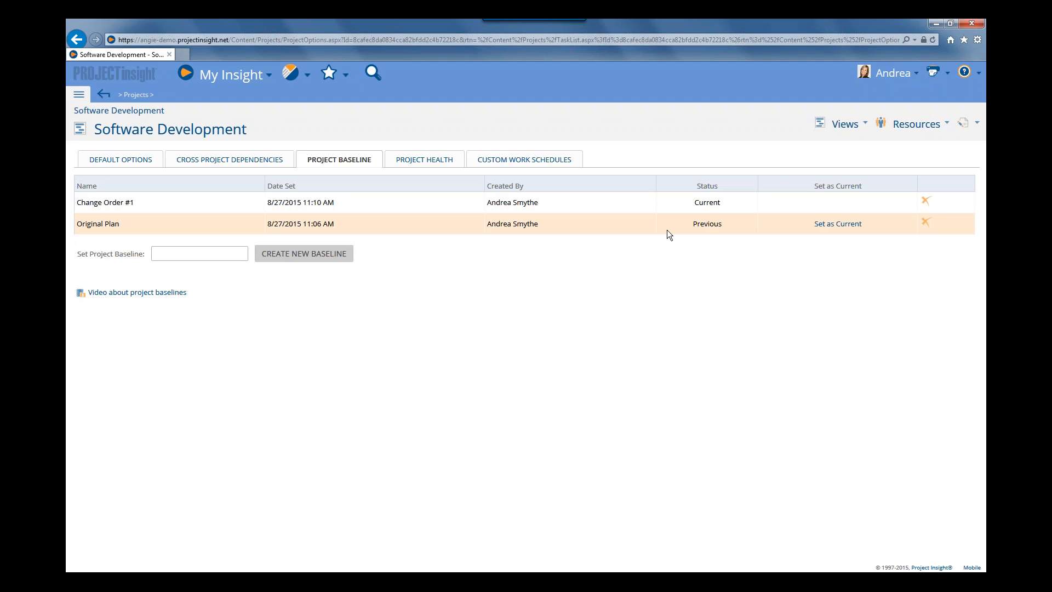
left_click(851, 127)
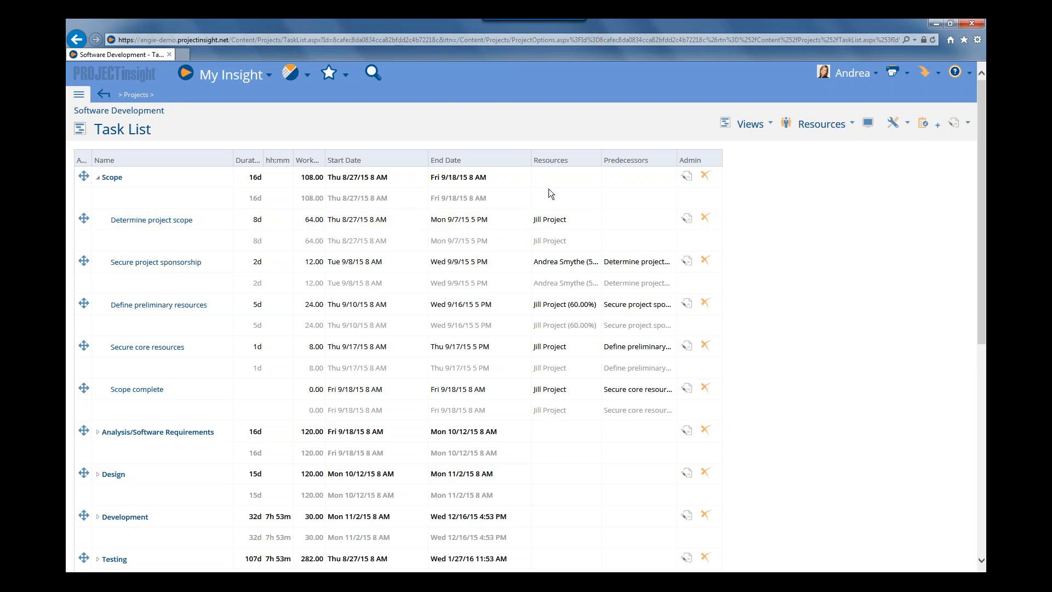
Set the Original Plan baseline as the project's current baseline and go back to the task list
left_click(761, 126)
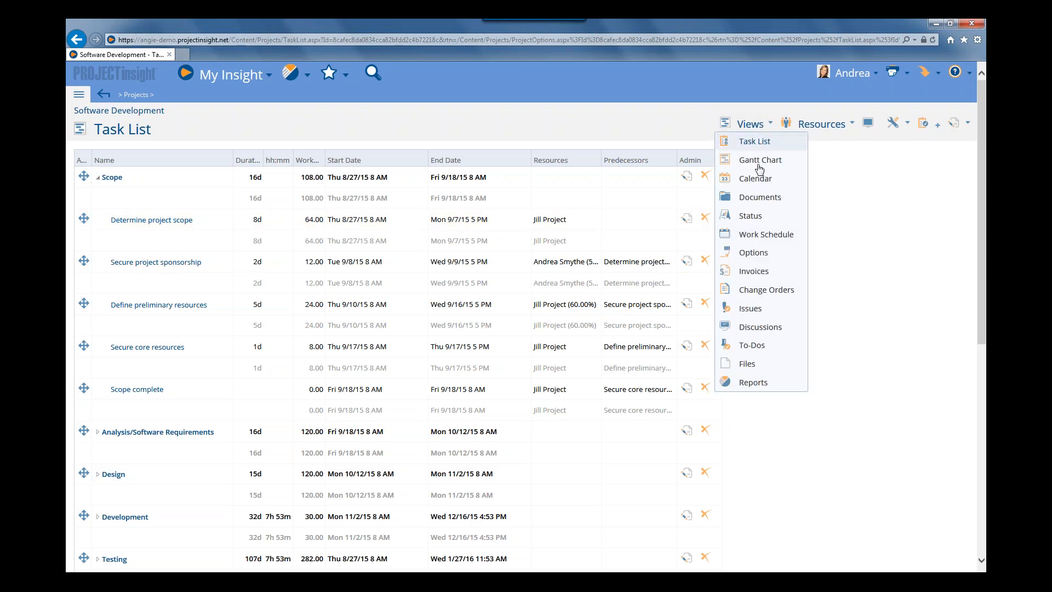
left_click(755, 253)
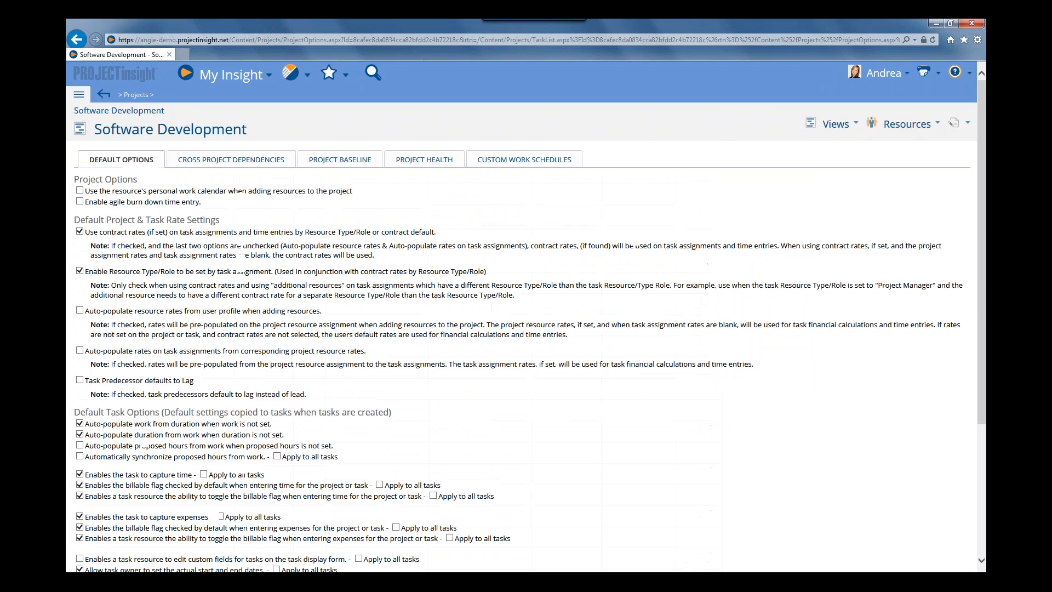
left_click(340, 160)
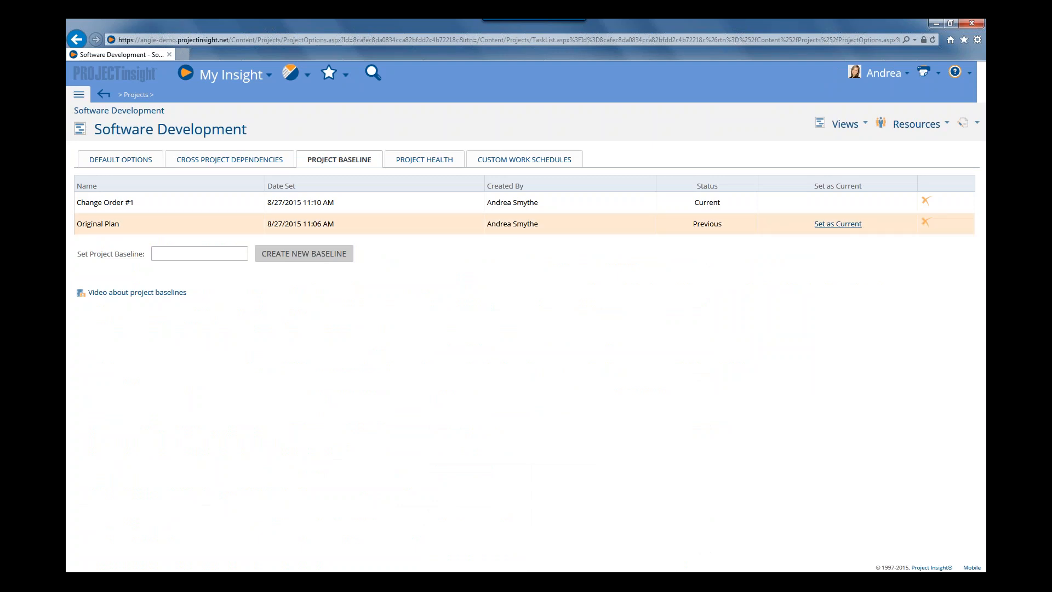
left_click(843, 226)
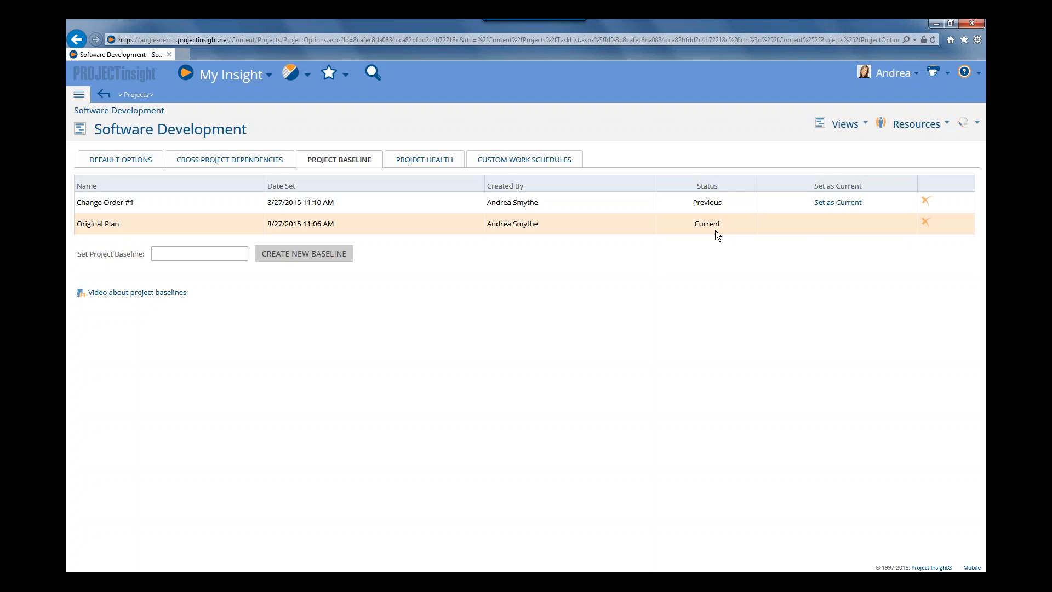
left_click(845, 126)
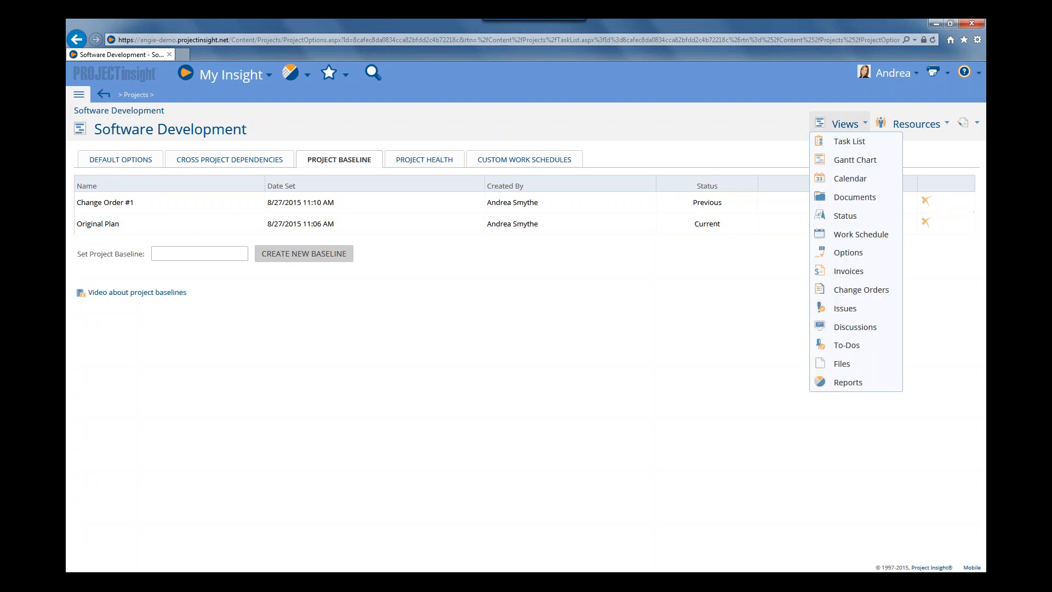
left_click(849, 141)
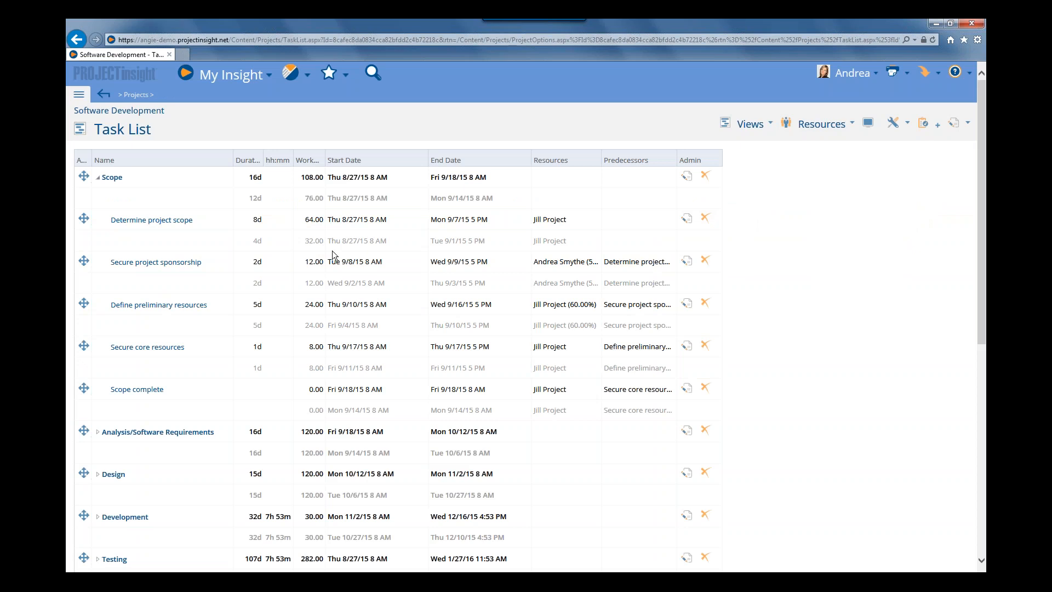
Switch to the project's Gantt chart and show the baseline as a separate row
left_click(751, 125)
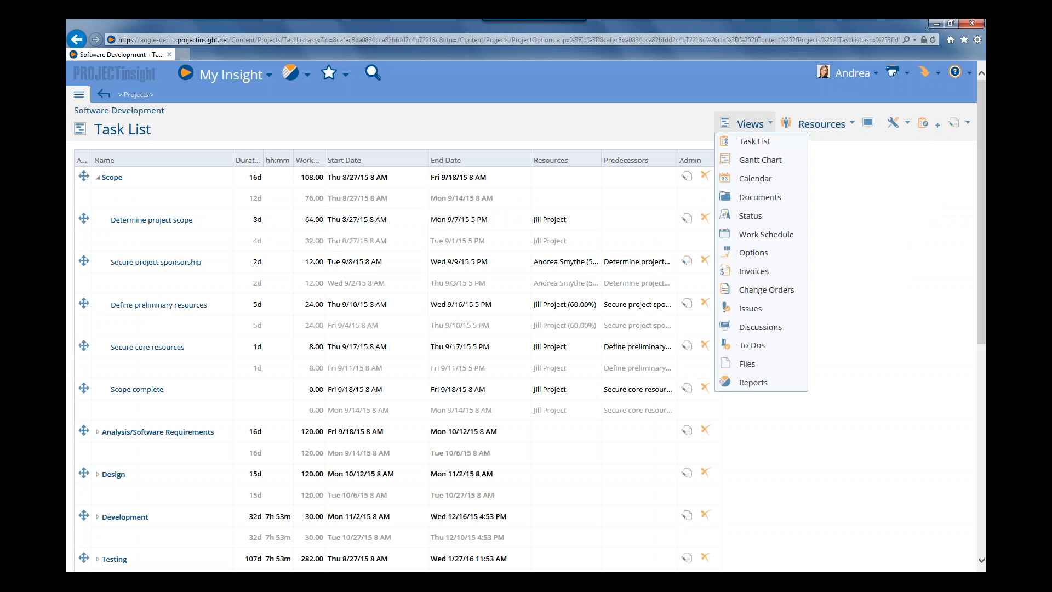
left_click(760, 160)
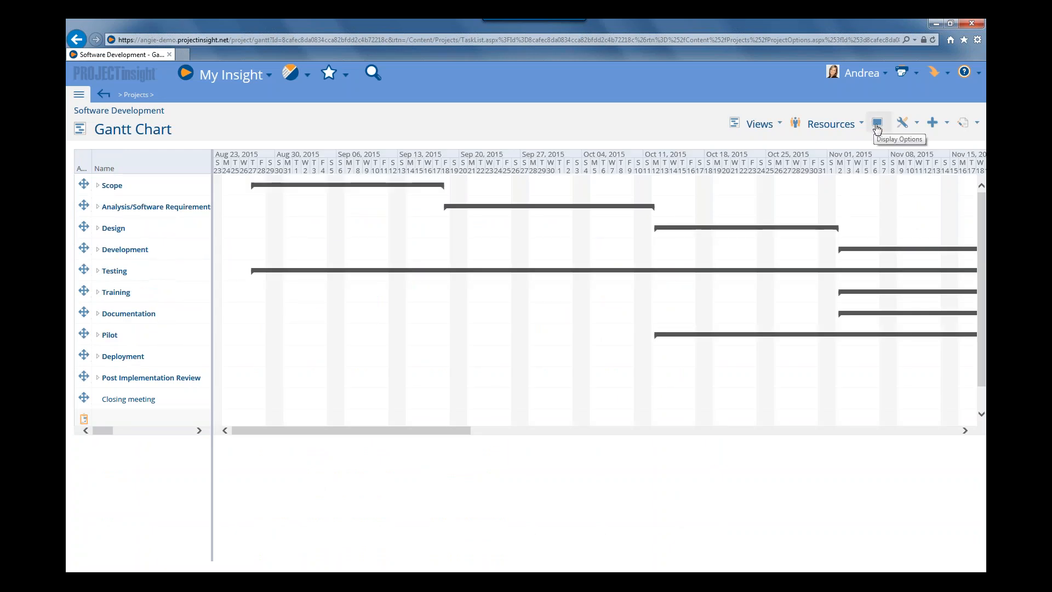
left_click(877, 124)
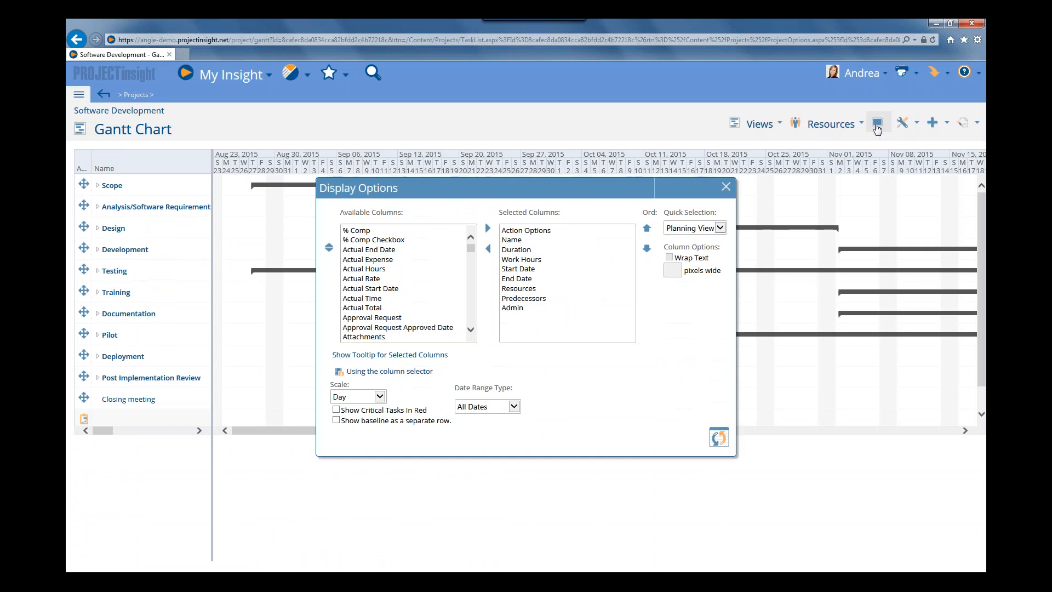
left_click(350, 422)
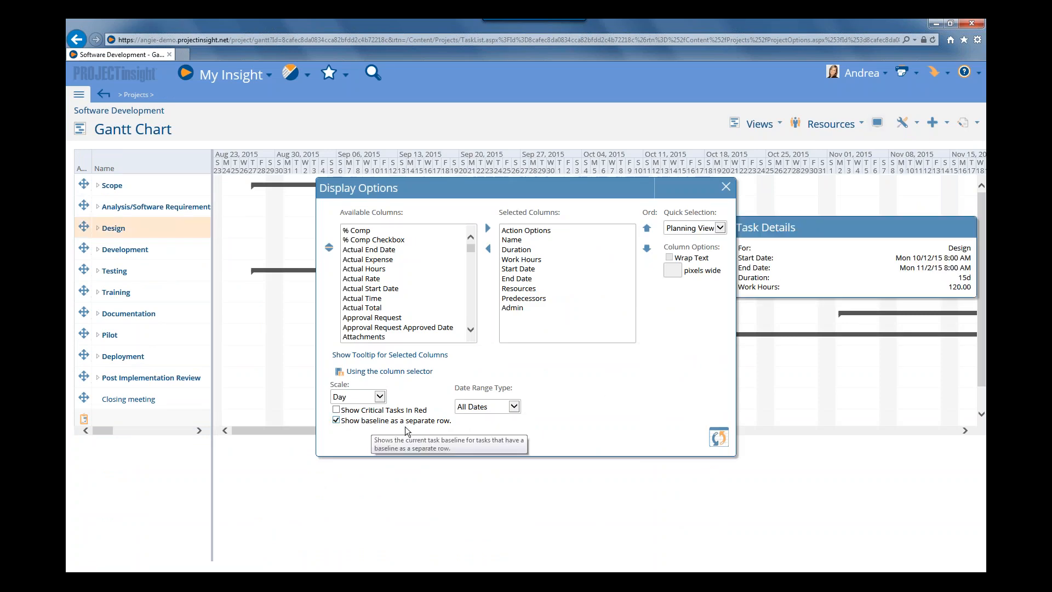
left_click(719, 439)
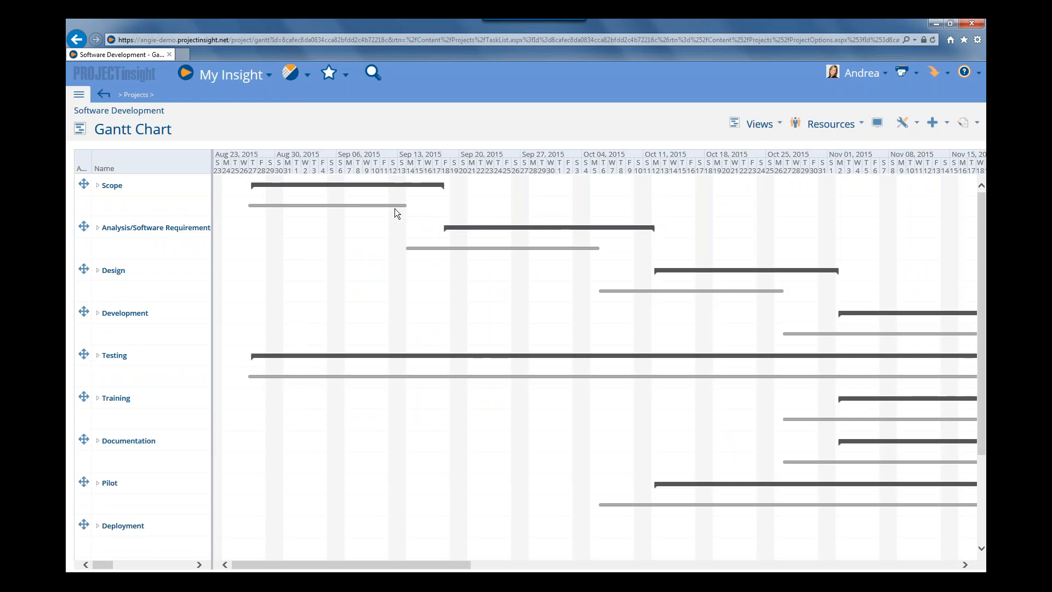
Expand Scope and add a second resource to Determine project scope with 64 hours, increasing the total work to 128 hours
left_click(98, 186)
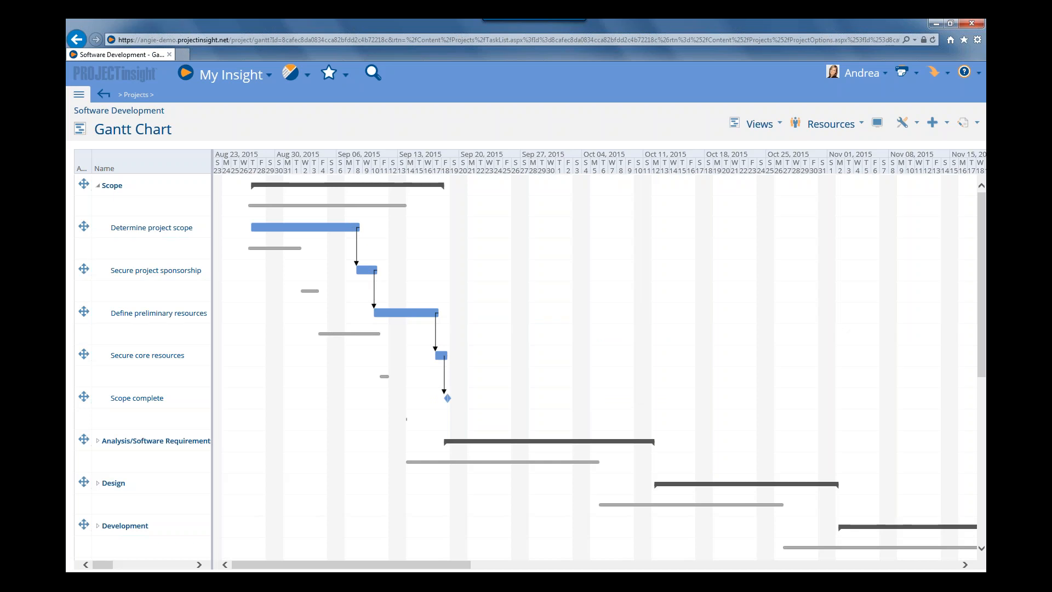
right_click(163, 234)
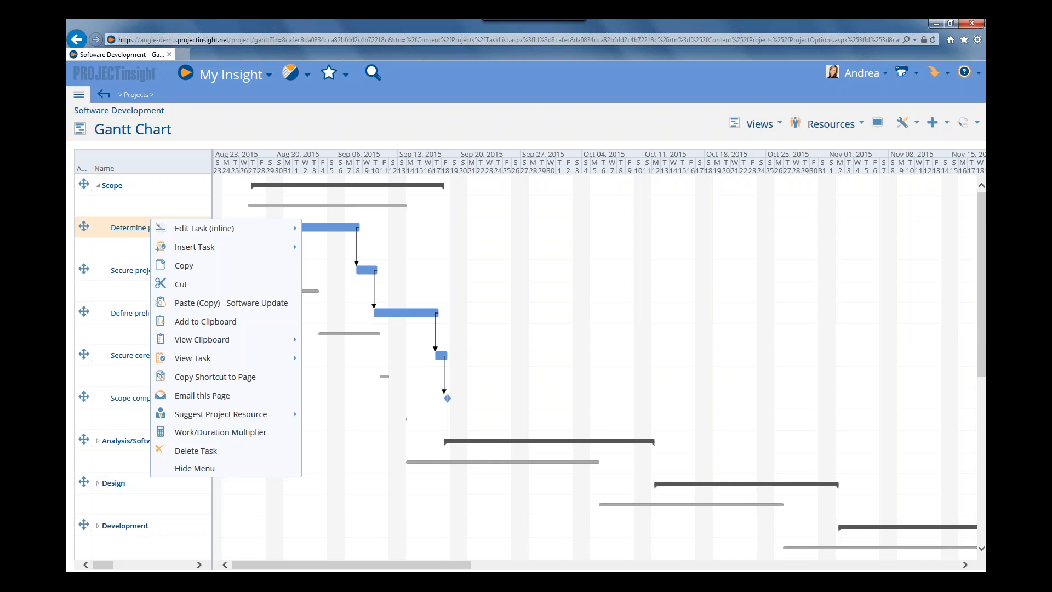
mouse_move(199, 234)
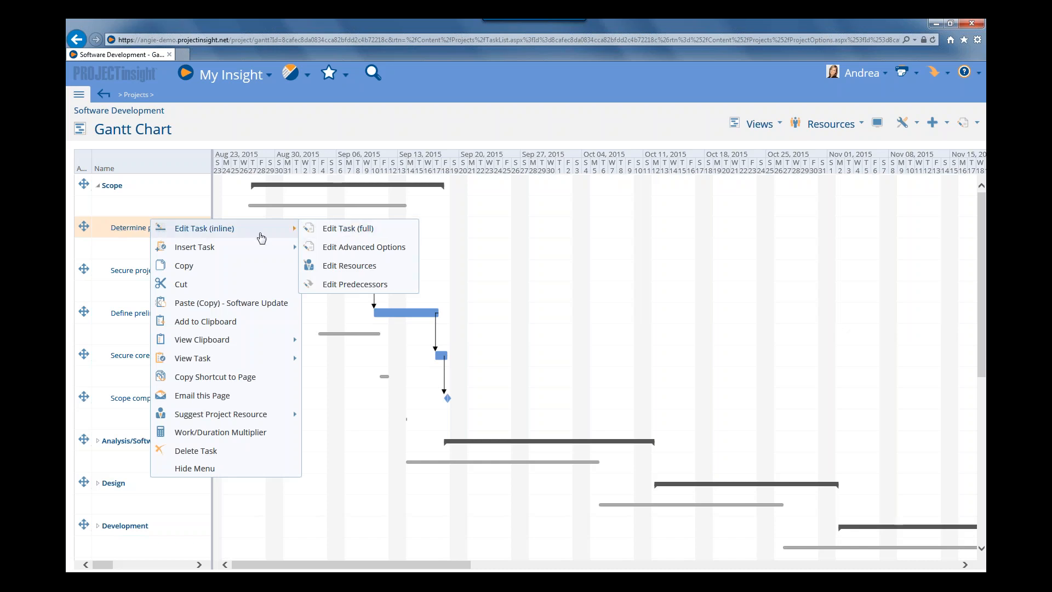
left_click(358, 266)
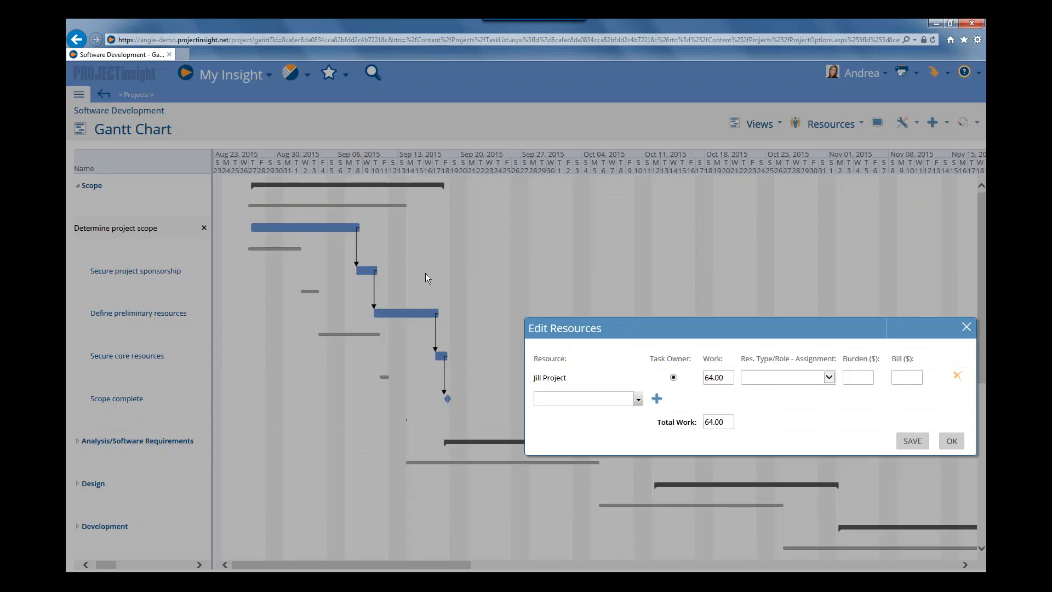
left_click(639, 401)
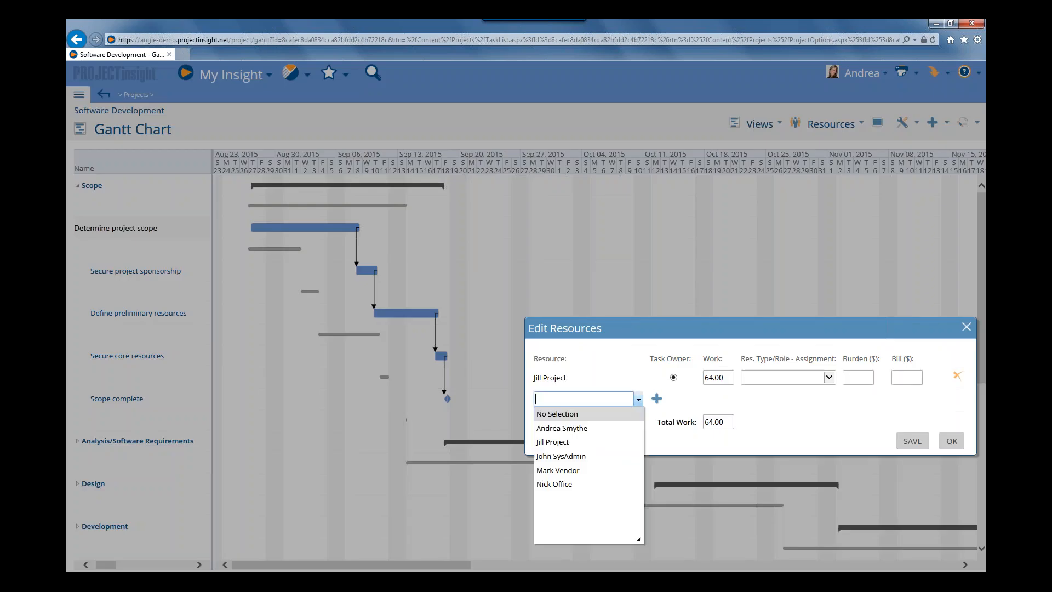
left_click(561, 428)
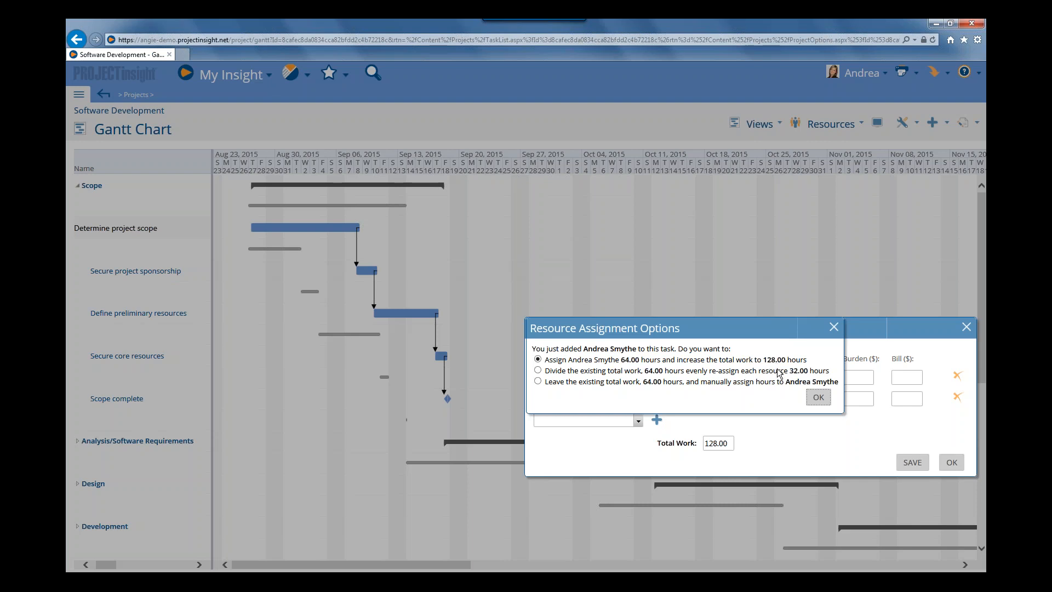
left_click(819, 398)
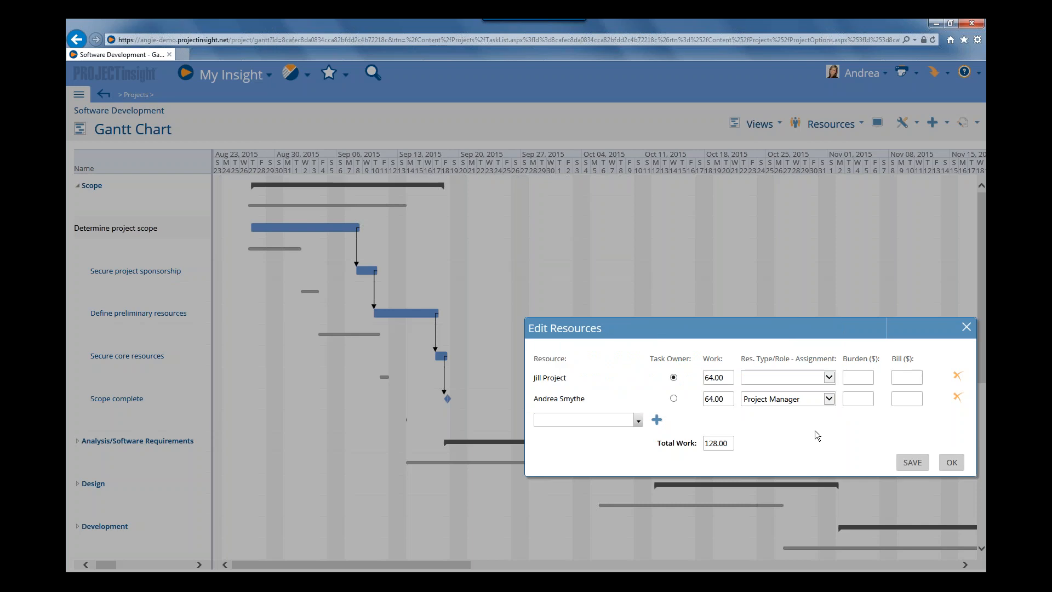
left_click(913, 464)
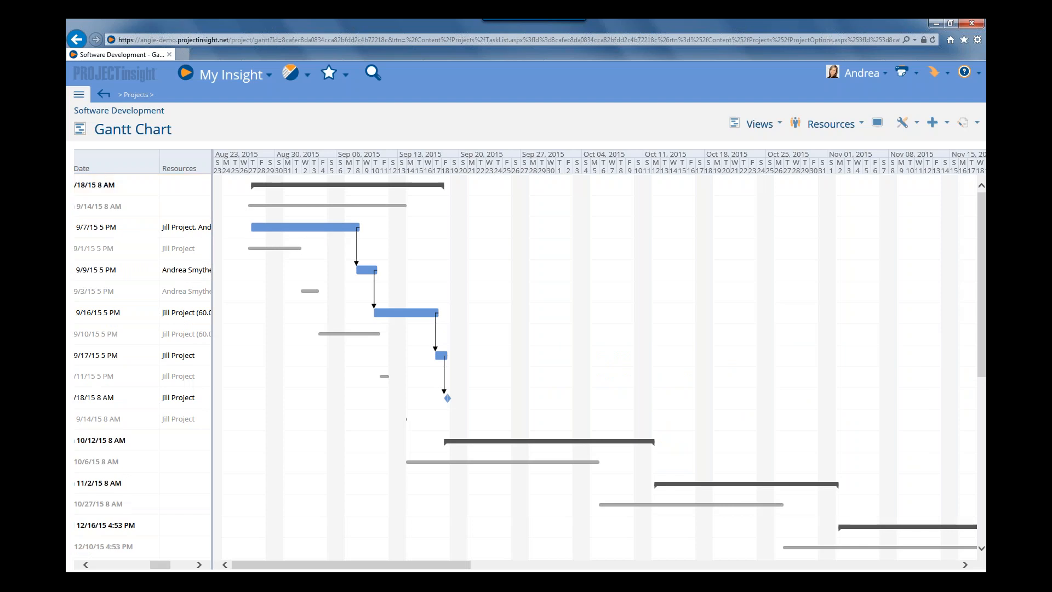
Widen the column area beside the Gantt chart and extend the Determine project scope bar to a duration of 13d
left_click_drag(162, 564, 113, 557)
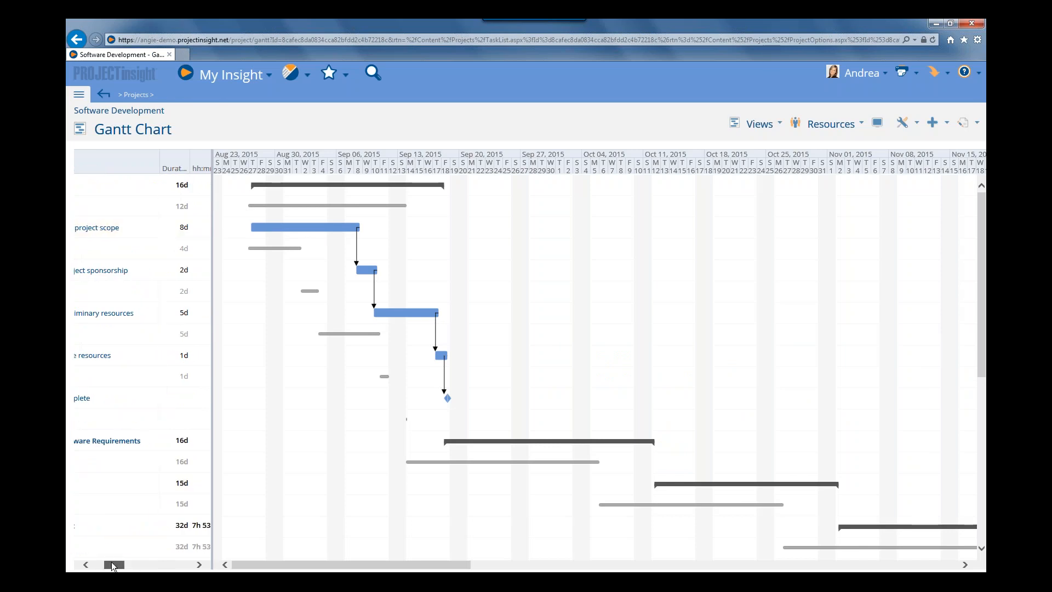
left_click_drag(113, 566, 103, 561)
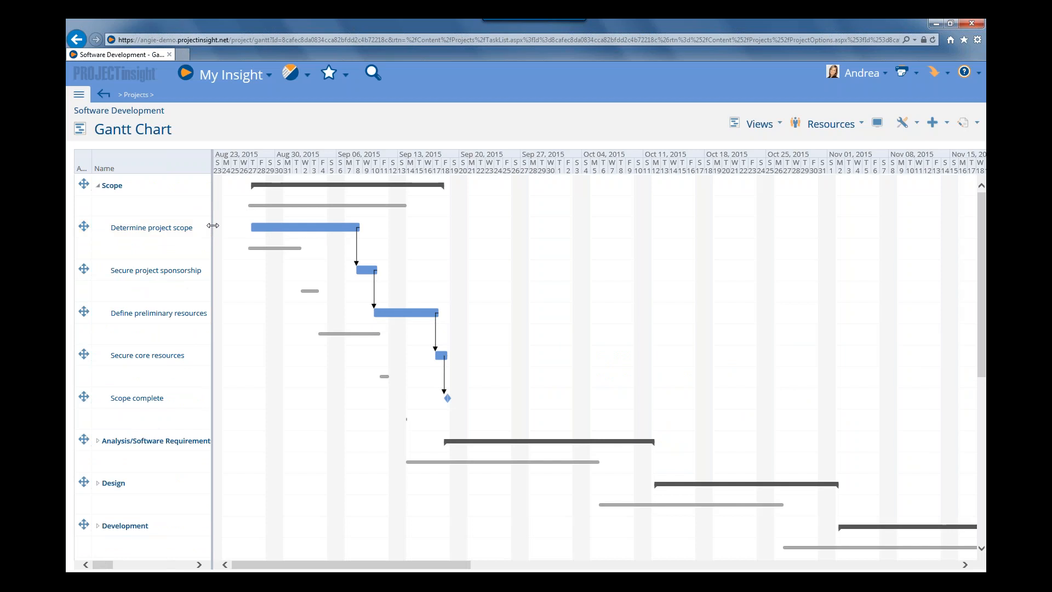
left_click_drag(211, 225, 272, 225)
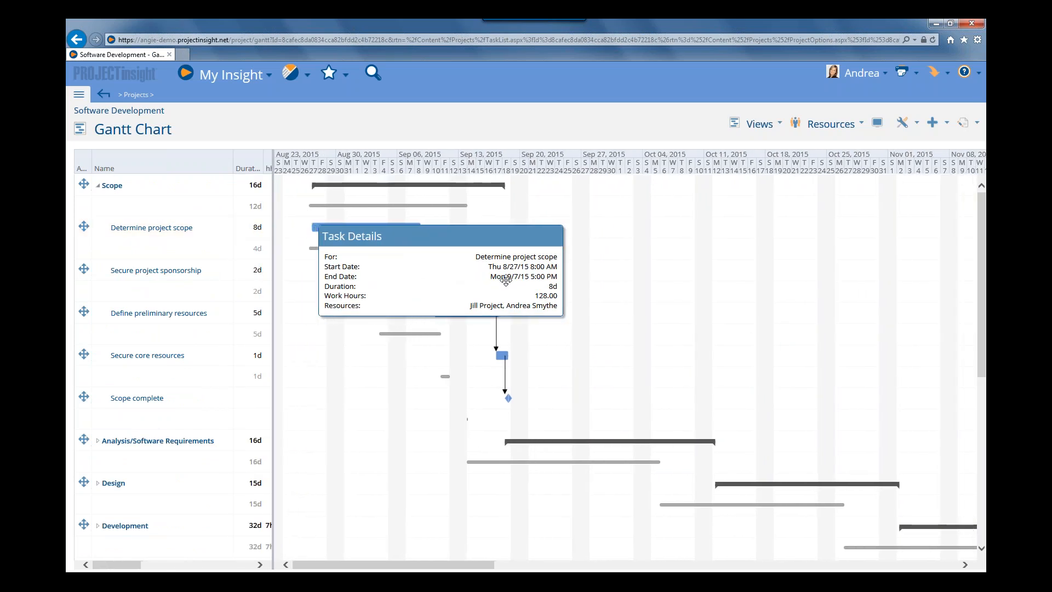
left_click_drag(425, 245, 381, 194)
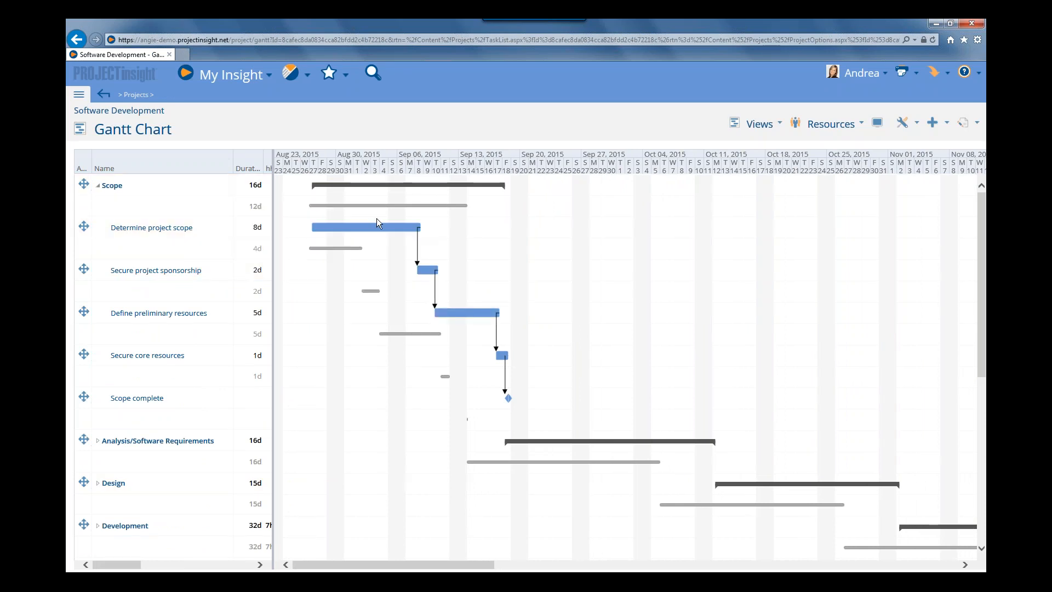
mouse_move(384, 226)
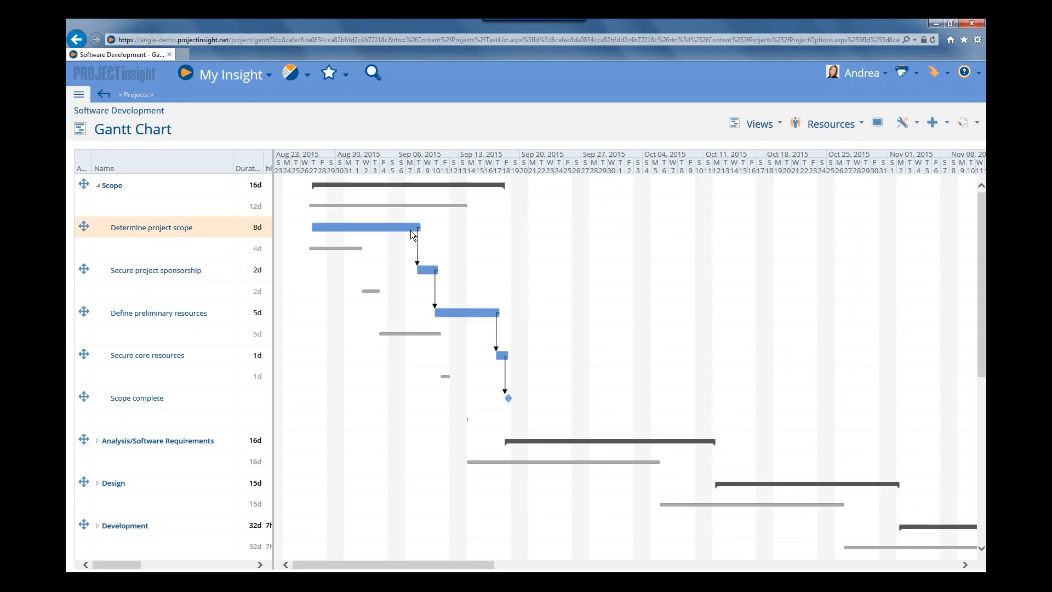
left_click_drag(418, 227, 482, 232)
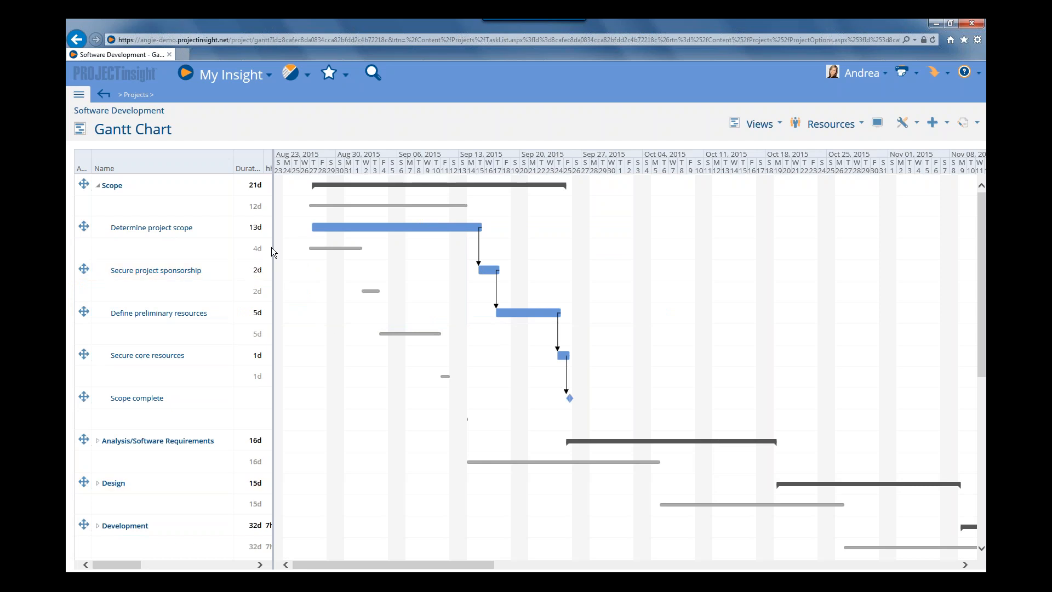
left_click_drag(272, 248, 299, 241)
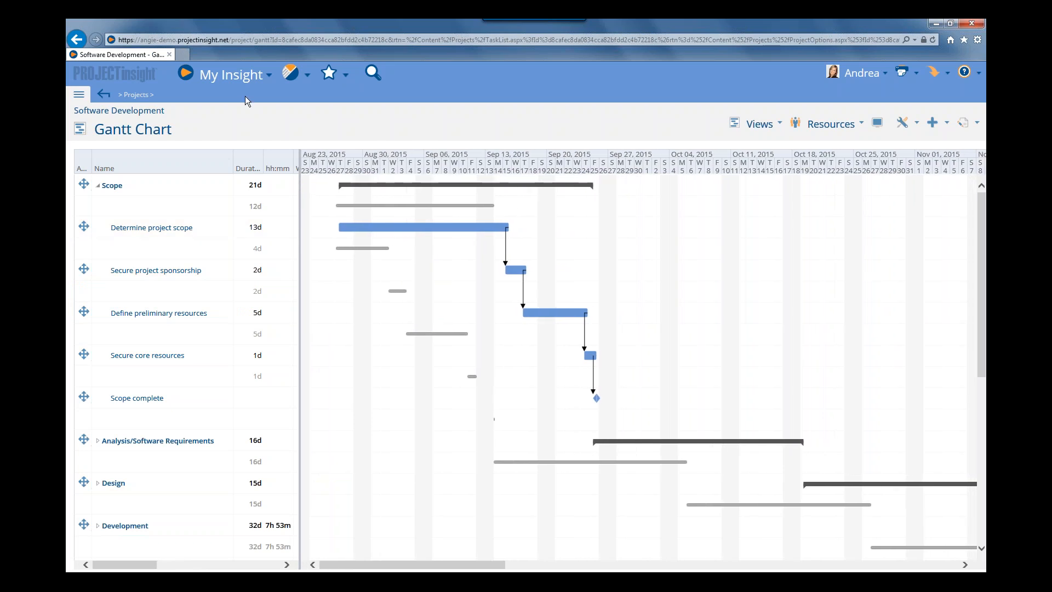
Create a new project report from the Reports page and expand its column selection options
left_click(291, 73)
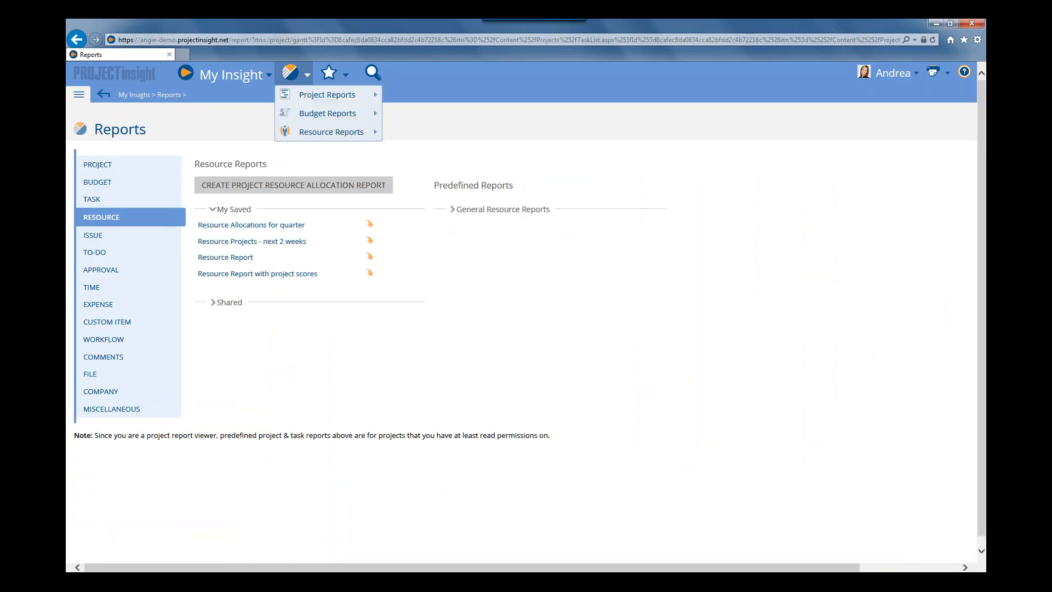
left_click(97, 164)
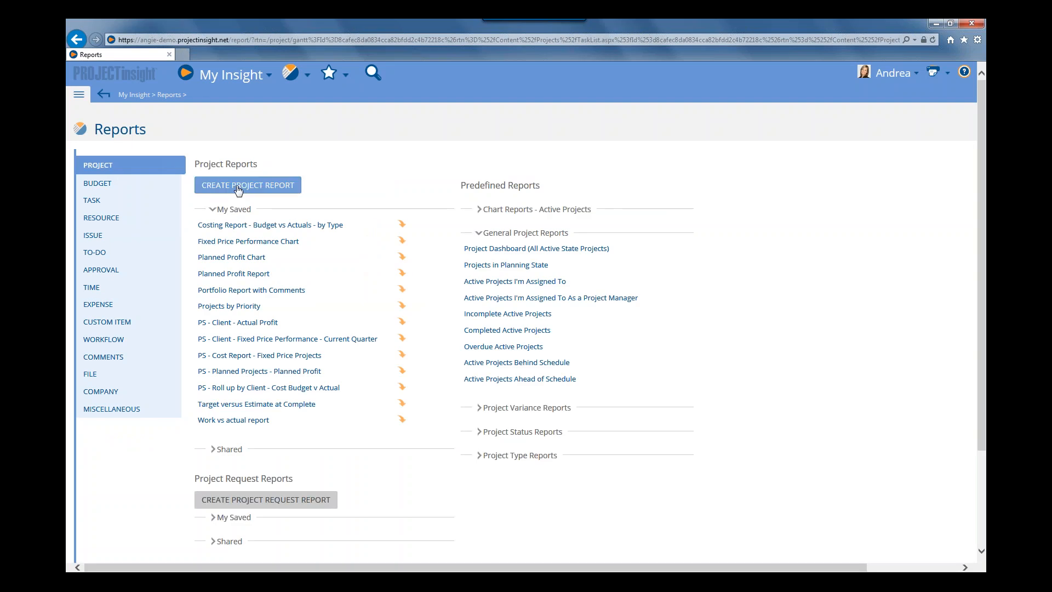
left_click(238, 186)
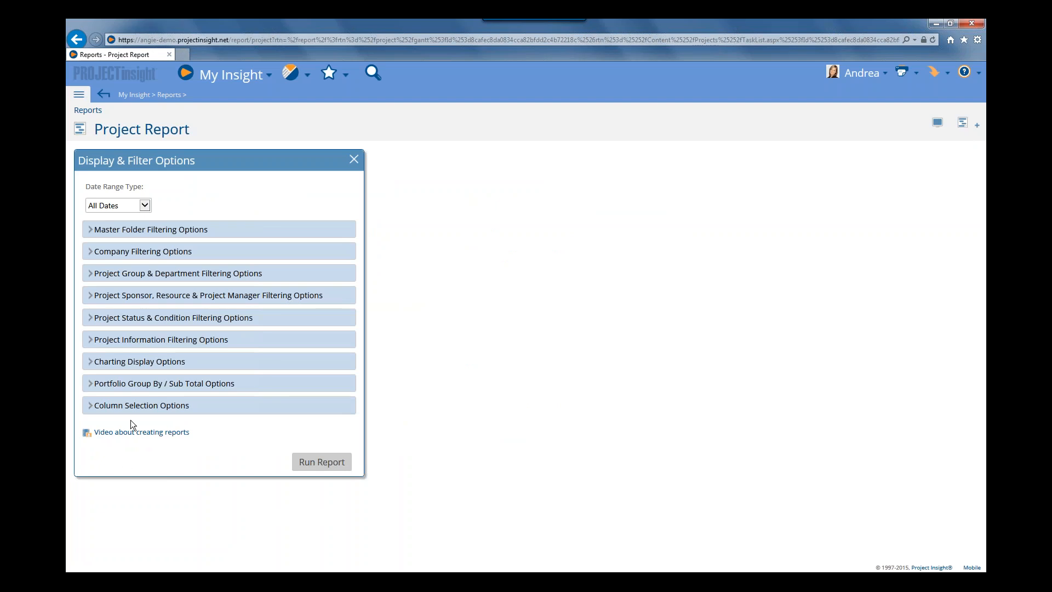
left_click(160, 406)
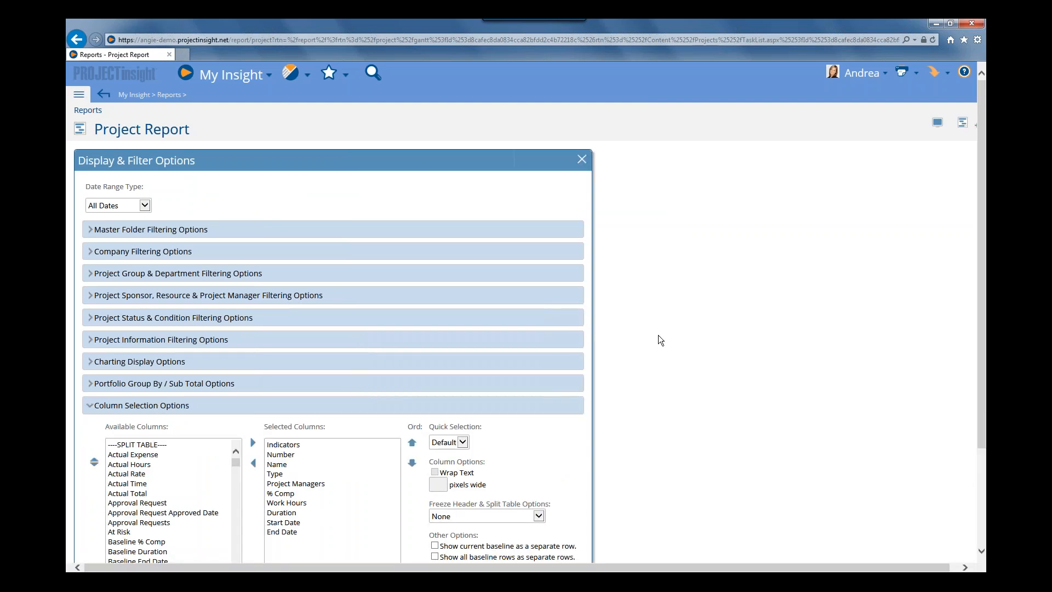
scroll(659, 336, "down", 3)
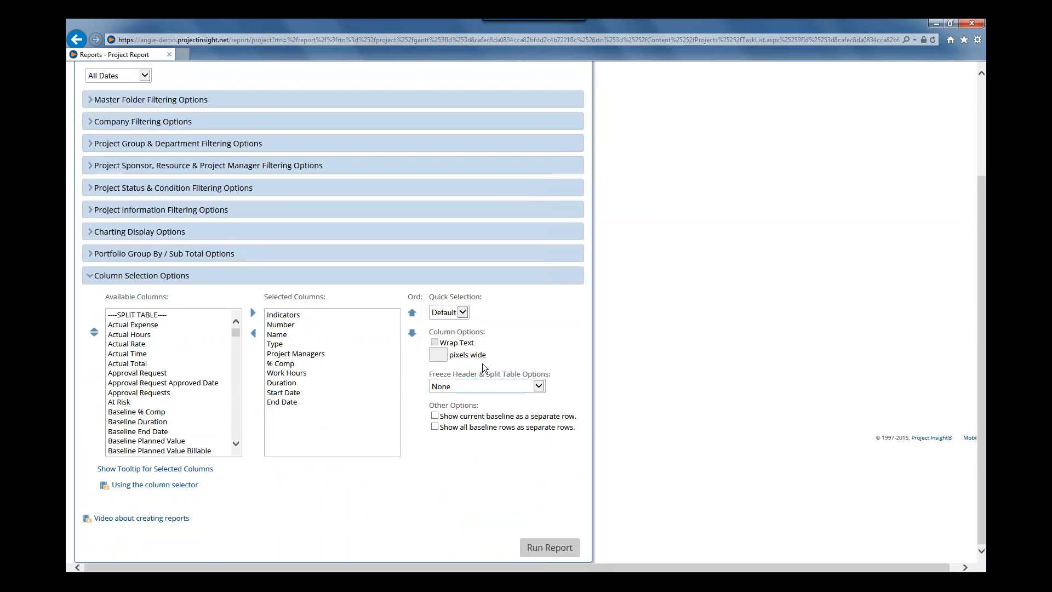
left_click(444, 313)
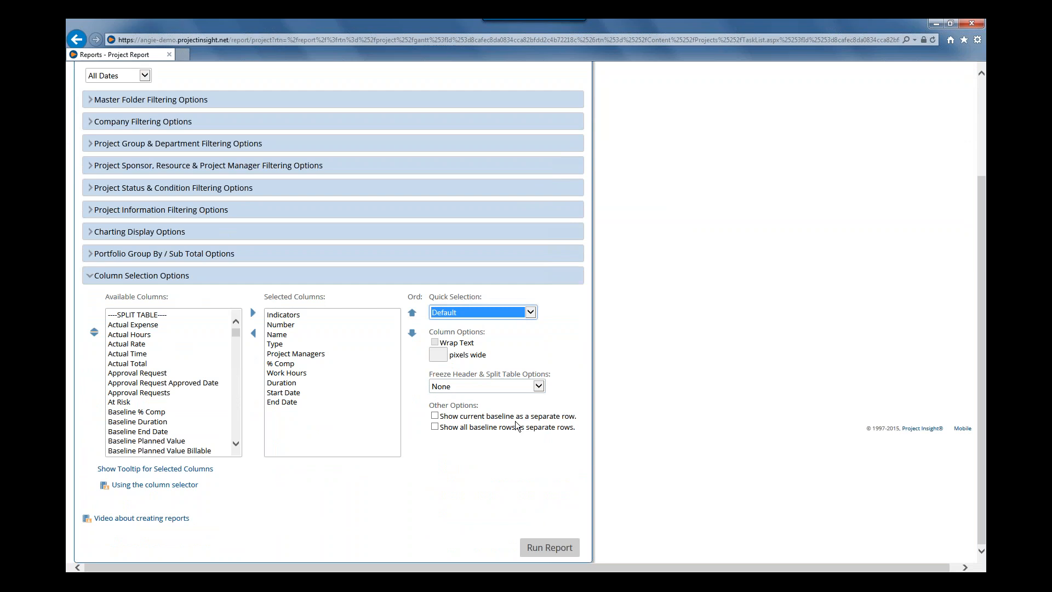
Set the report to show the current baseline and all baseline rows as separate rows
left_click(435, 417)
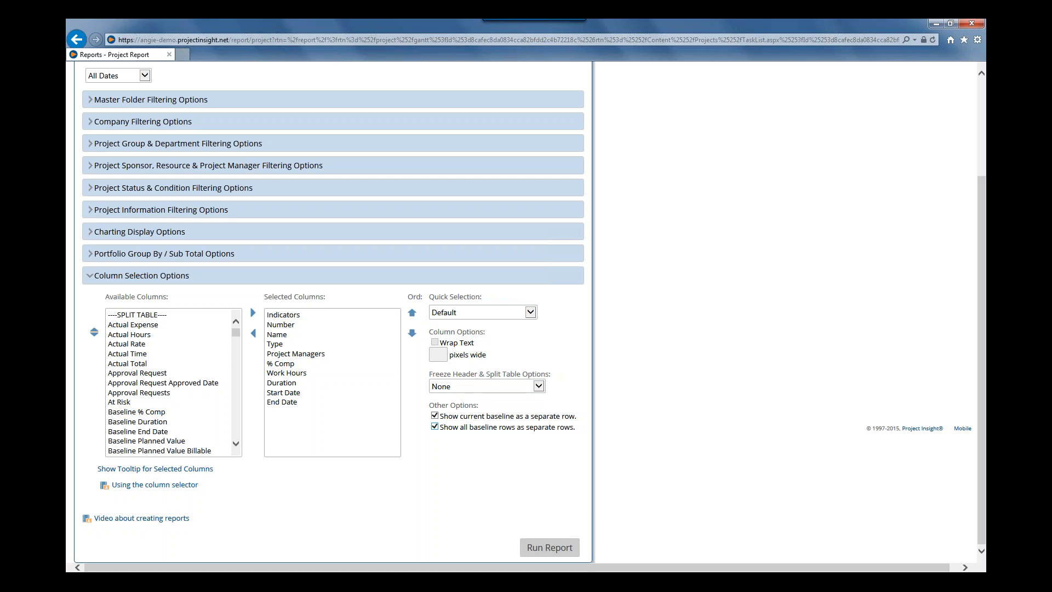
left_click(458, 416)
left_click(455, 427)
left_click(455, 428)
left_click(455, 417)
left_click(449, 417)
left_click(451, 416)
Add the Work Total column to the report and place it directly after Work Hours
left_click_drag(236, 332, 243, 457)
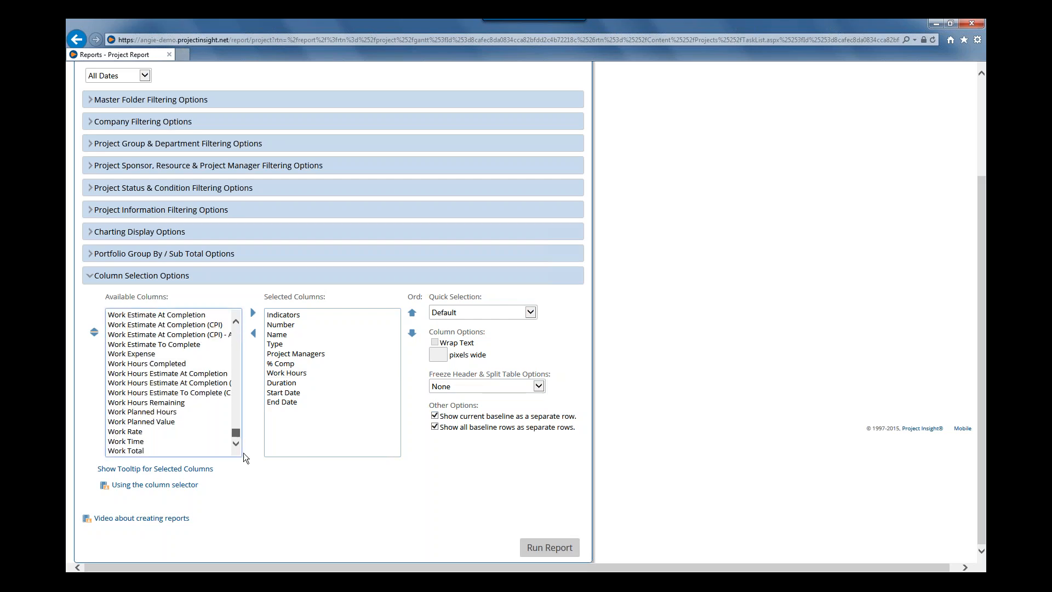
double_click(131, 450)
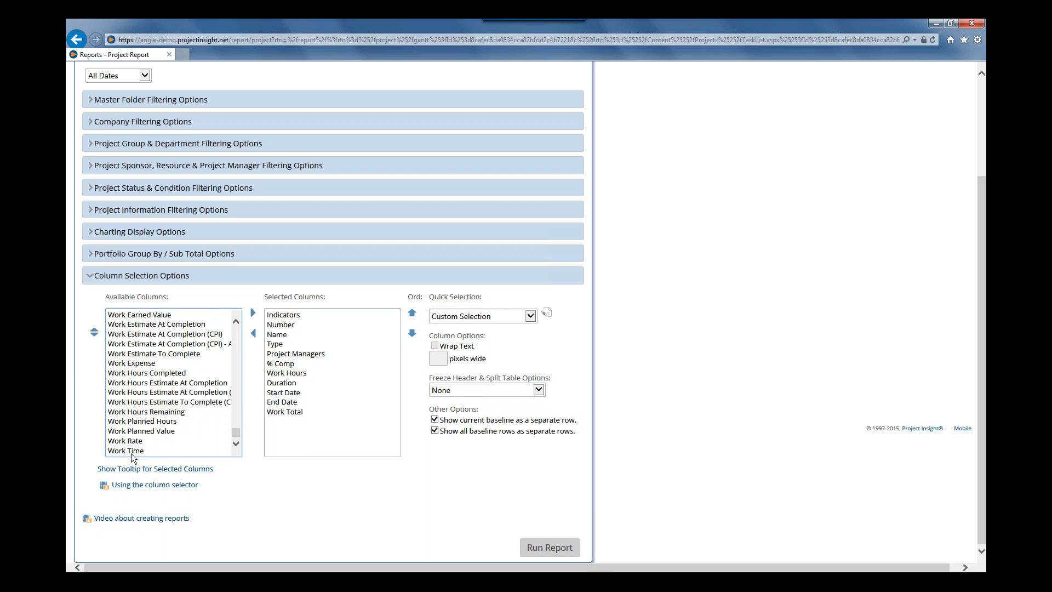
left_click(294, 412)
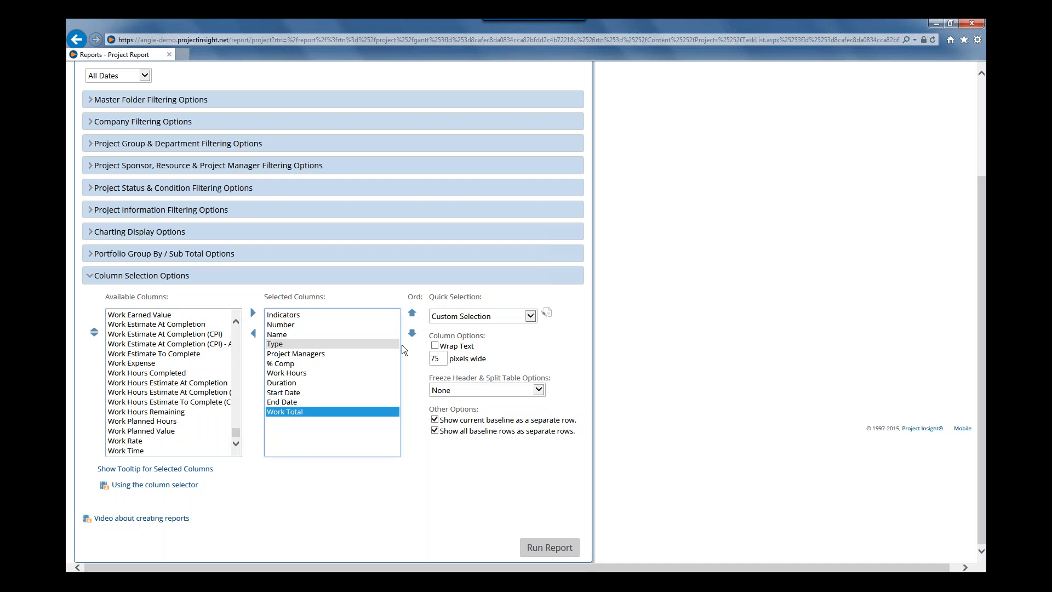
left_click(413, 315)
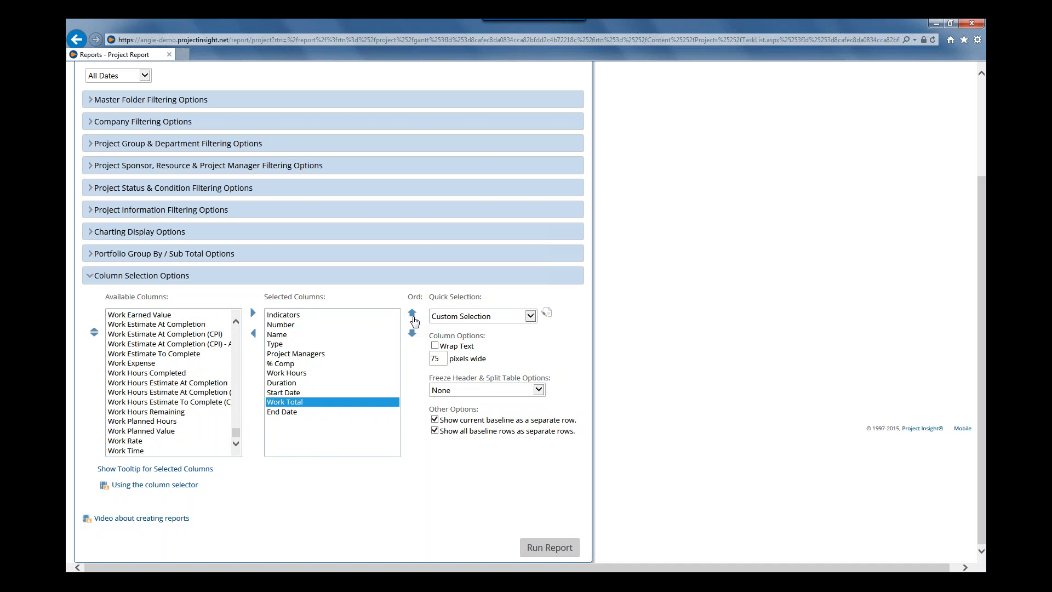
left_click(412, 316)
left_click(413, 315)
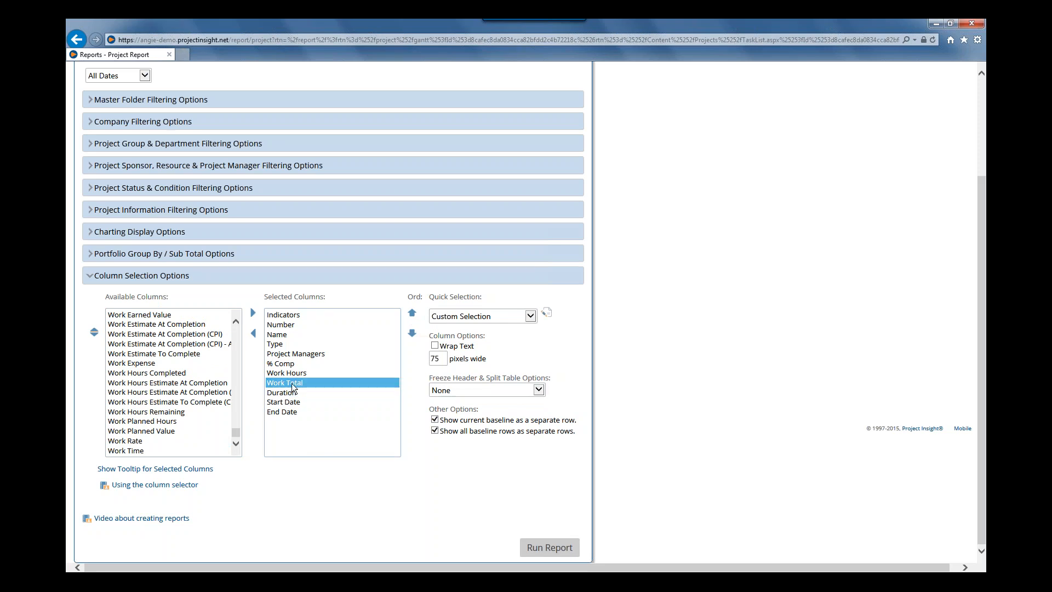
Run the project report and widen its Name column so the full baseline names fit
left_click(549, 548)
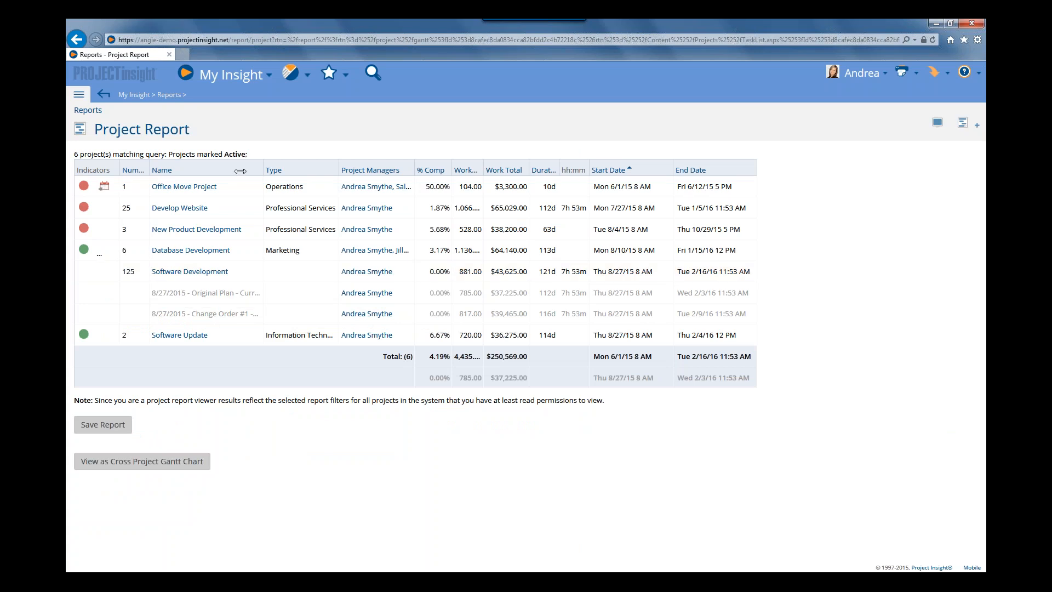
left_click_drag(240, 171, 337, 167)
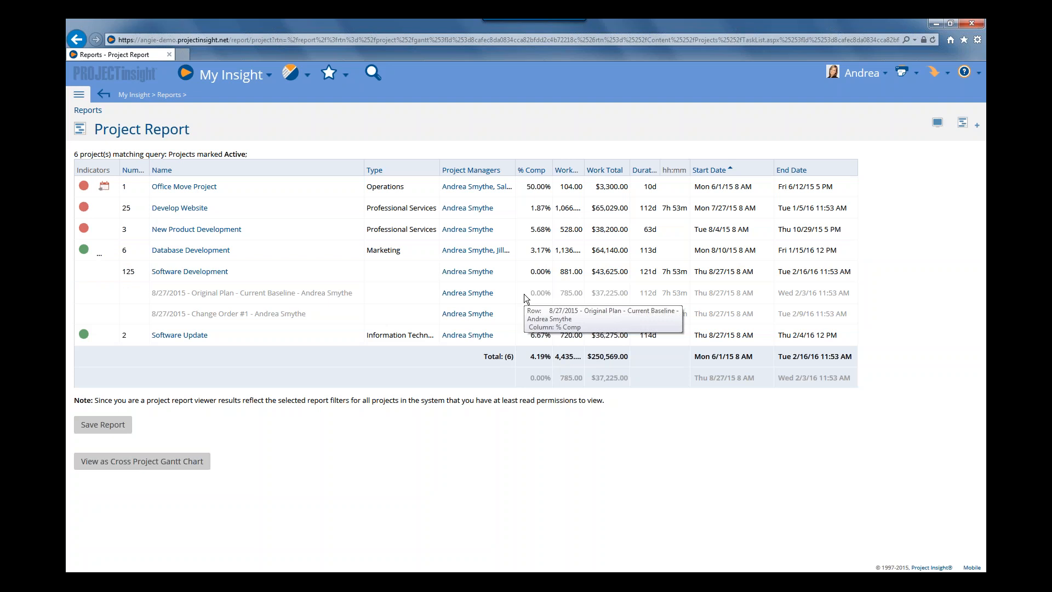
Open Software Development's task list from the report, hide its separate baseline row and widen the Predecessors column
left_click(193, 272)
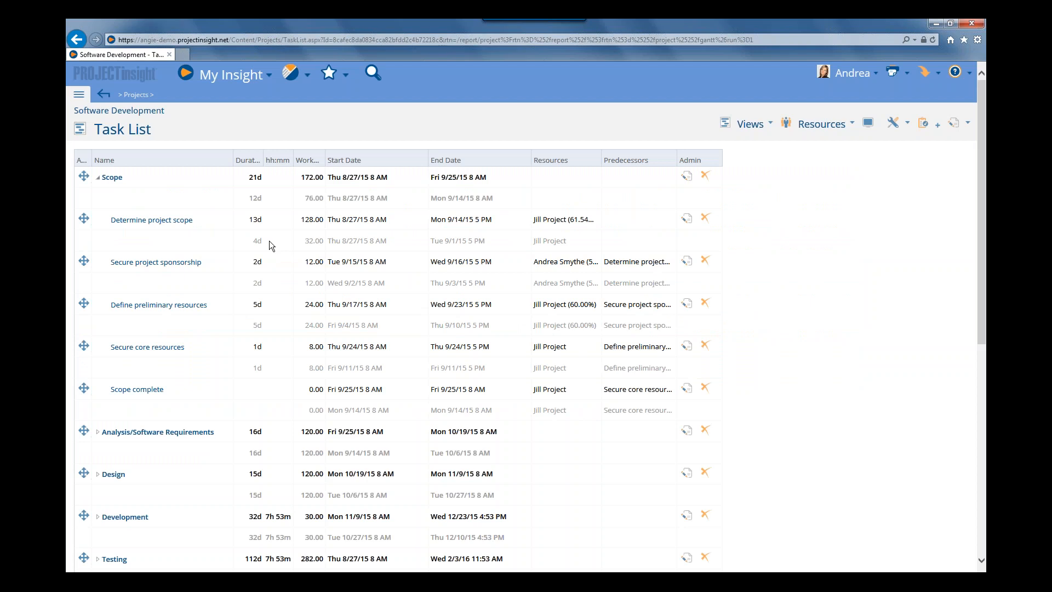
left_click(868, 128)
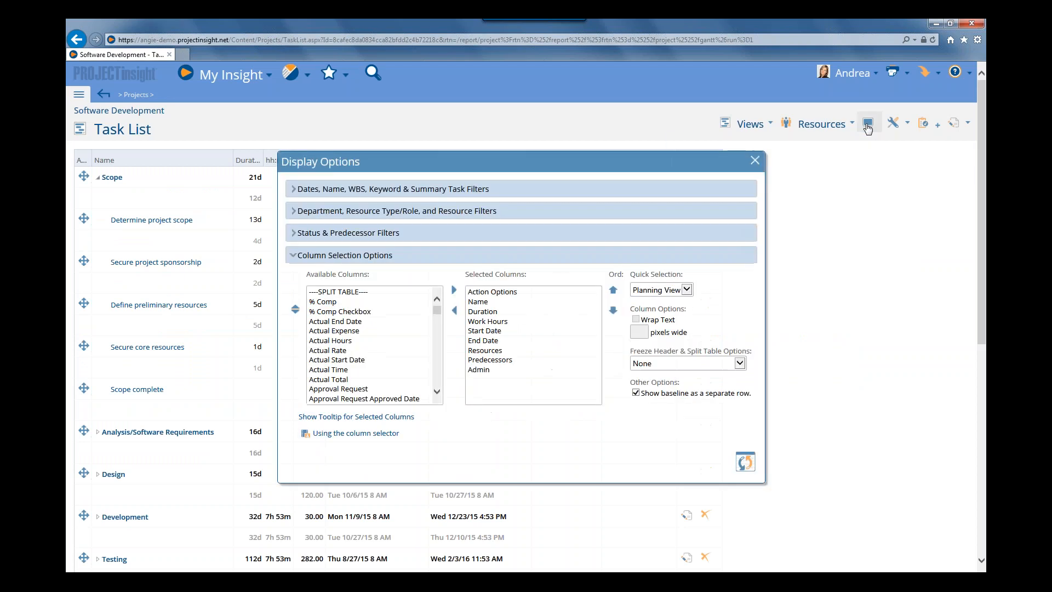
left_click(654, 394)
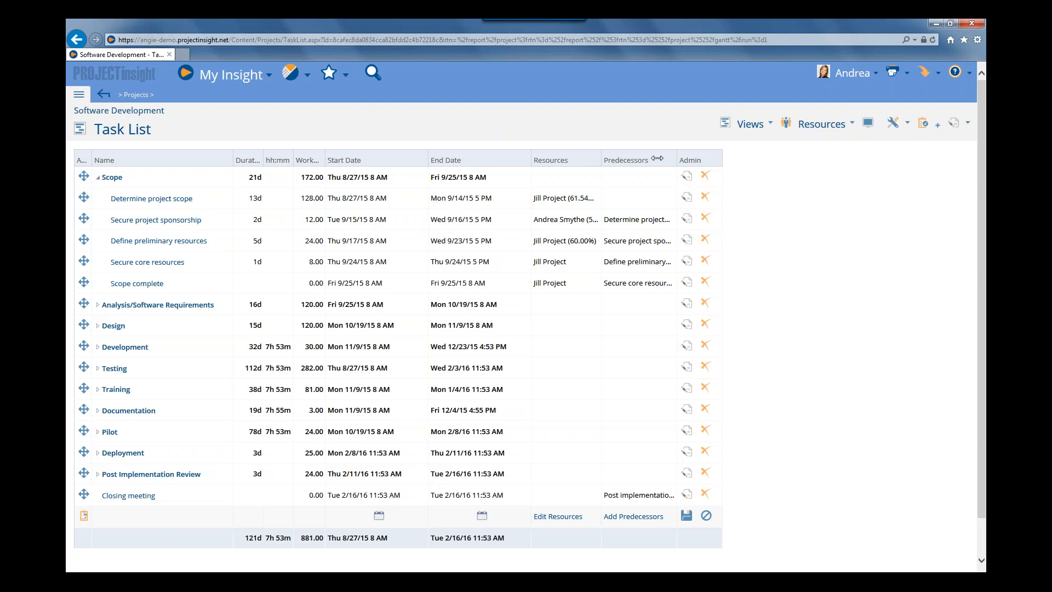
left_click_drag(657, 159, 757, 158)
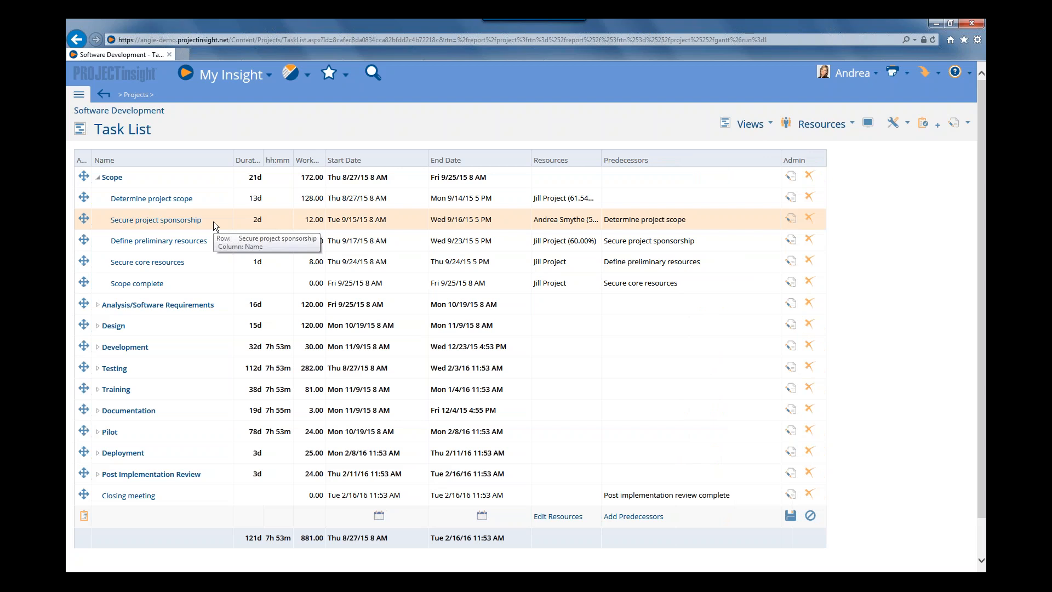
Open the Scope complete task for full editing and go to its advanced task auto-rescheduling options
right_click(192, 288)
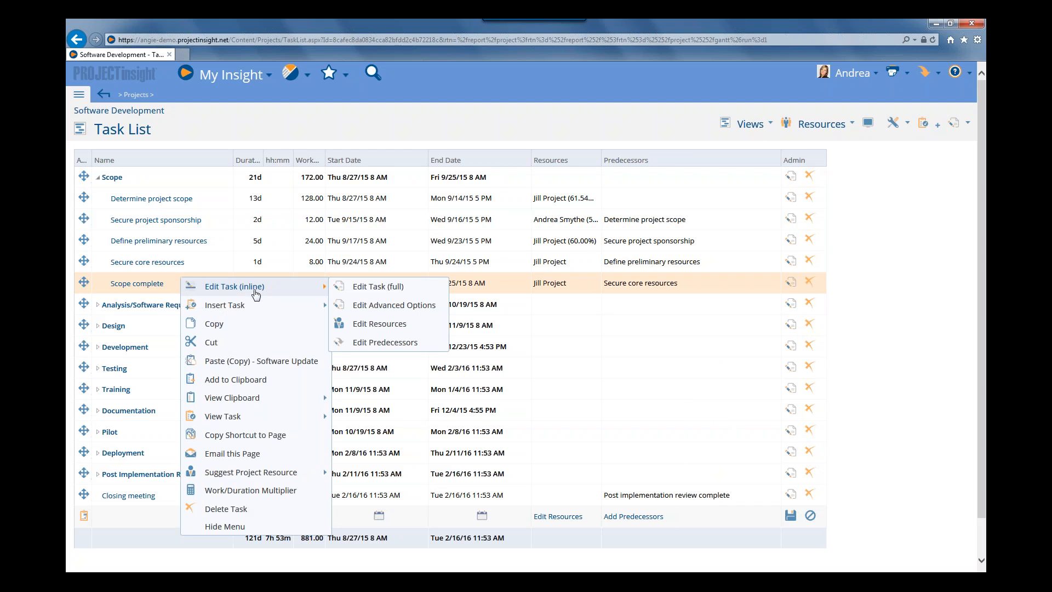
left_click(372, 289)
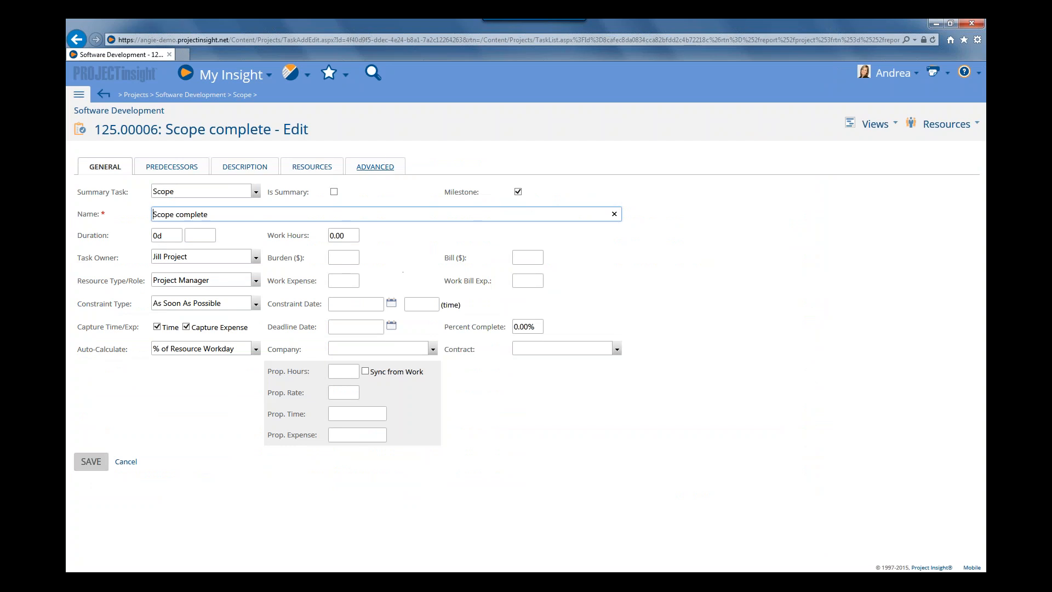
left_click(384, 168)
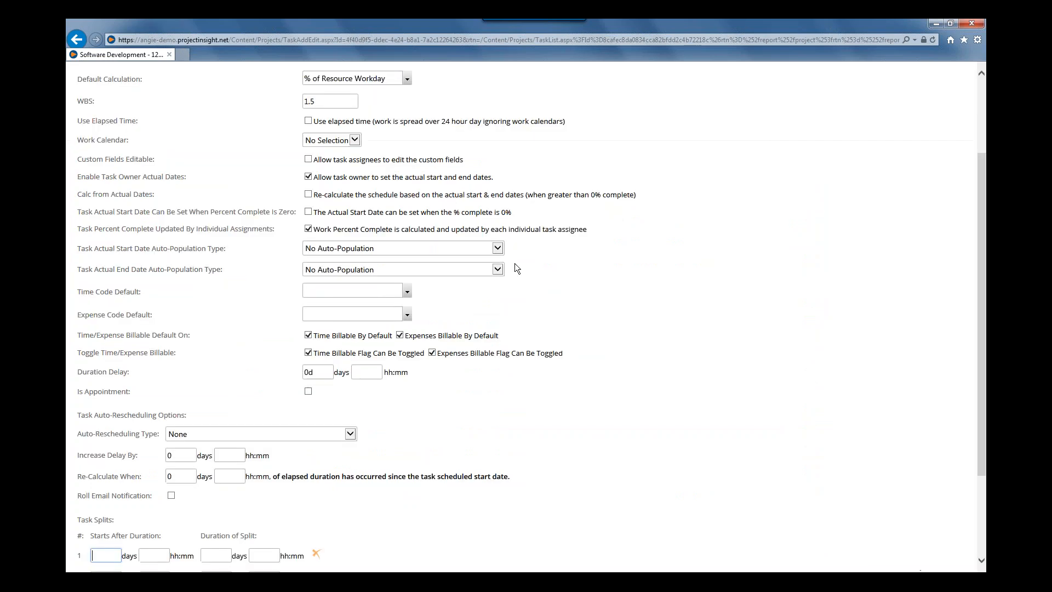
scroll(478, 273, "up", 1)
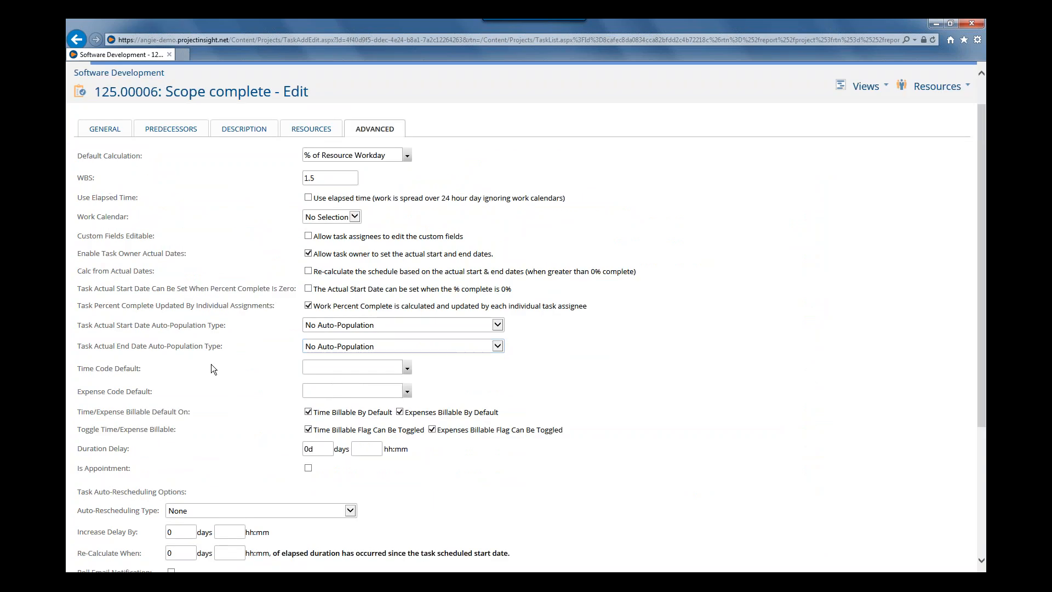
scroll(212, 362, "down", 2)
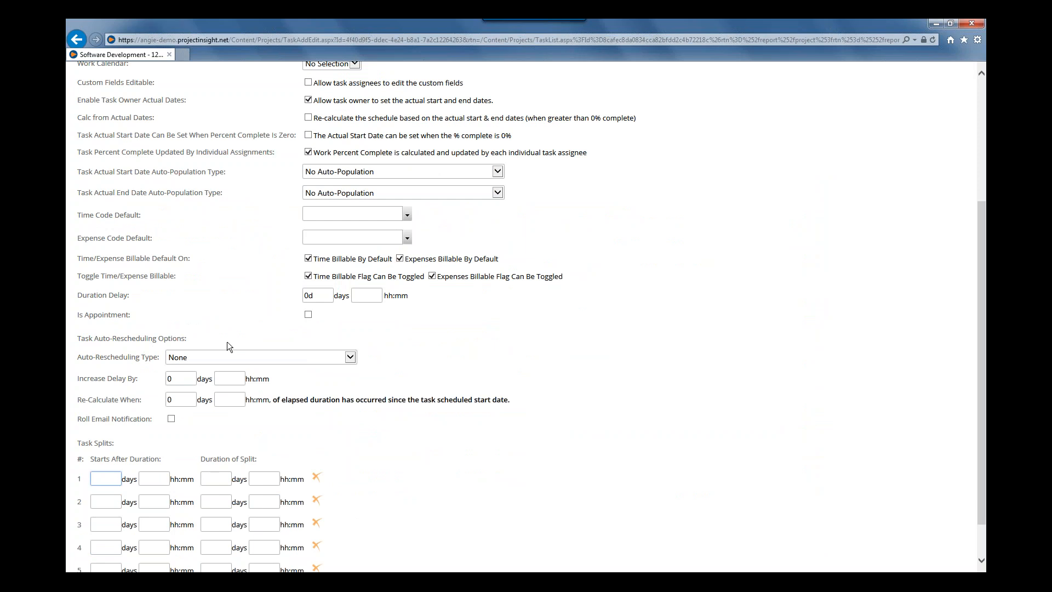
scroll(227, 341, "down", 1)
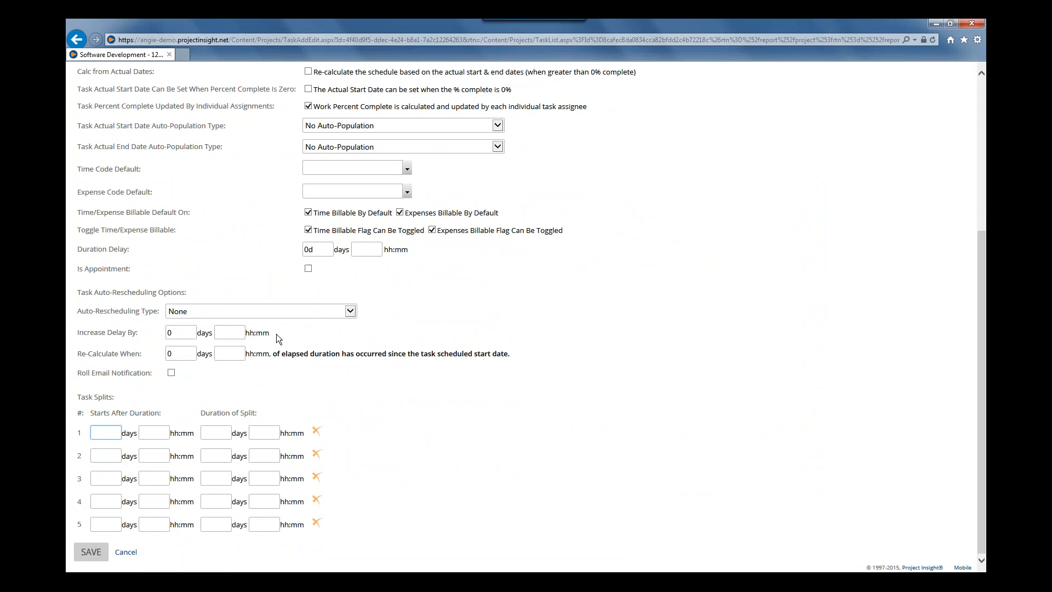
Set auto-rescheduling to Delay Task Until Predecessors are Marked Complete with a delay increase of 1 day, and save the task
left_click(350, 311)
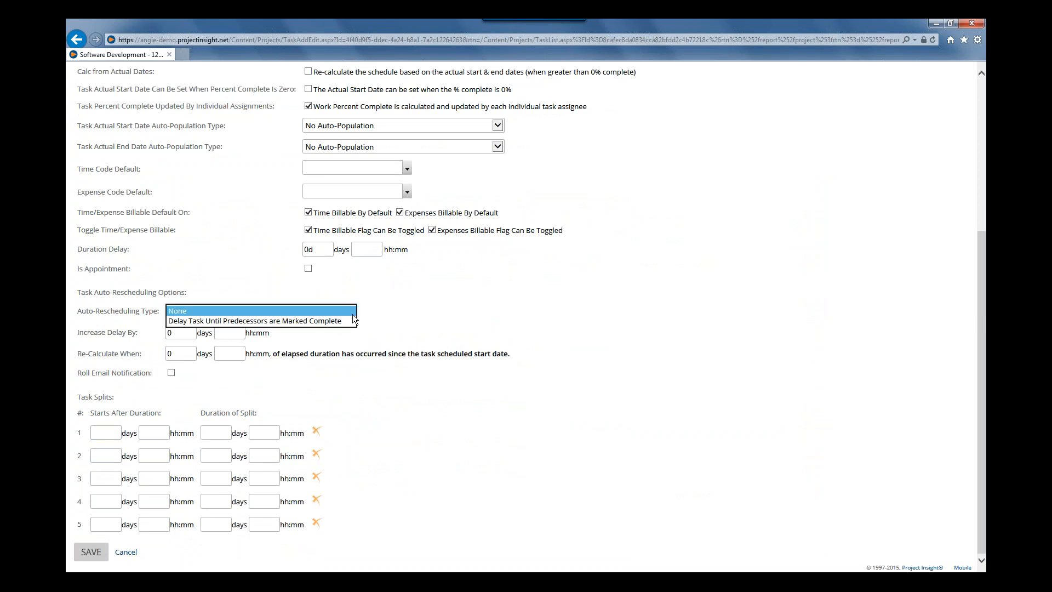
left_click(239, 321)
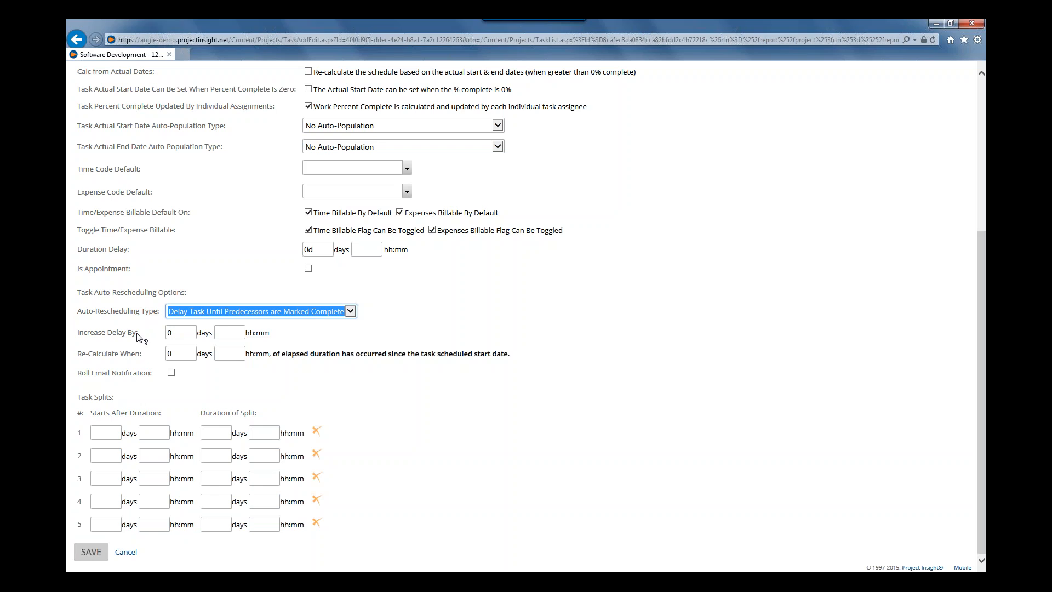
key("Tab")
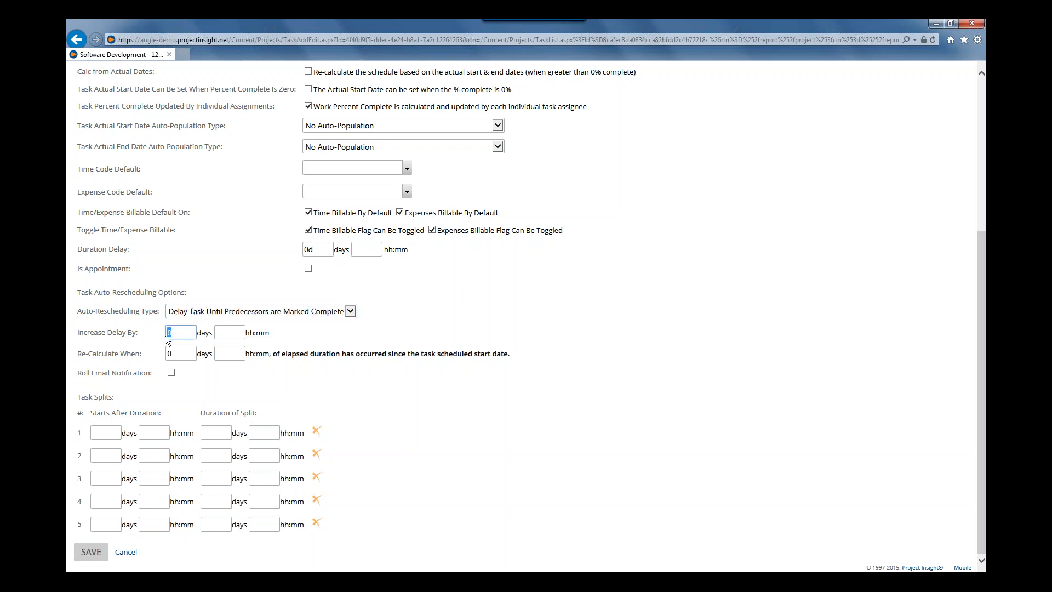
type("1")
left_click(228, 333)
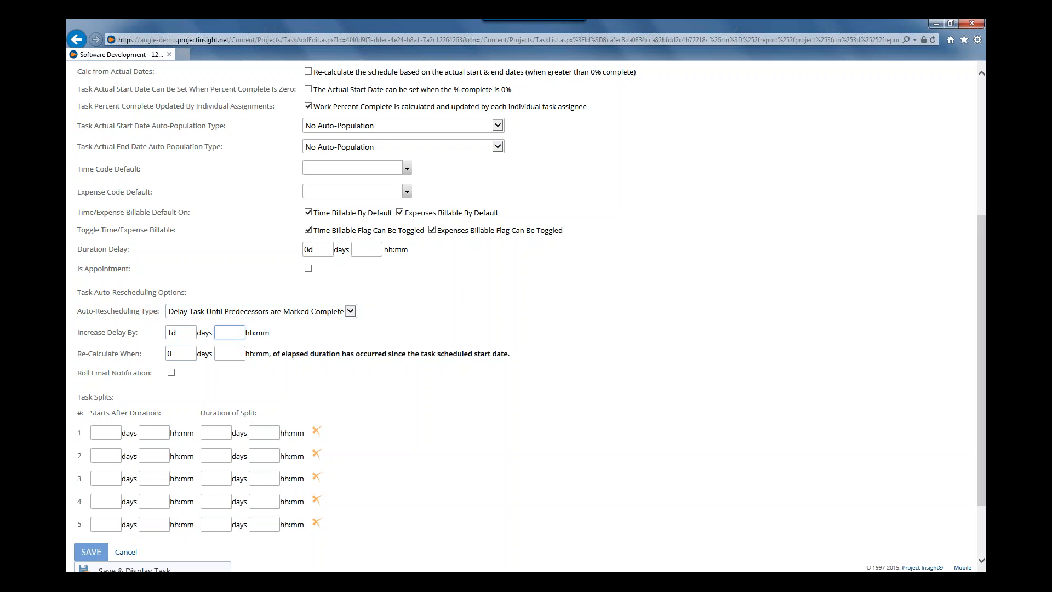
left_click(97, 551)
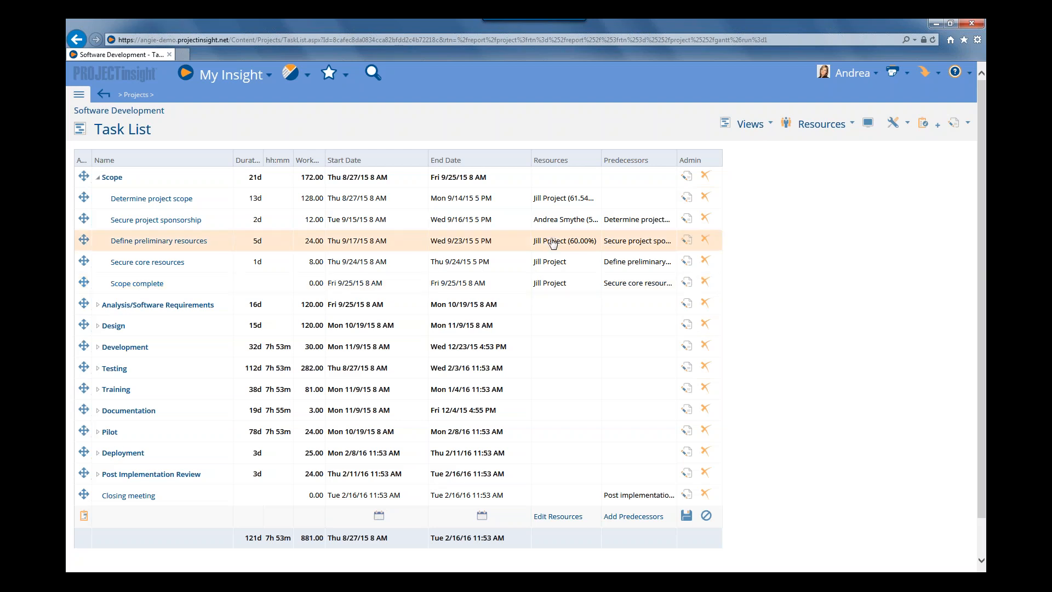
Add the Duration Delay column before Duration in the task list and widen it so its full heading fits
left_click(868, 123)
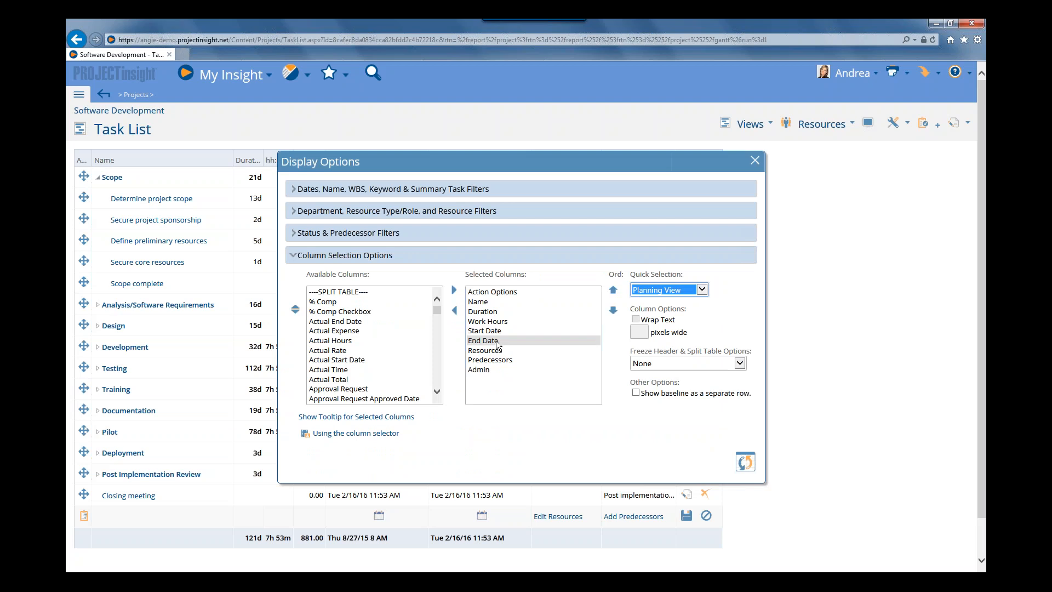
left_click(483, 311)
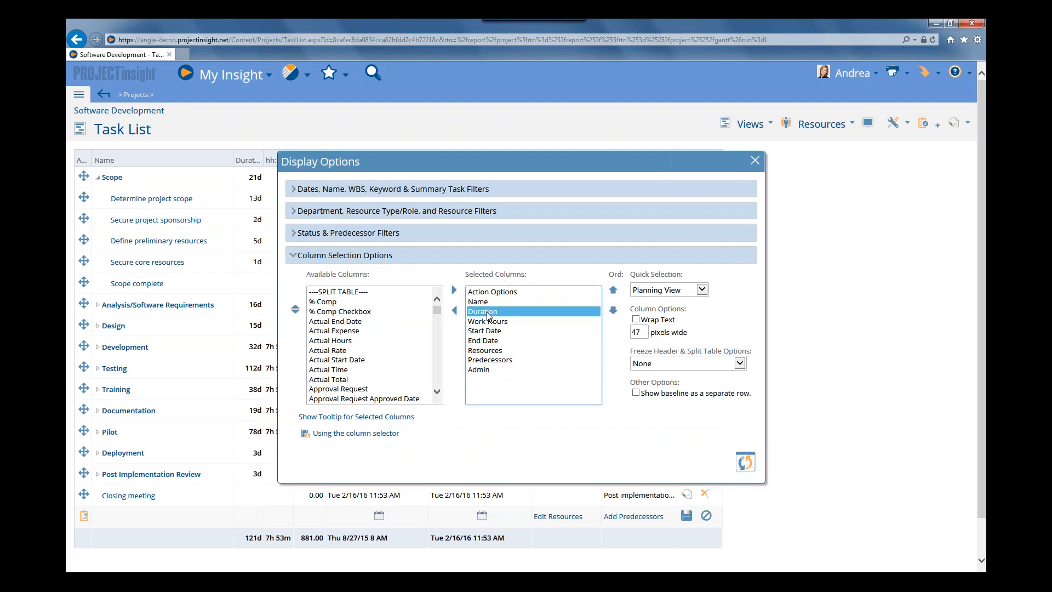
left_click(330, 302)
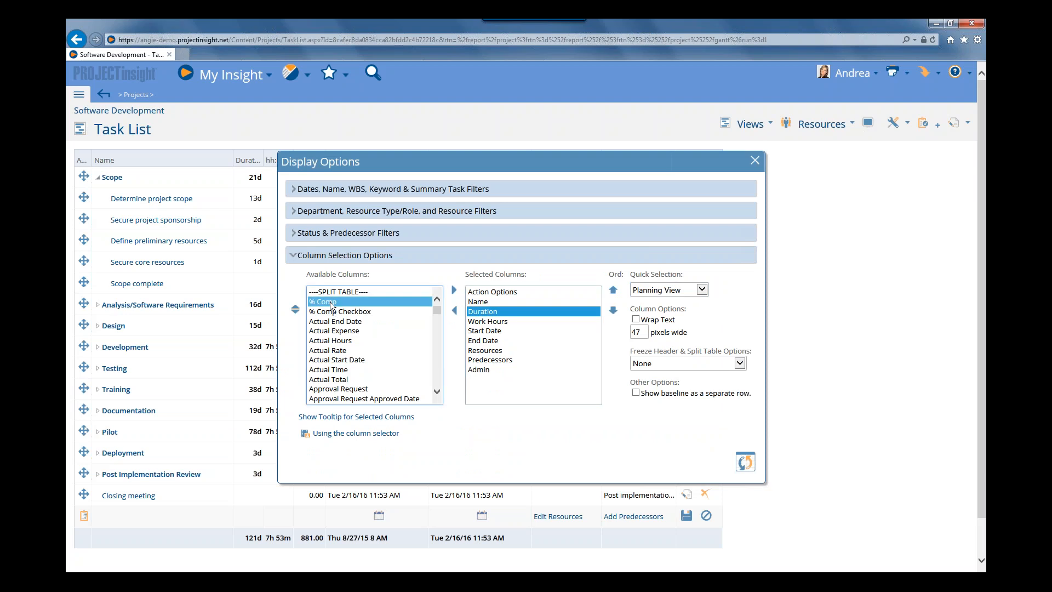
key("d")
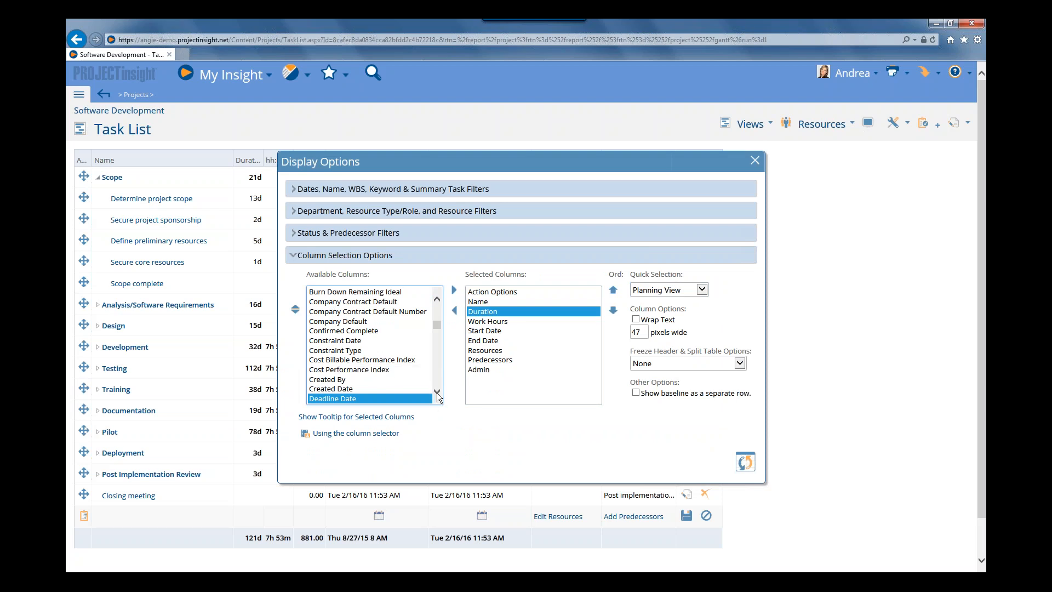
left_click(436, 393)
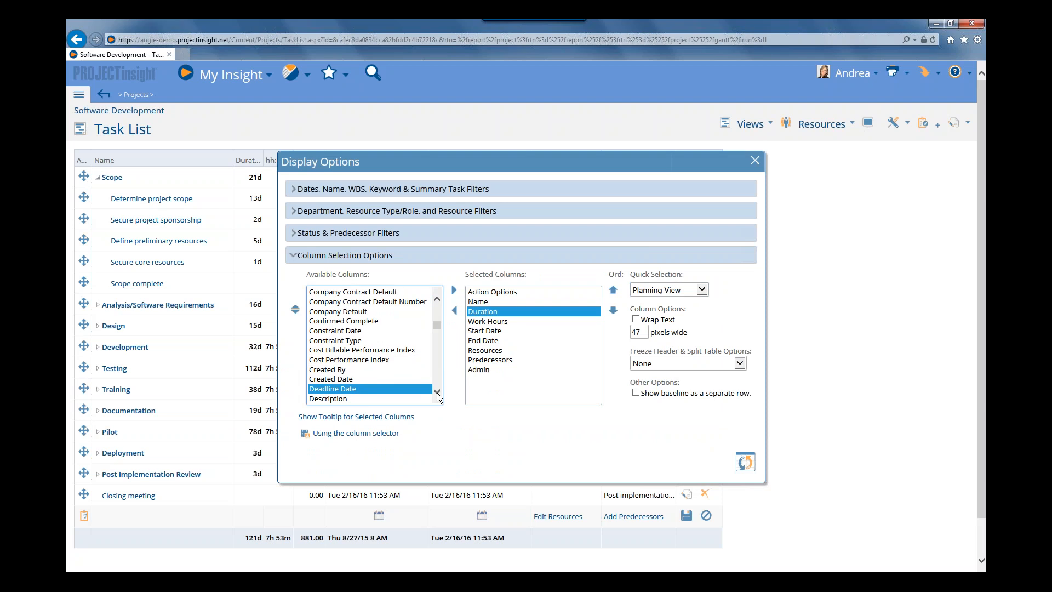
left_click(436, 393)
left_click(437, 393)
left_click(436, 392)
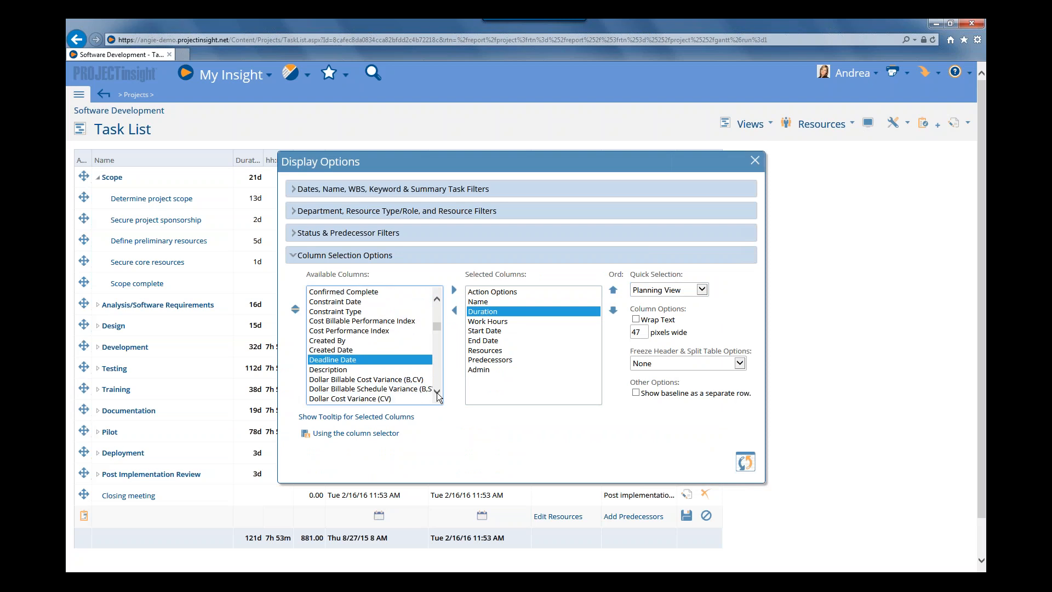
left_click(436, 393)
left_click(436, 393)
left_click(436, 392)
left_click(336, 391)
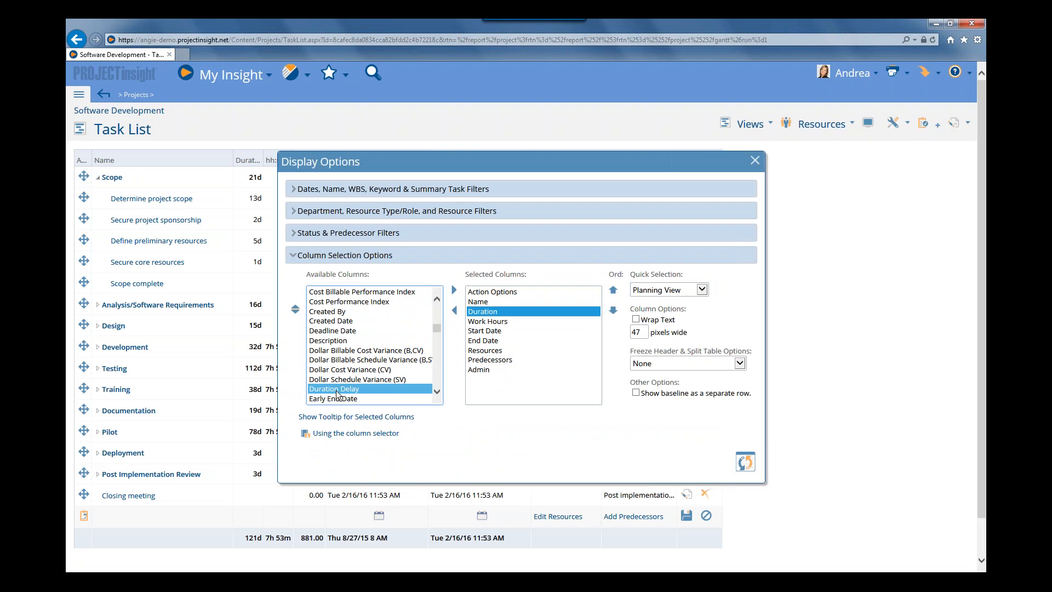
double_click(336, 389)
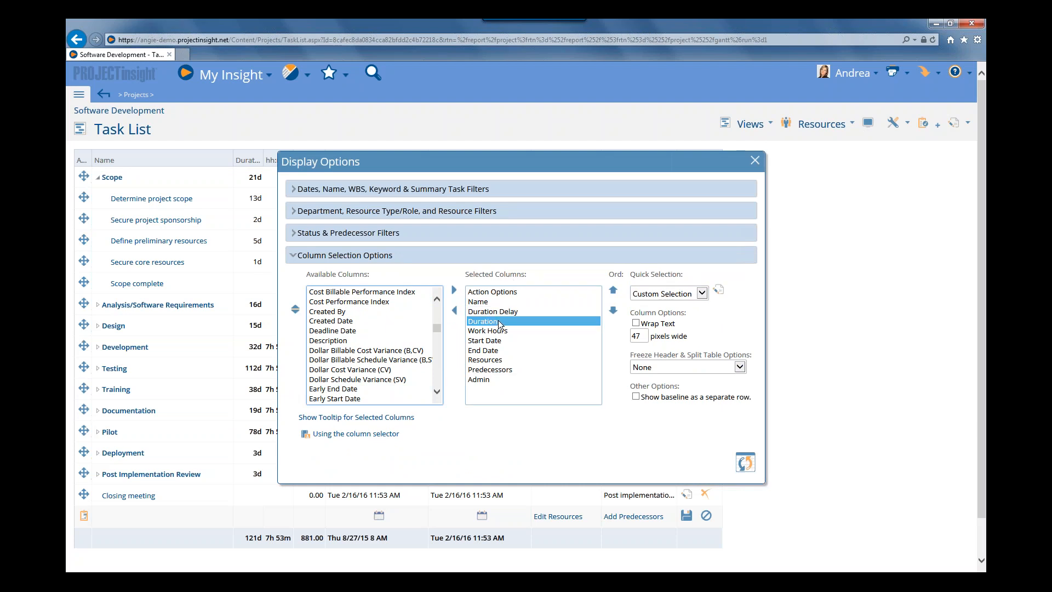
left_click(746, 462)
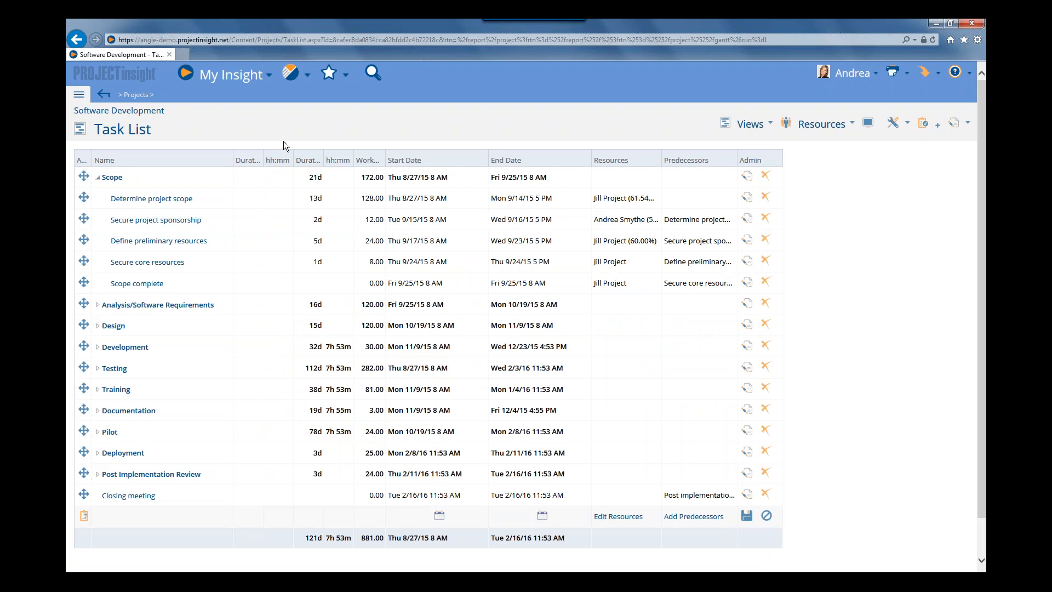
left_click_drag(244, 153, 274, 151)
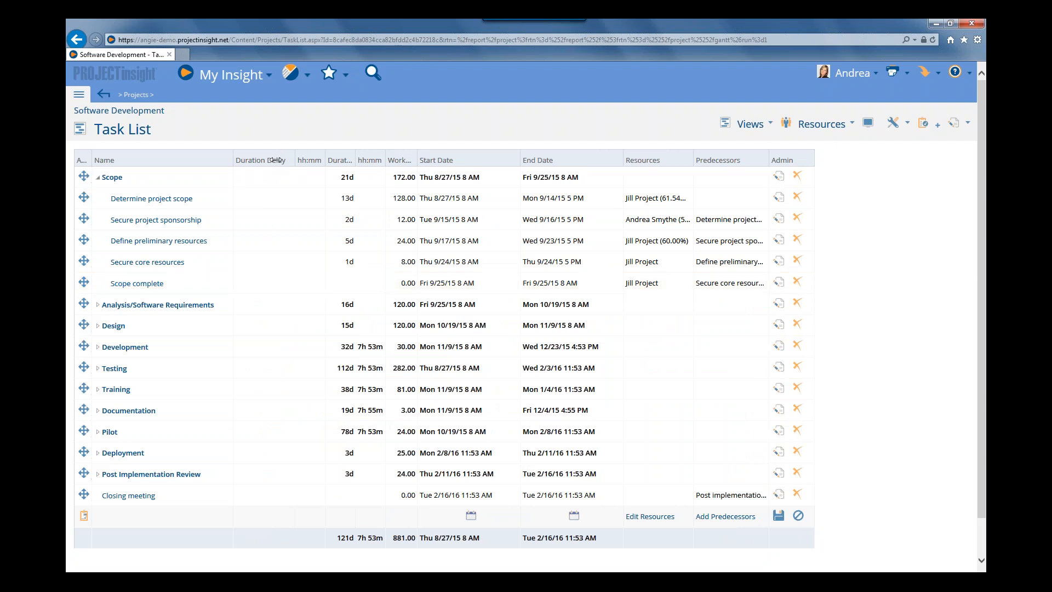
Set the Scope complete task's advanced duration delay to 5 days, save it and widen the task list's Duration Delay column
right_click(252, 284)
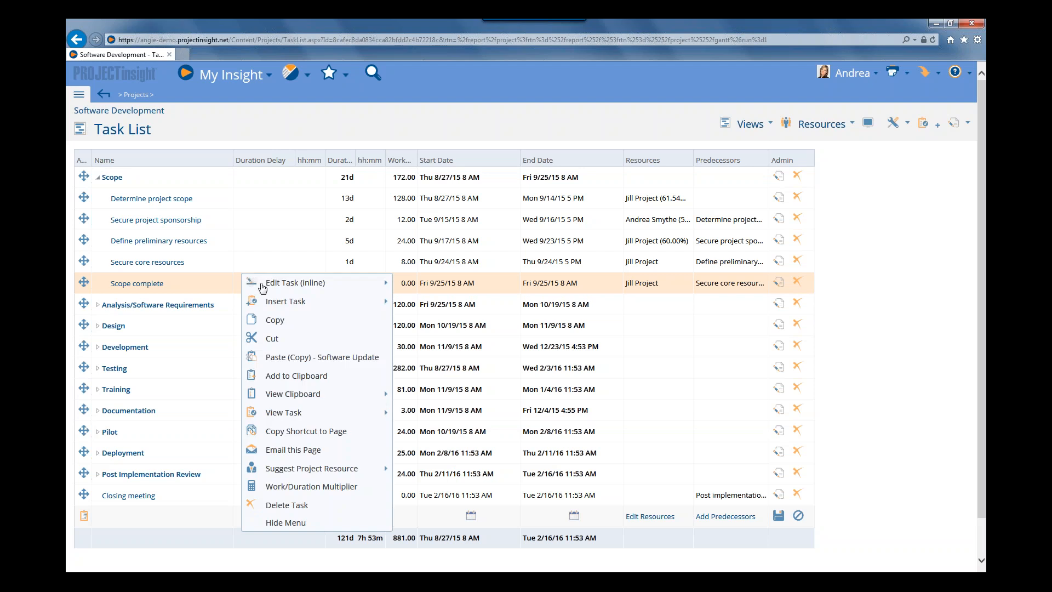
mouse_move(307, 293)
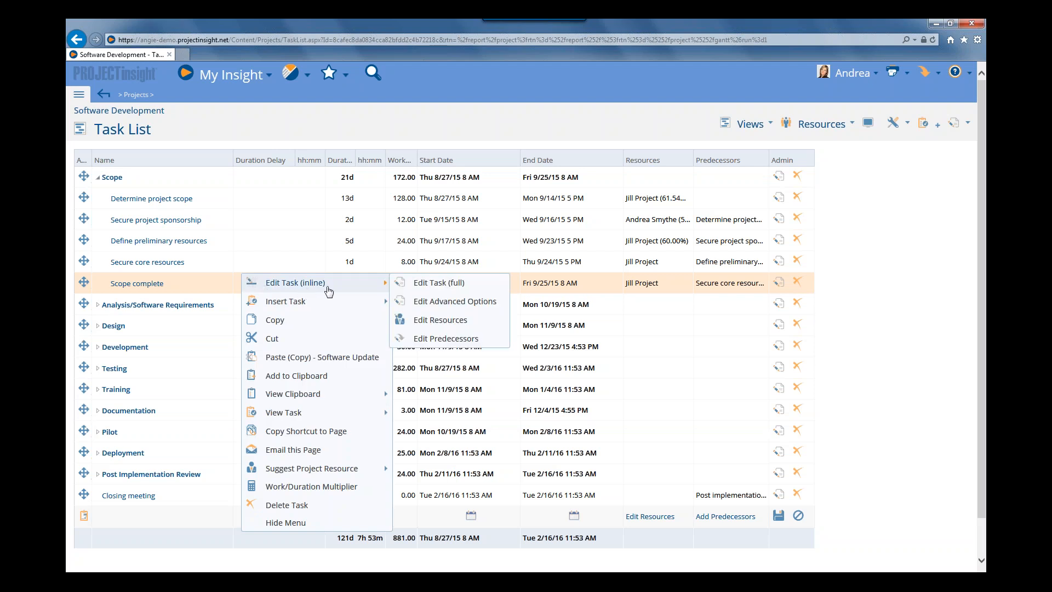
left_click(456, 289)
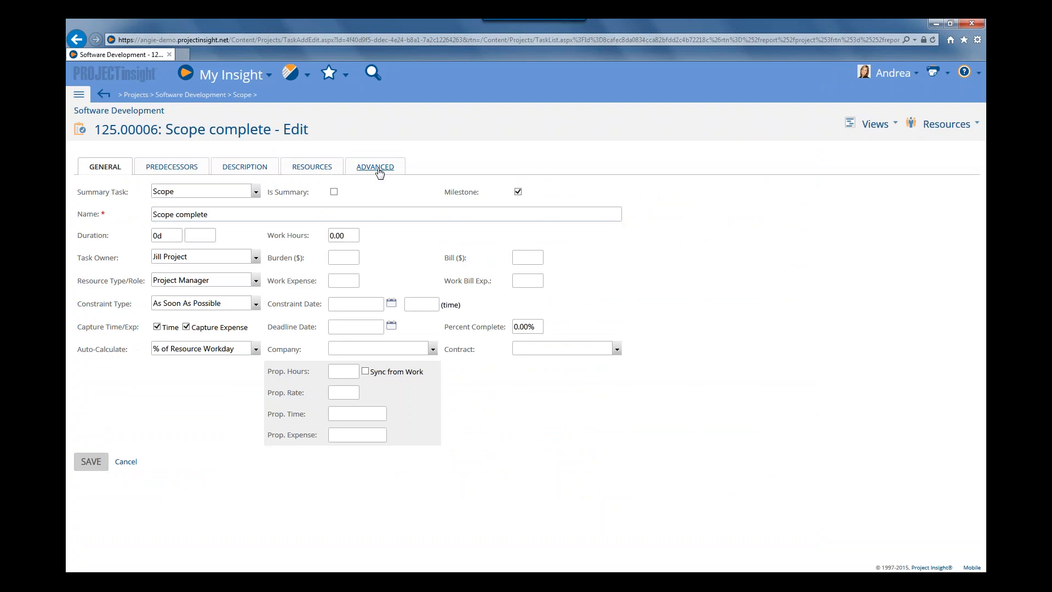
left_click(376, 170)
scroll(401, 272, "down", 2)
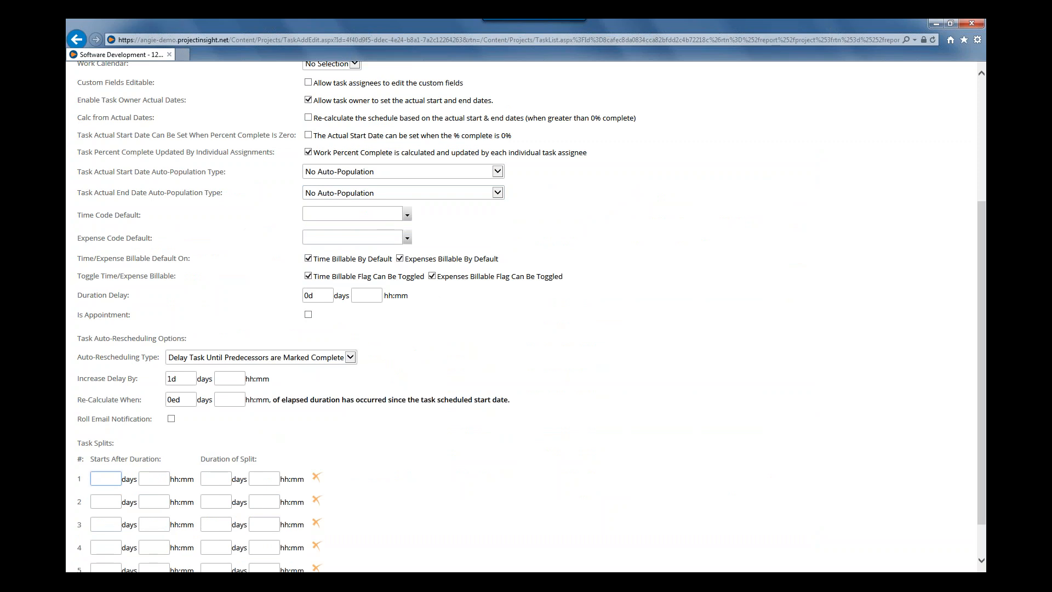
left_click(319, 290)
scroll(299, 408, "down", 1)
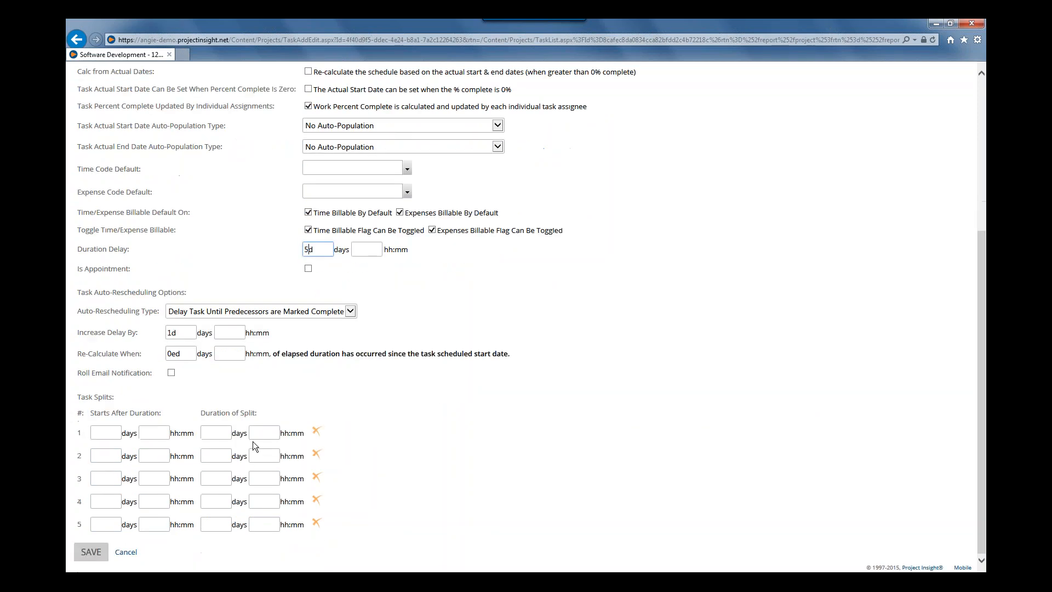
left_click(87, 557)
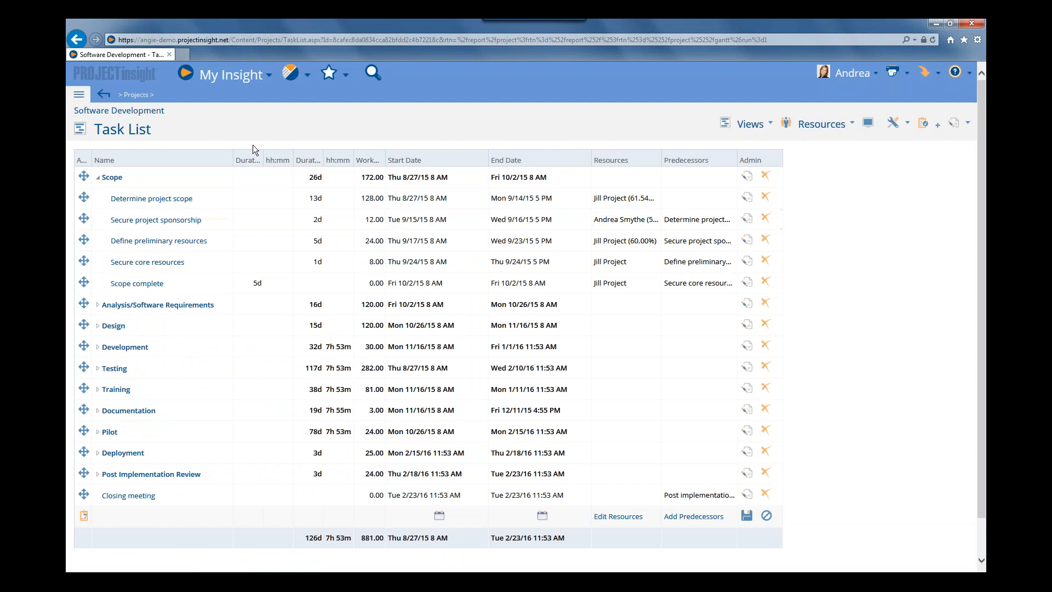
left_click_drag(263, 159, 293, 159)
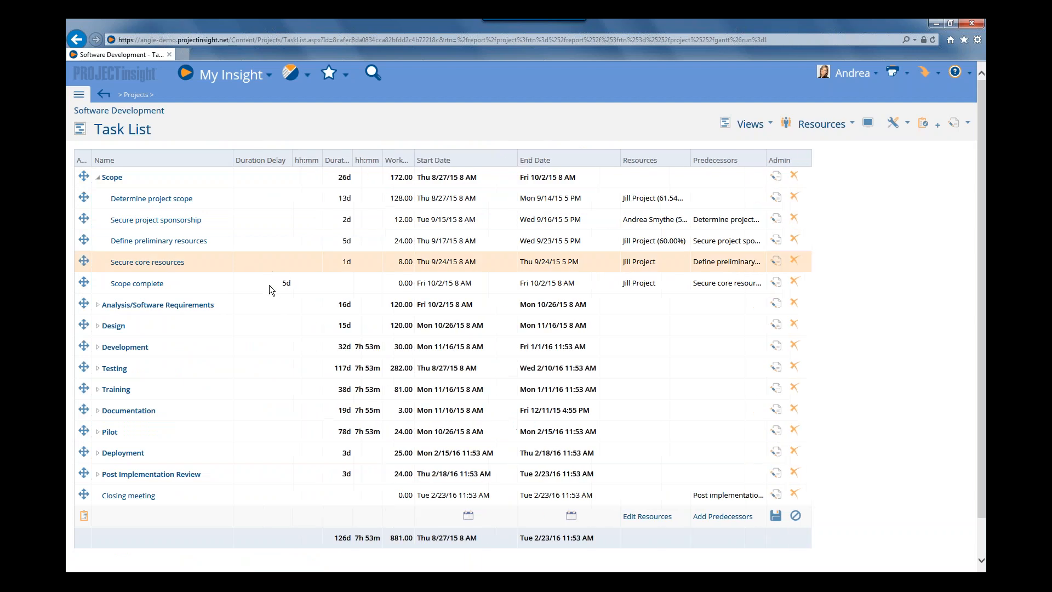
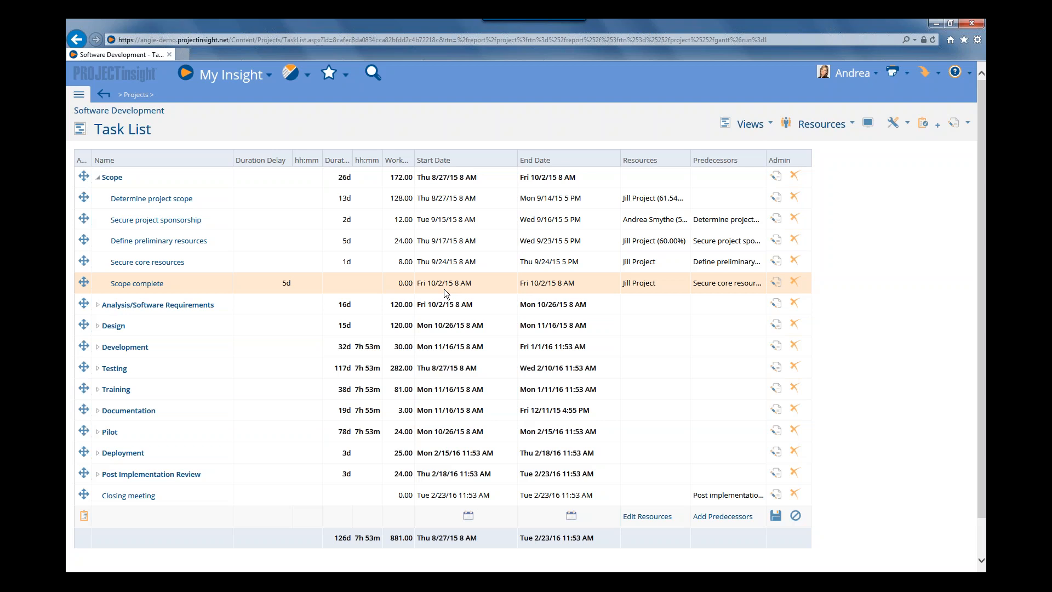
Open the Secure core resources task for full editing and enable schedule re-calculation from actual dates in its advanced options
right_click(192, 267)
mouse_move(200, 266)
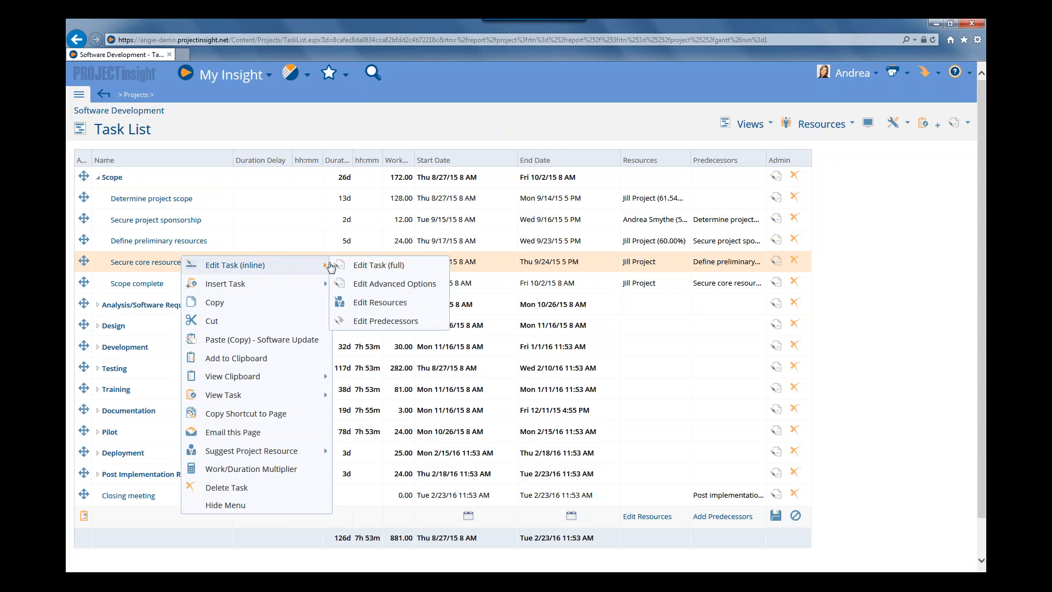
left_click(393, 267)
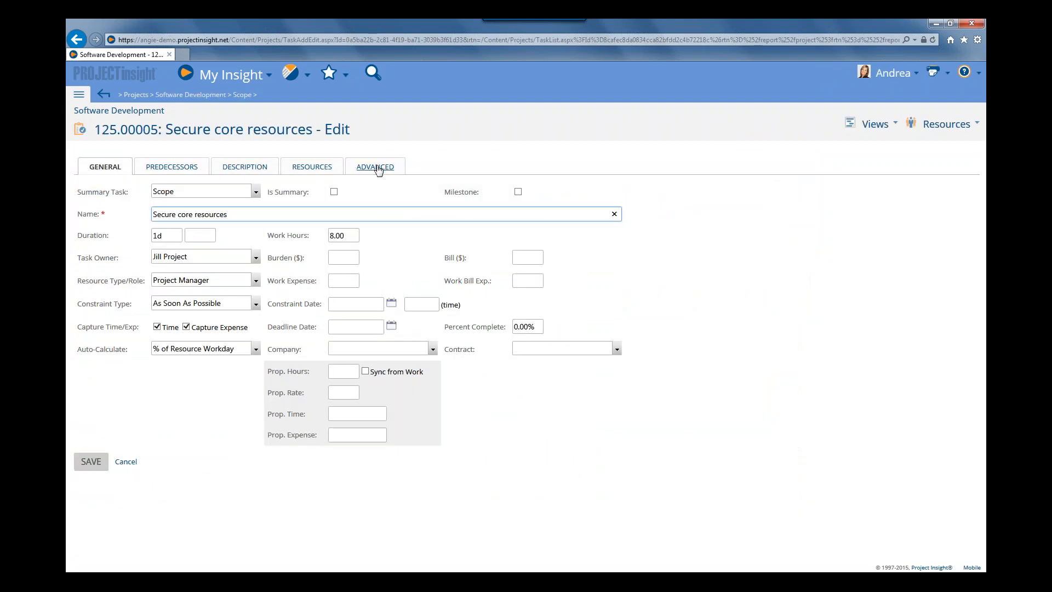
left_click(377, 167)
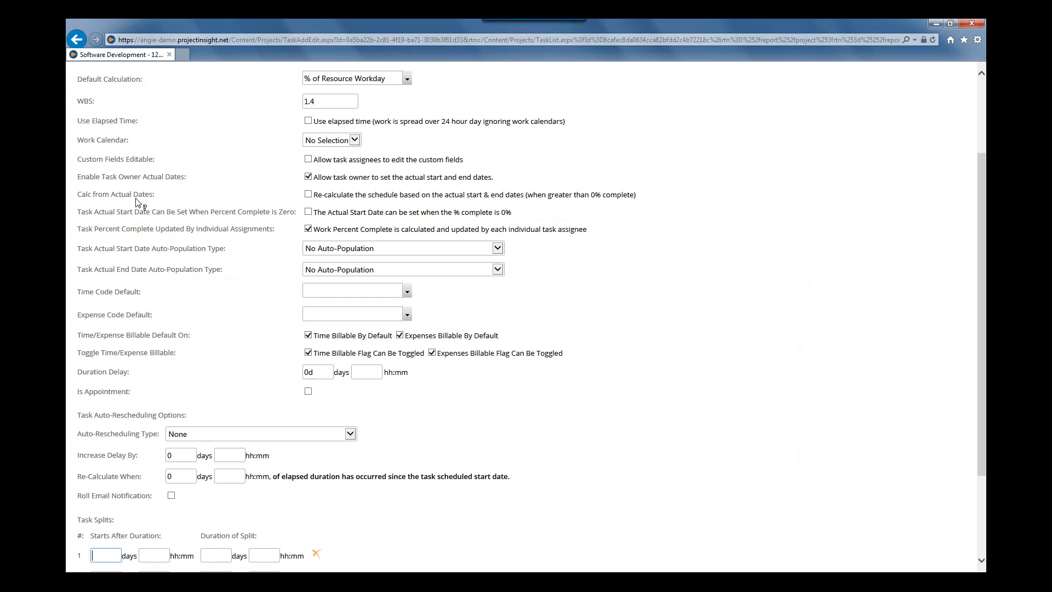
left_click(308, 194)
Examine the task owner actual dates setting and the auto-population types for the task's actual start and end dates
left_click_drag(78, 176, 200, 181)
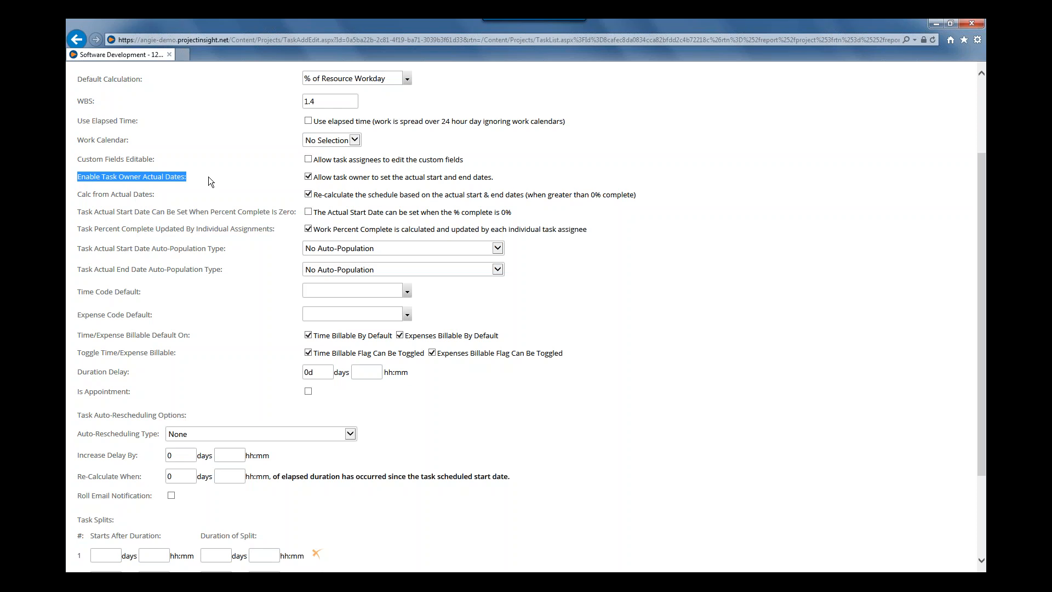
scroll(207, 188, "down", 2)
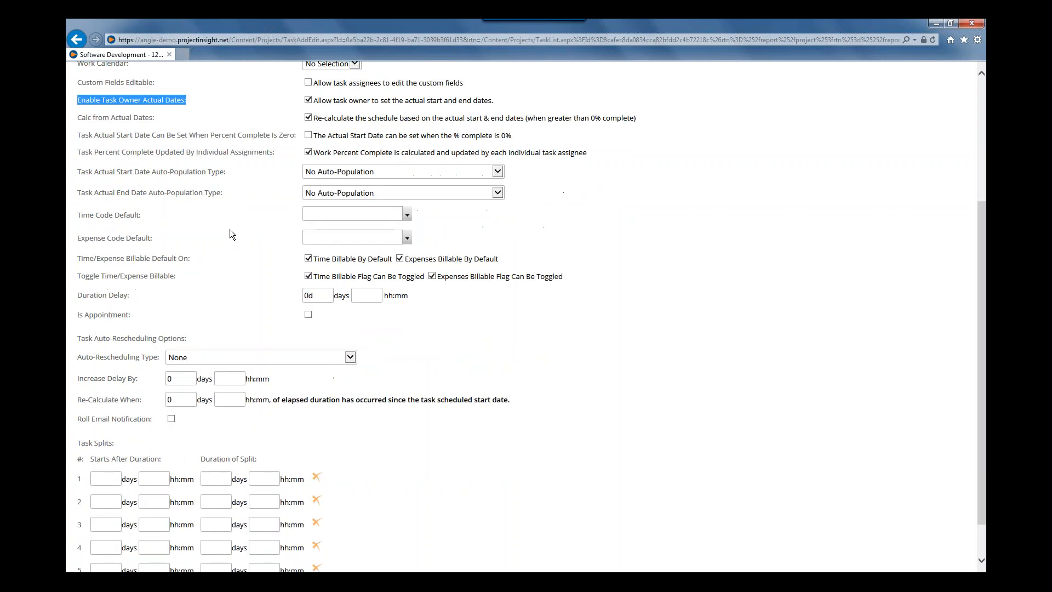
scroll(230, 234, "down", 1)
scroll(231, 230, "up", 2)
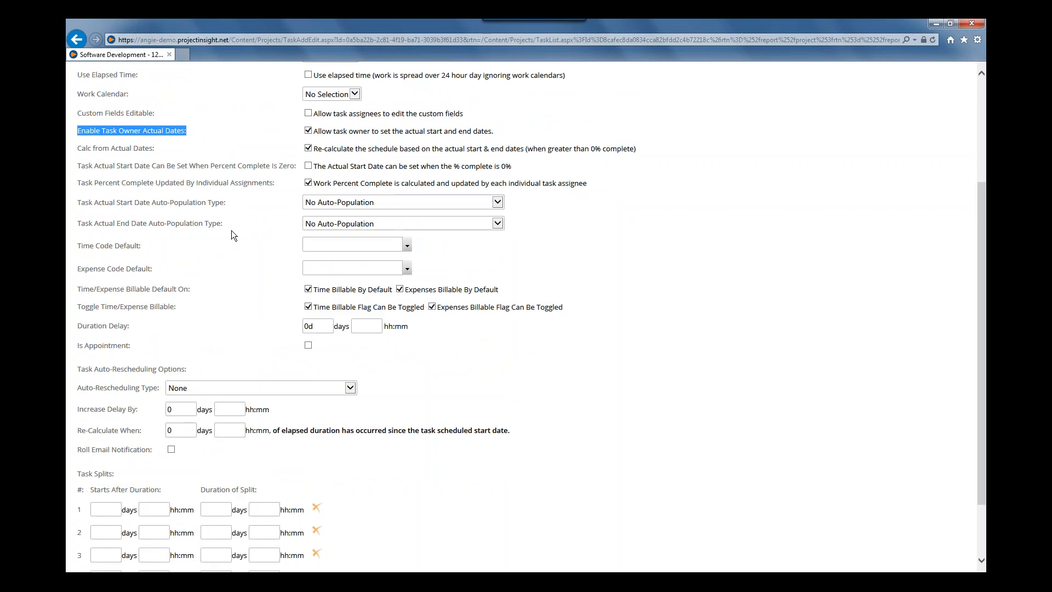
left_click_drag(78, 203, 225, 211)
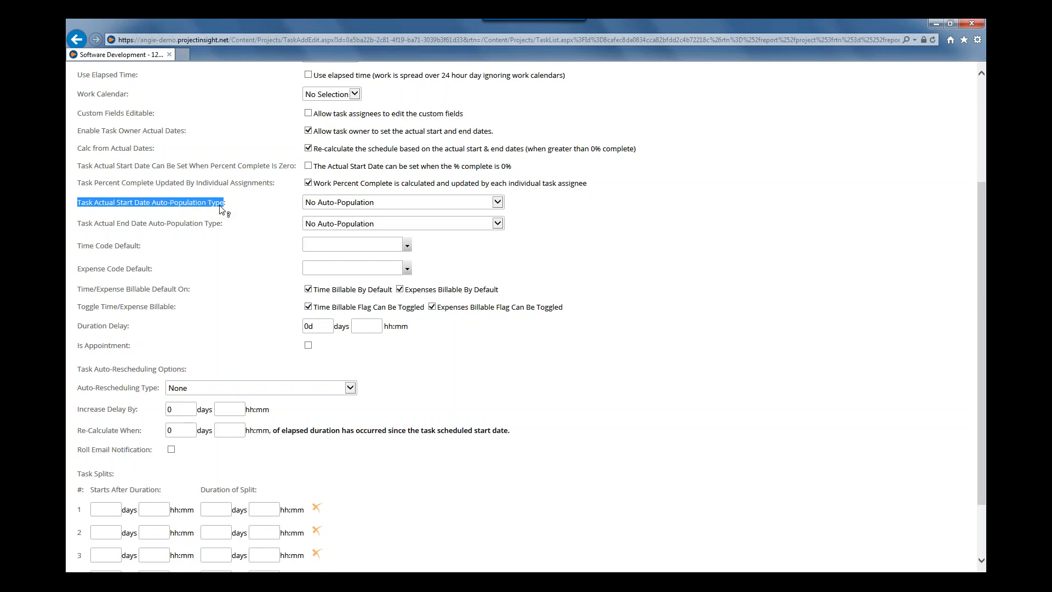
left_click_drag(78, 222, 228, 225)
left_click(233, 241)
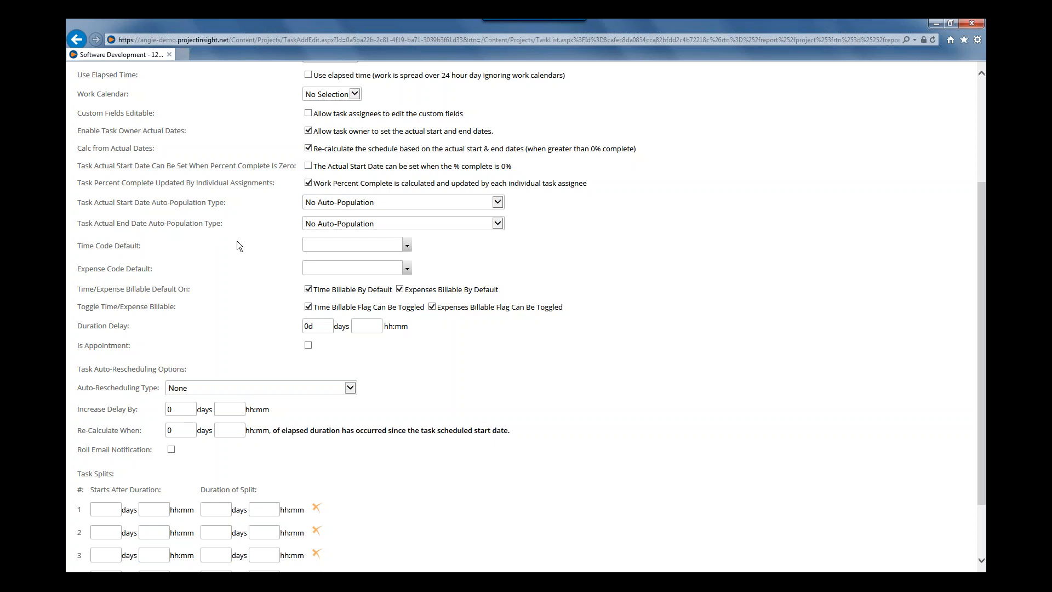
left_click(497, 204)
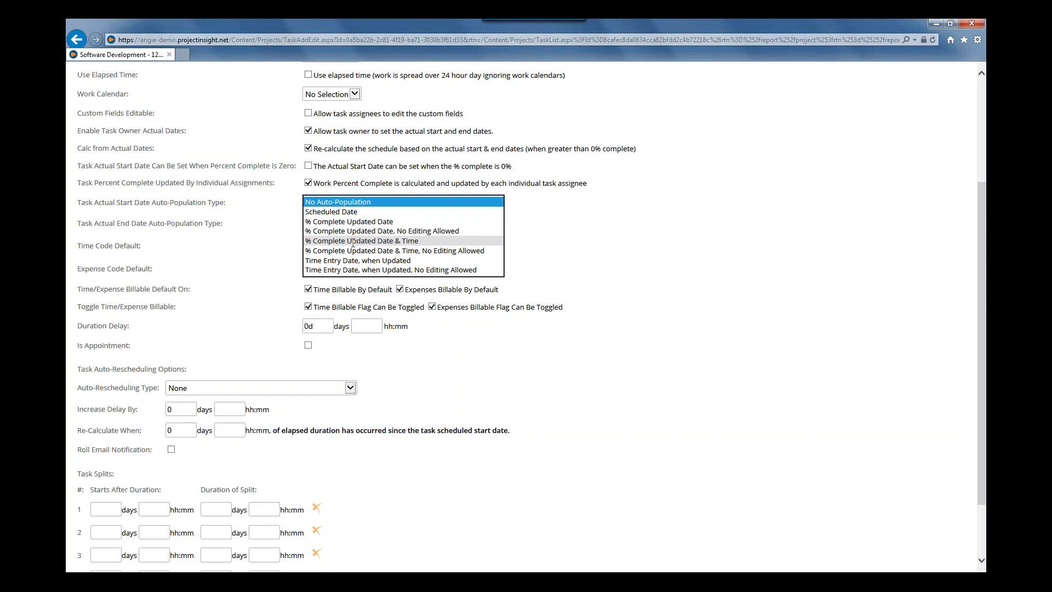
left_click(652, 262)
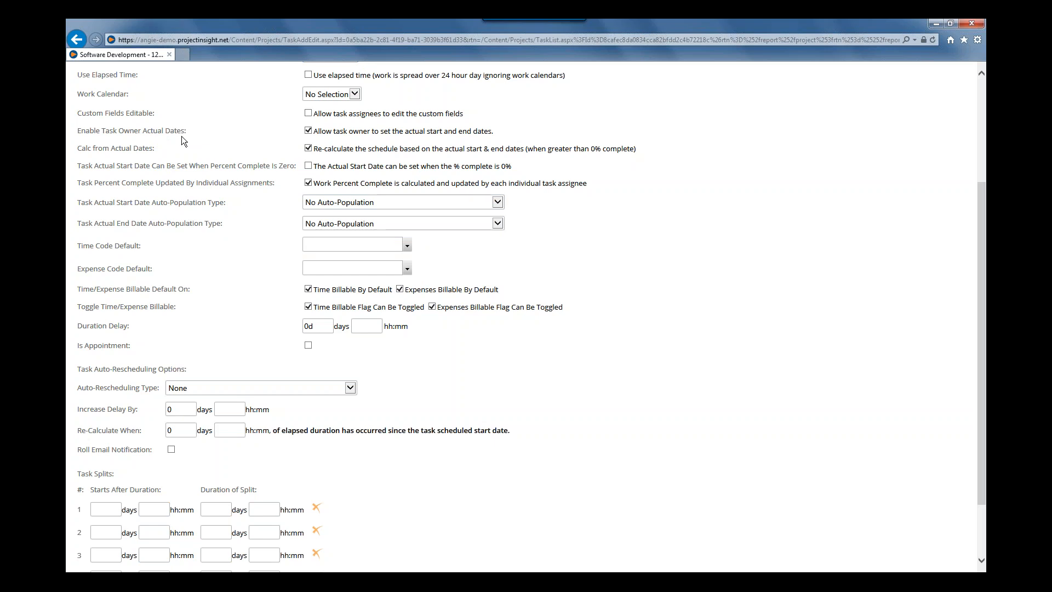
scroll(722, 274, "up", 3)
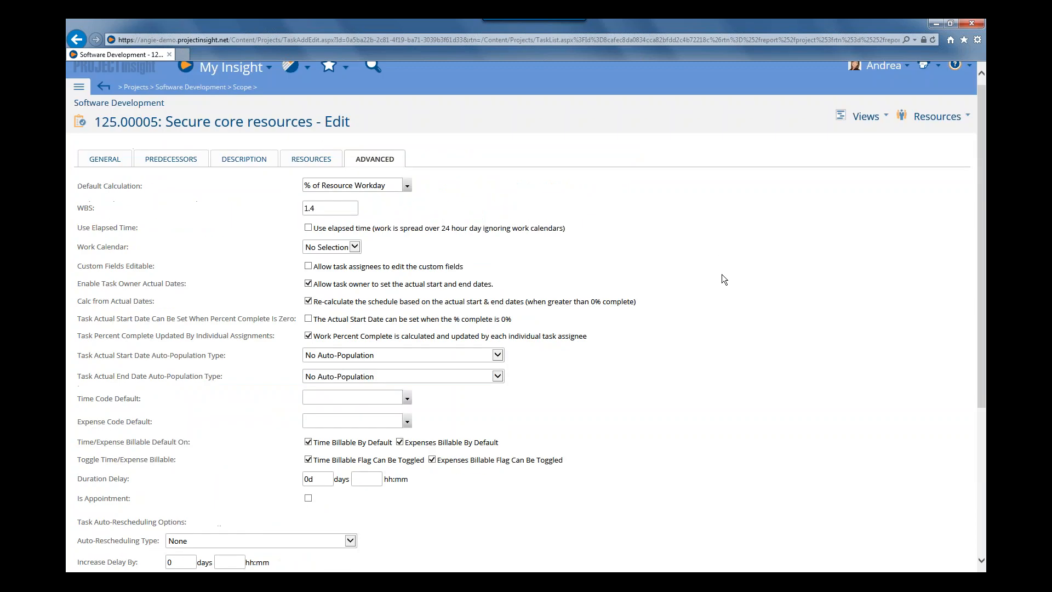
Return to the task list, add the Constraint Date and Constraint Type columns before Resources, and widen Constraint Type to show its full values
left_click(867, 117)
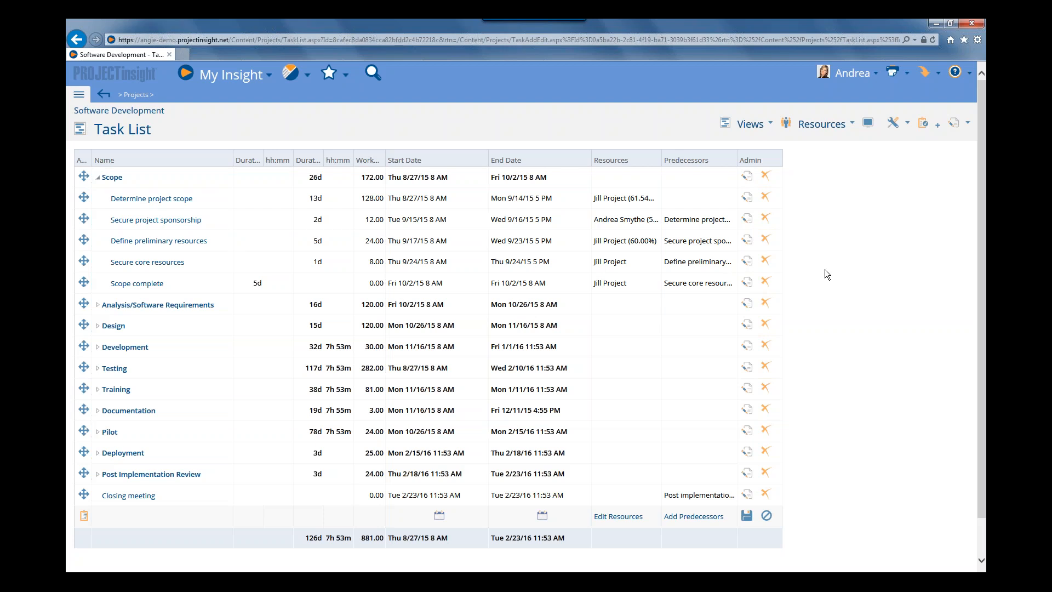
left_click(870, 124)
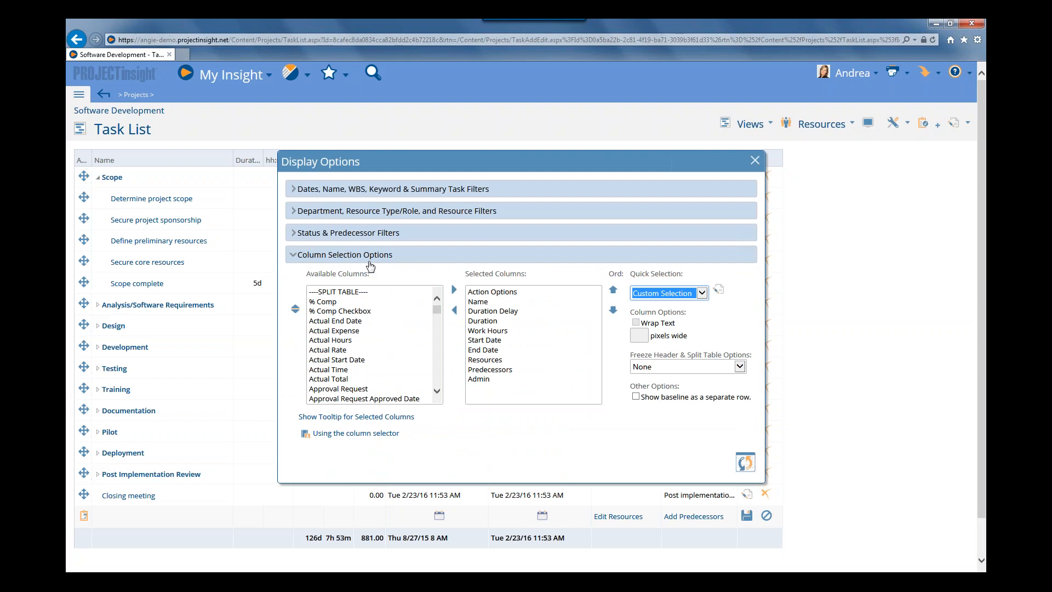
left_click(487, 360)
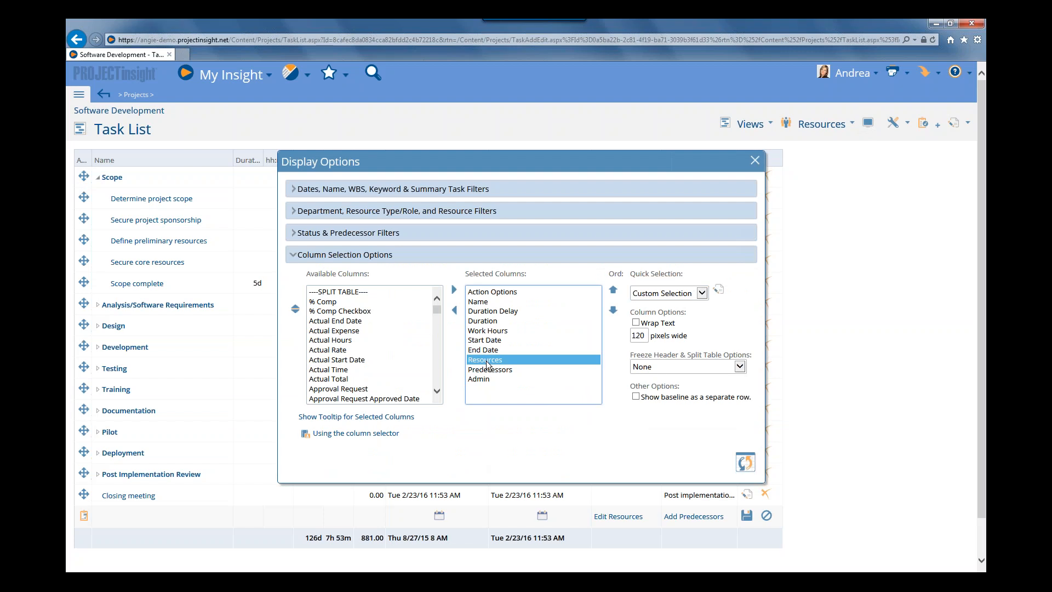
left_click(323, 302)
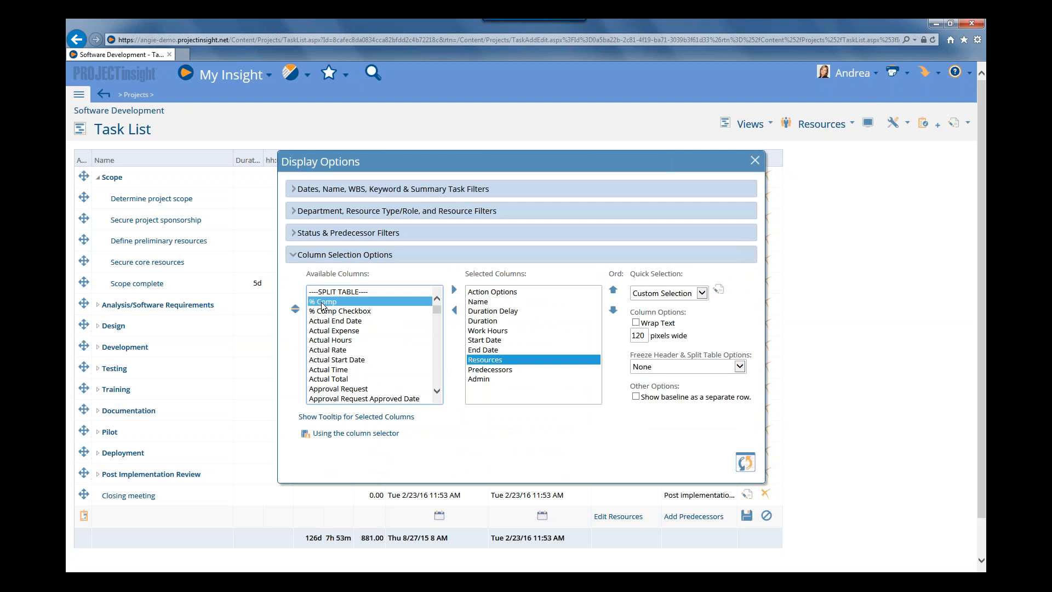
key("c")
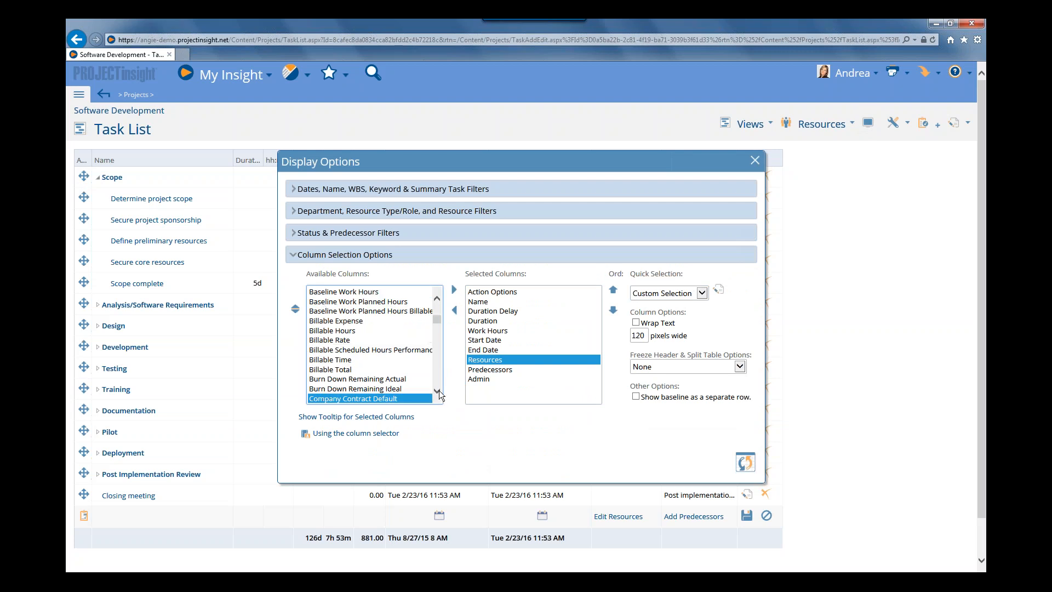
left_click(439, 390)
left_click(439, 390)
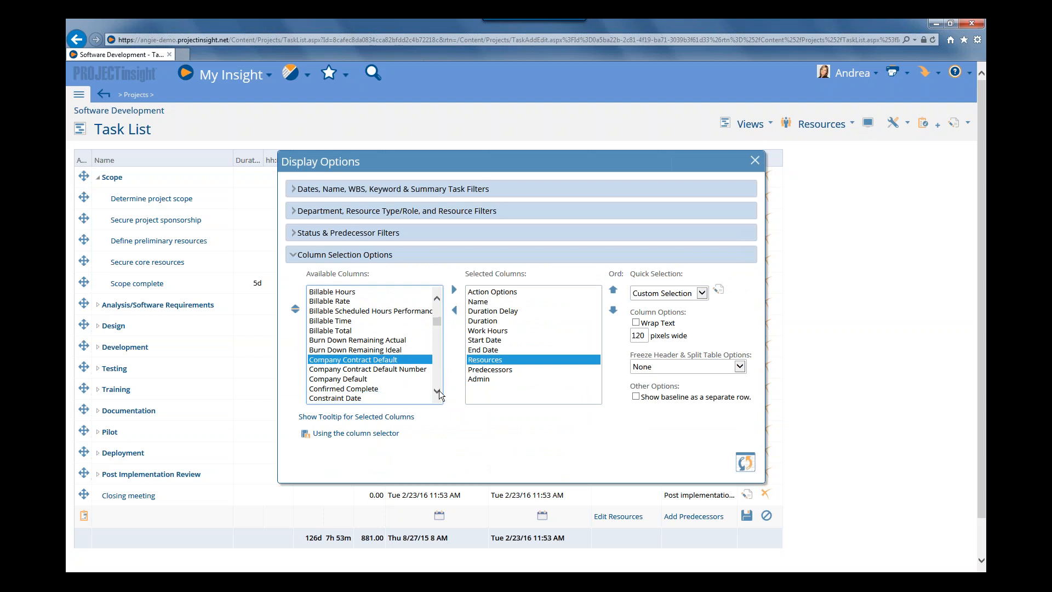
left_click(439, 390)
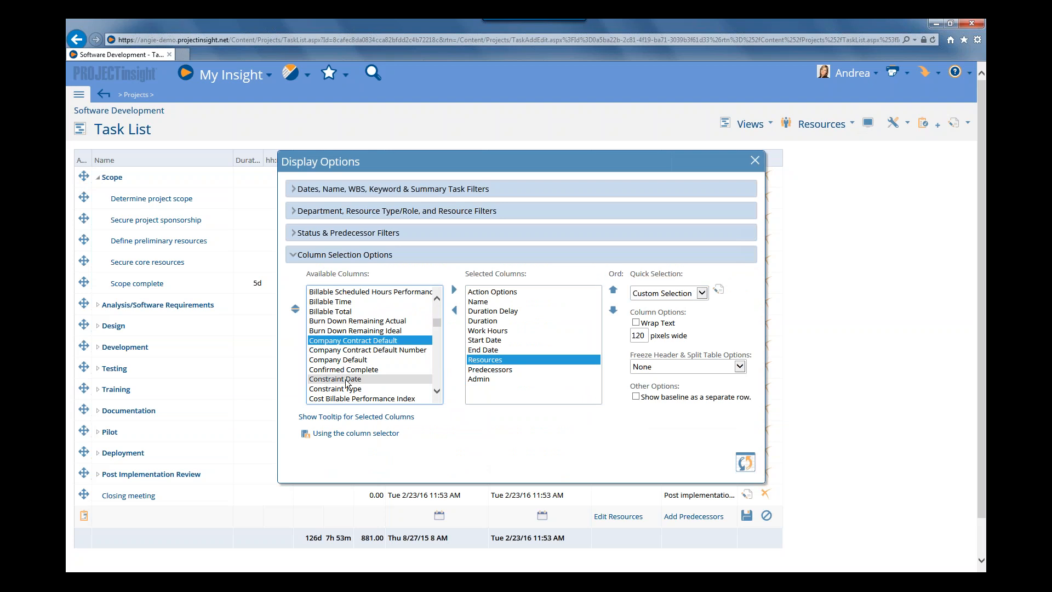
double_click(346, 380)
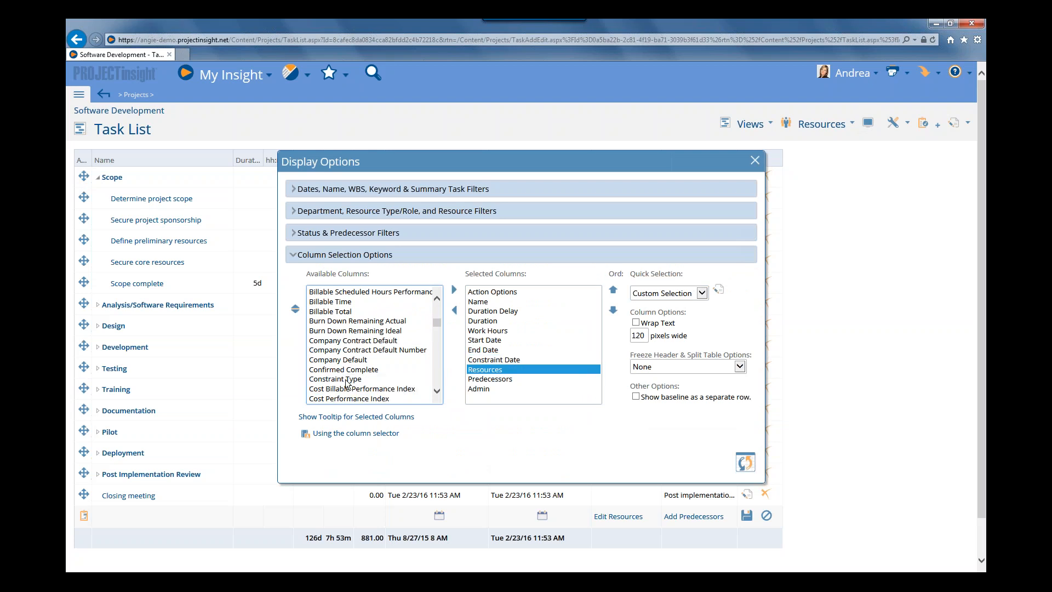
double_click(347, 379)
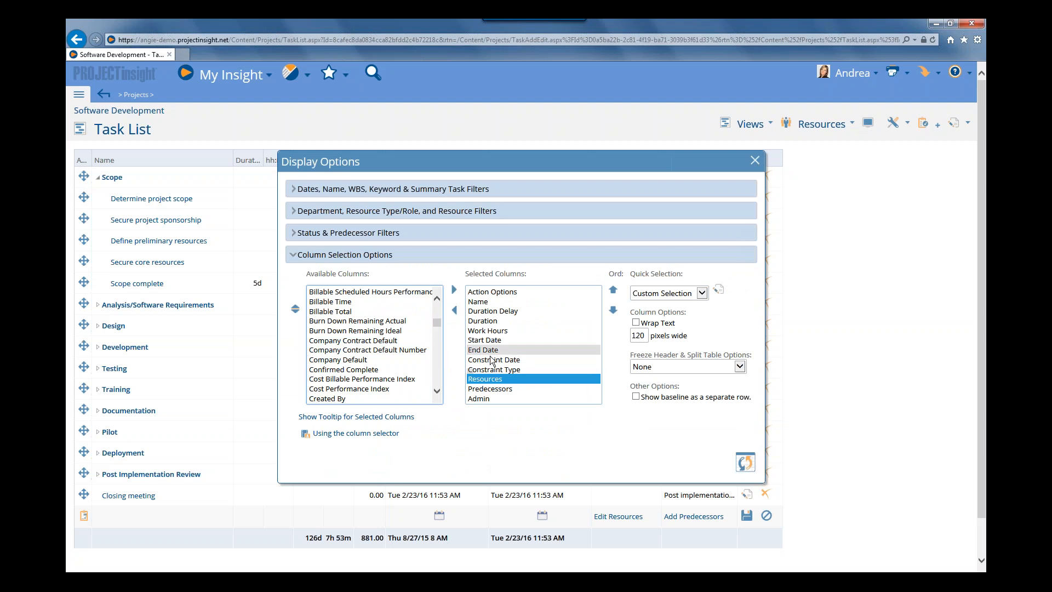
left_click(745, 462)
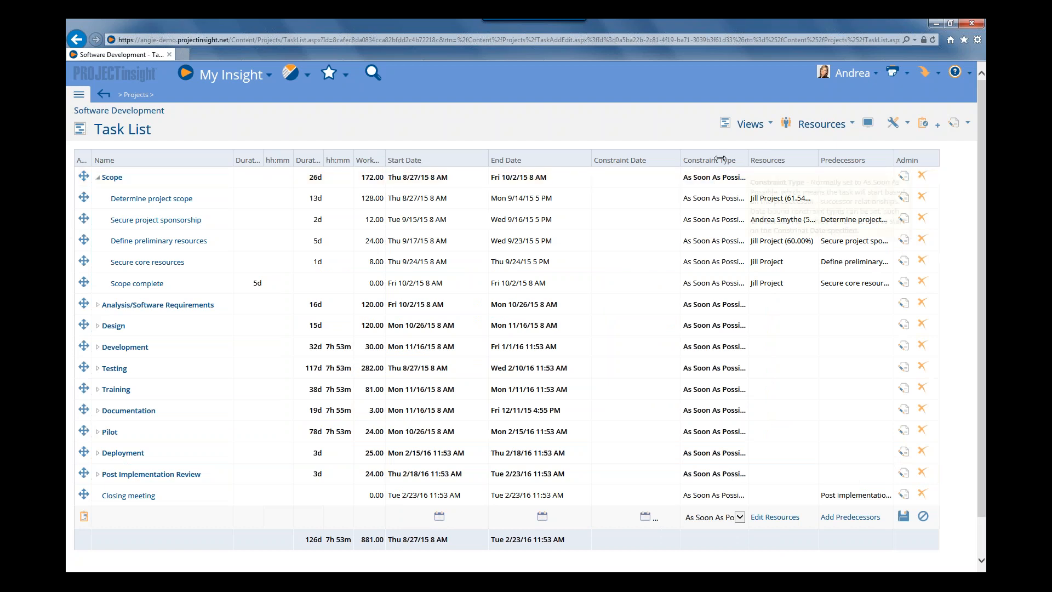
mouse_move(720, 159)
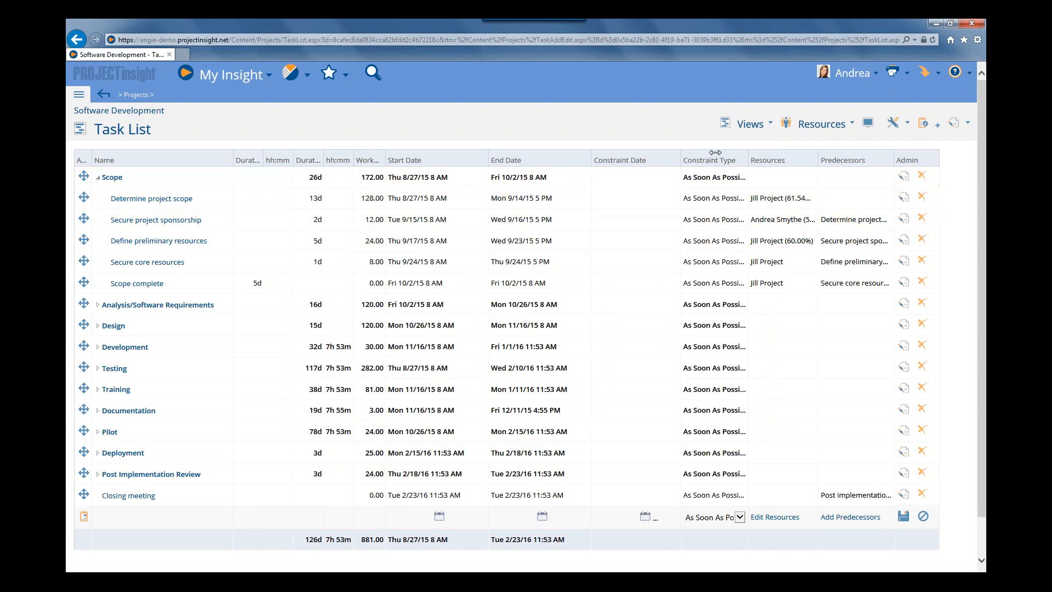
left_click_drag(716, 153, 732, 154)
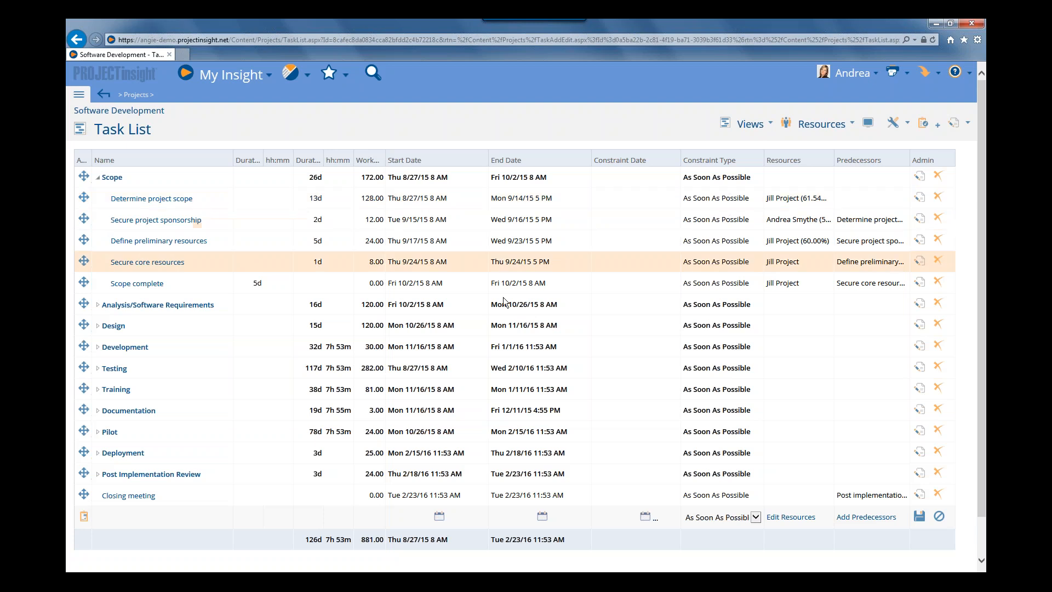
Edit the Scope complete task inline, set its constraint to Must Start On with constraint date 9/1/2015, and save it
left_click(176, 285)
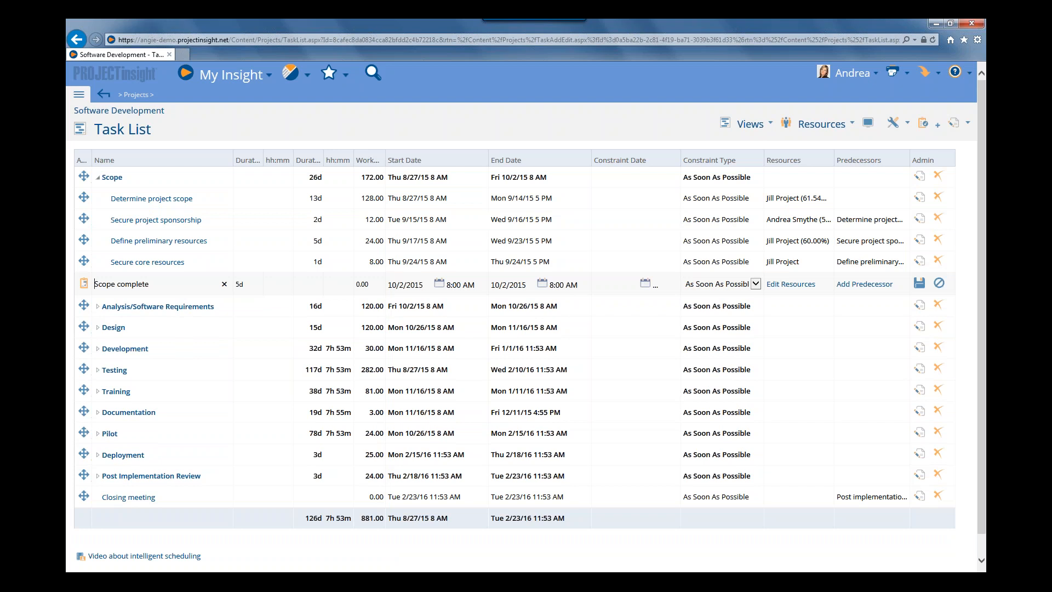
left_click(756, 284)
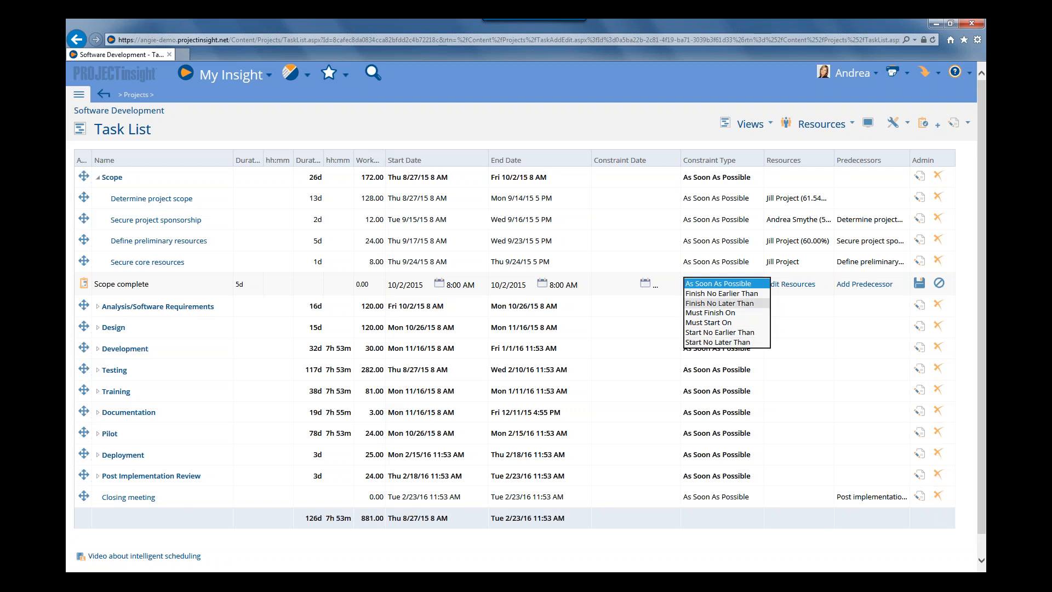
left_click(713, 322)
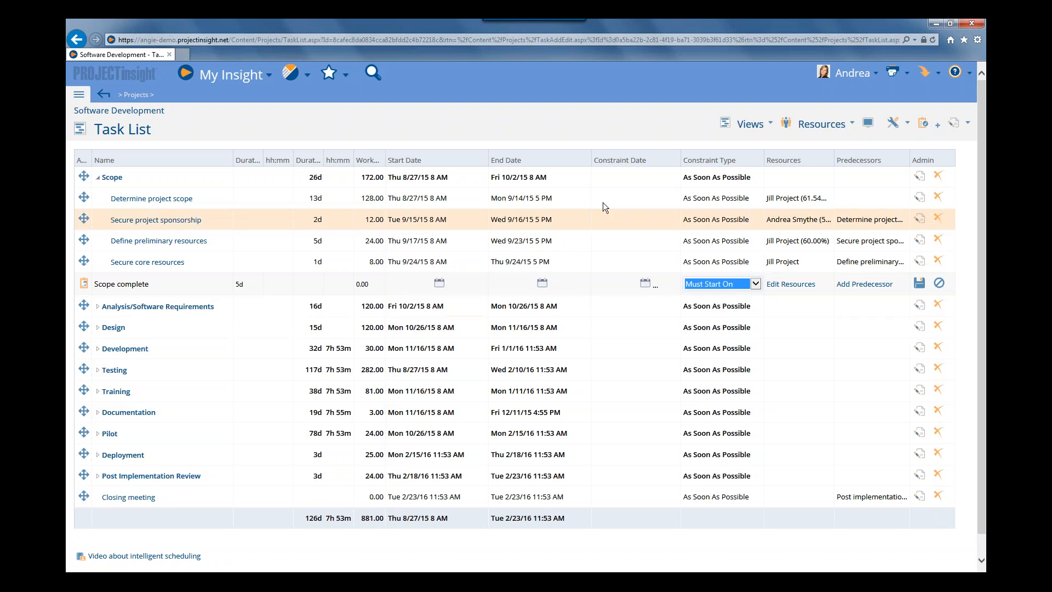
left_click(645, 283)
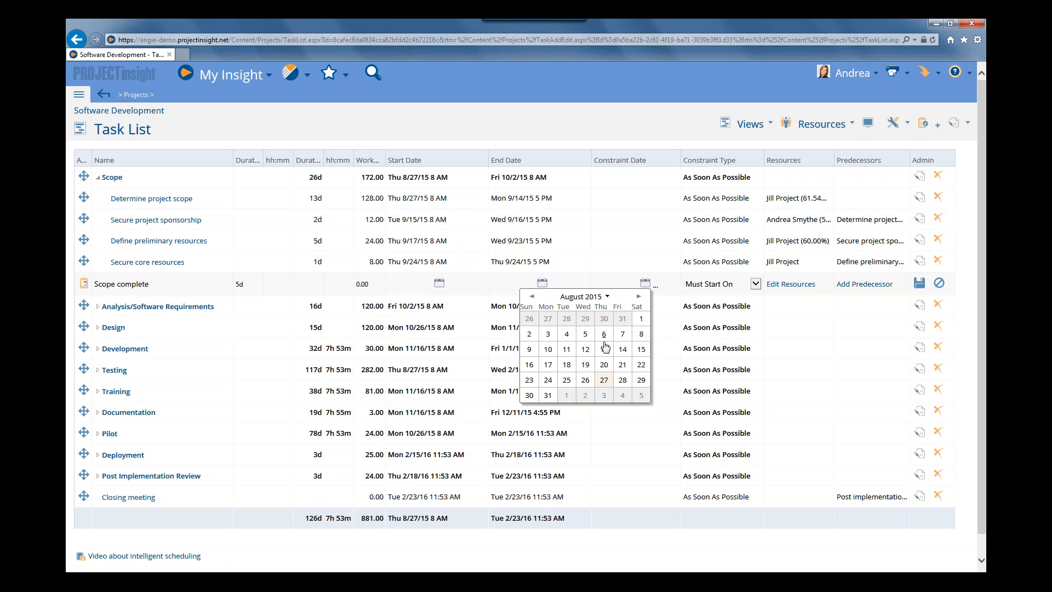
left_click(567, 396)
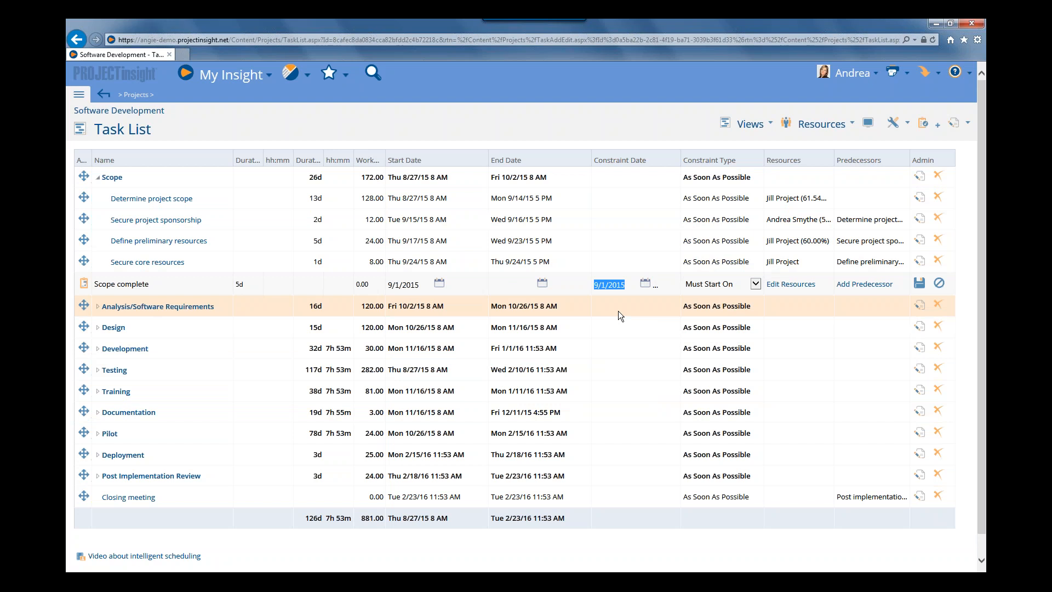
left_click(920, 284)
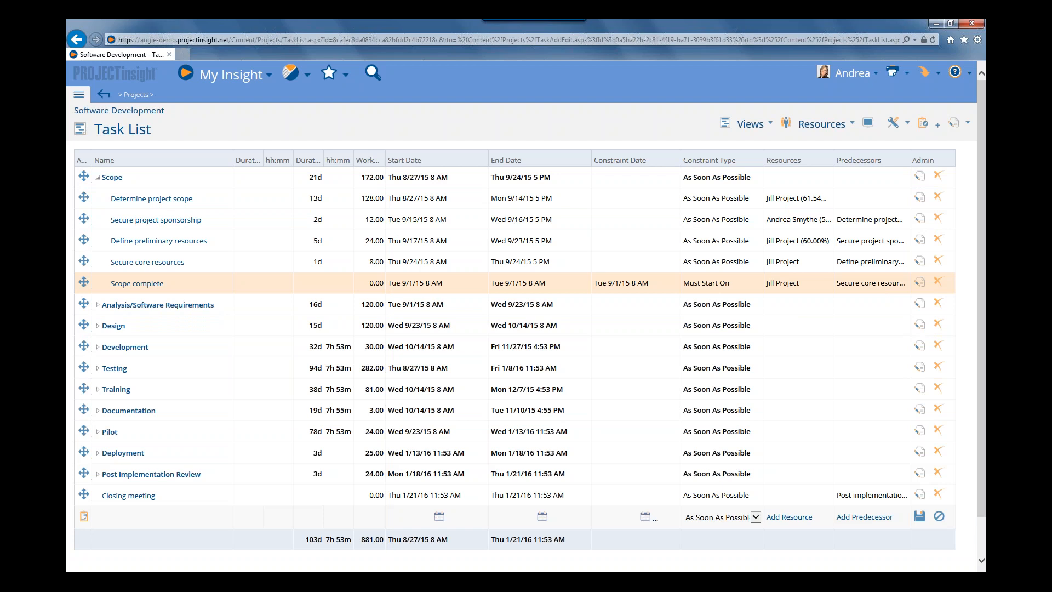
Change the Scope complete task's constraint type to Must Finish On, set its duration to 5d, and save it
left_click(919, 285)
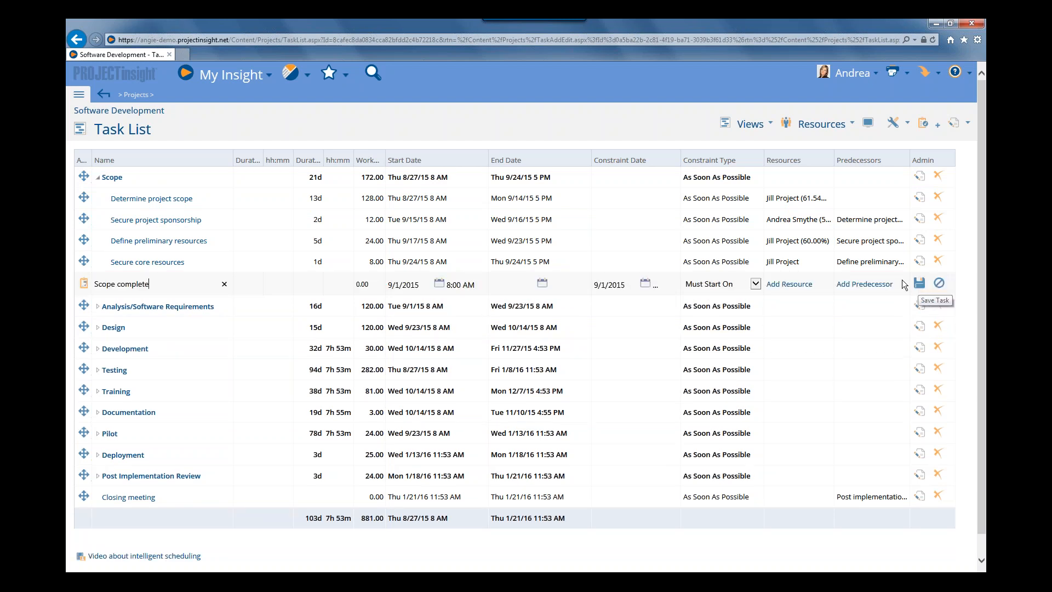
left_click(756, 285)
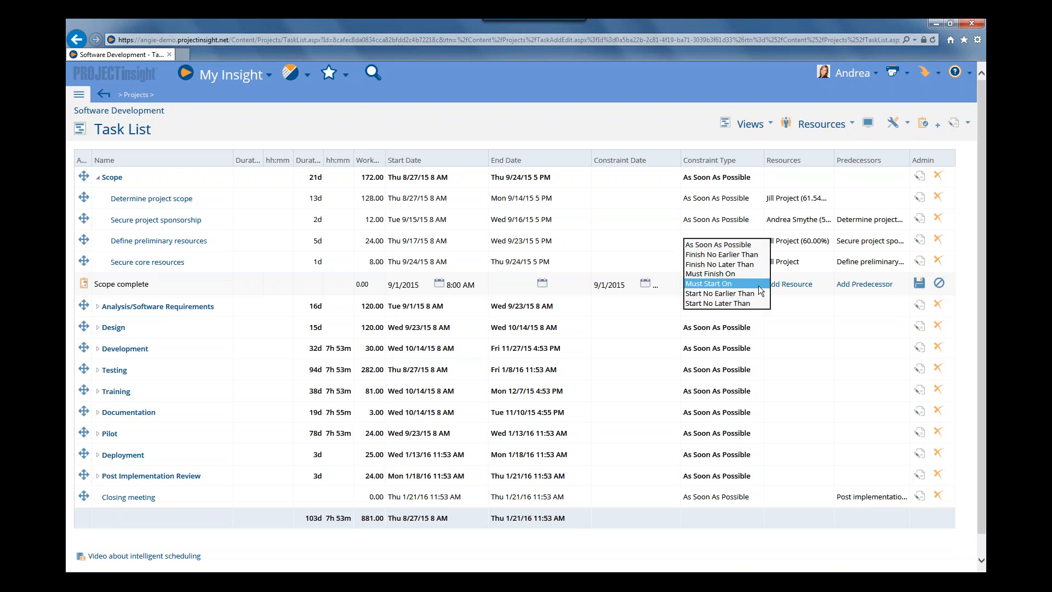
left_click(722, 273)
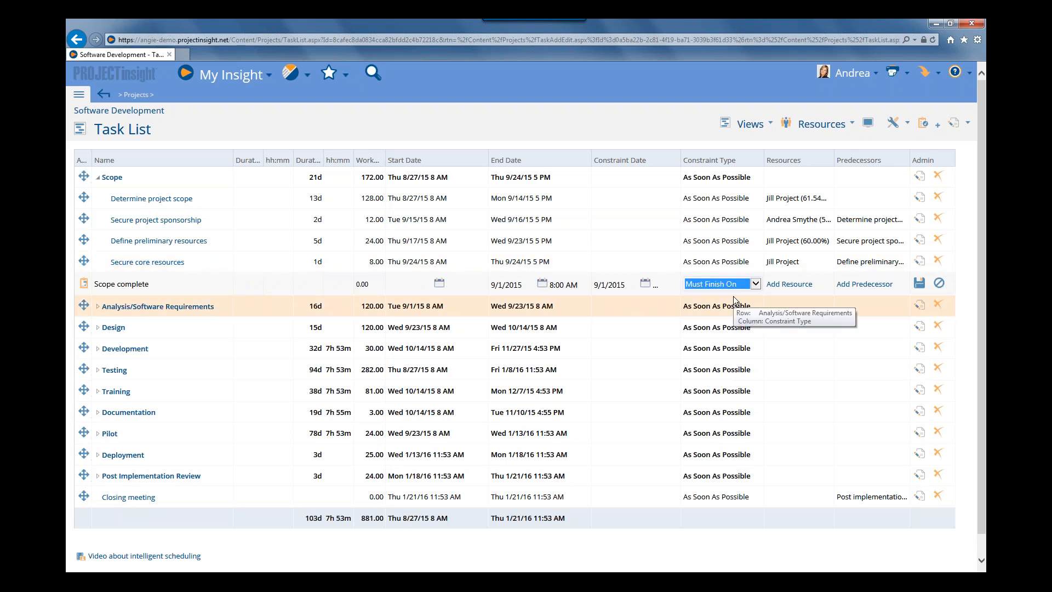
left_click(308, 288)
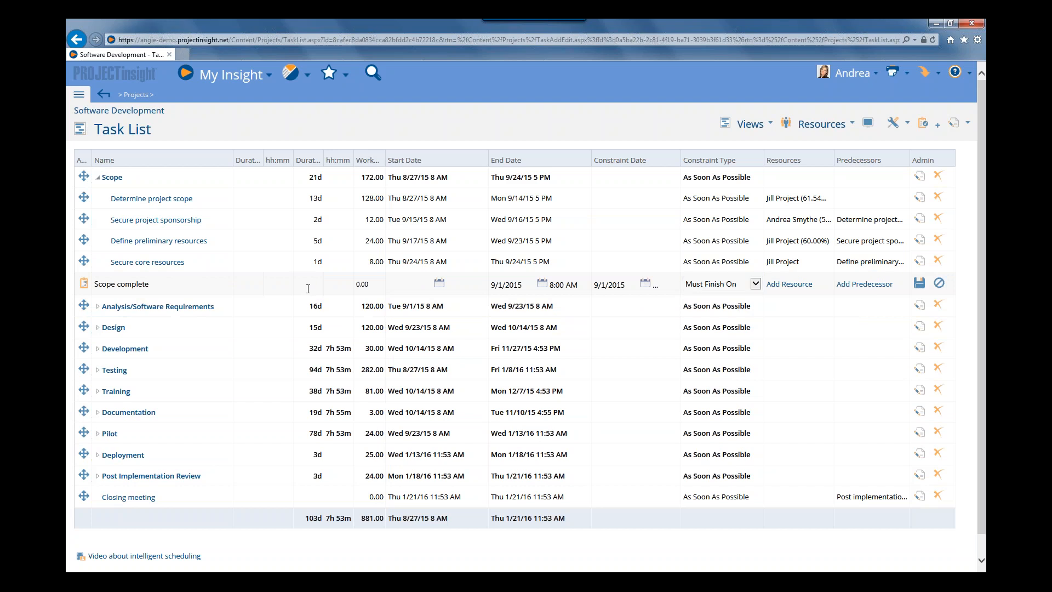
type("5d")
left_click(919, 283)
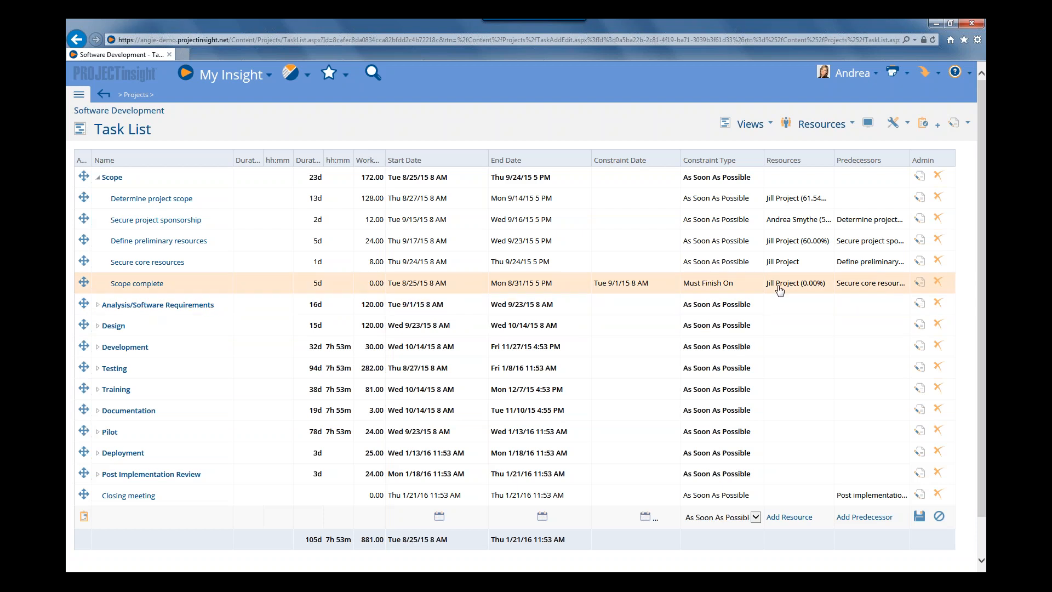
Reopen the Scope complete task for inline editing and choose the Finish No Later Than constraint type
left_click(920, 284)
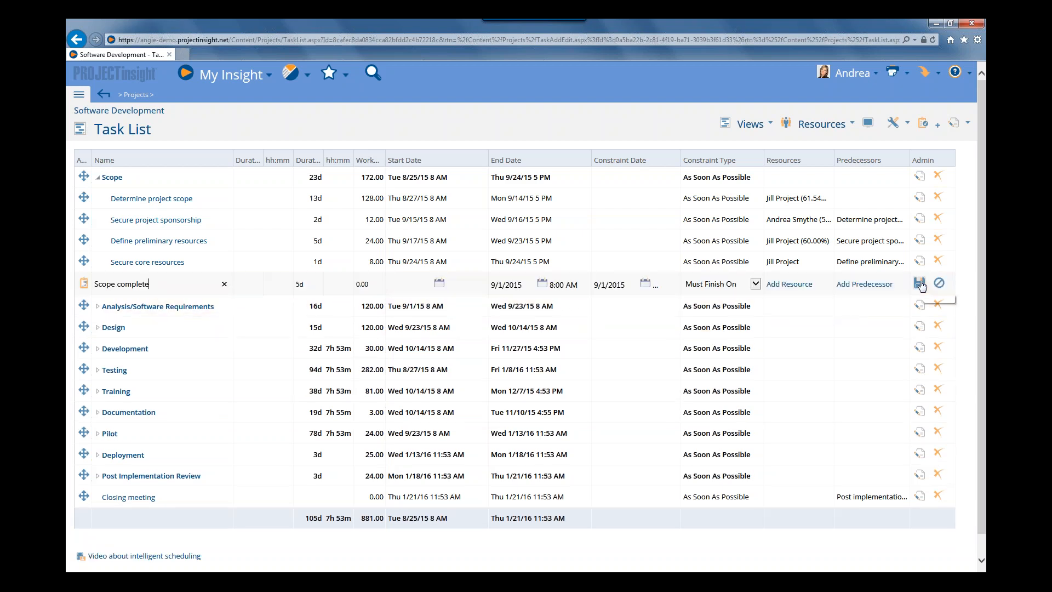
left_click(756, 285)
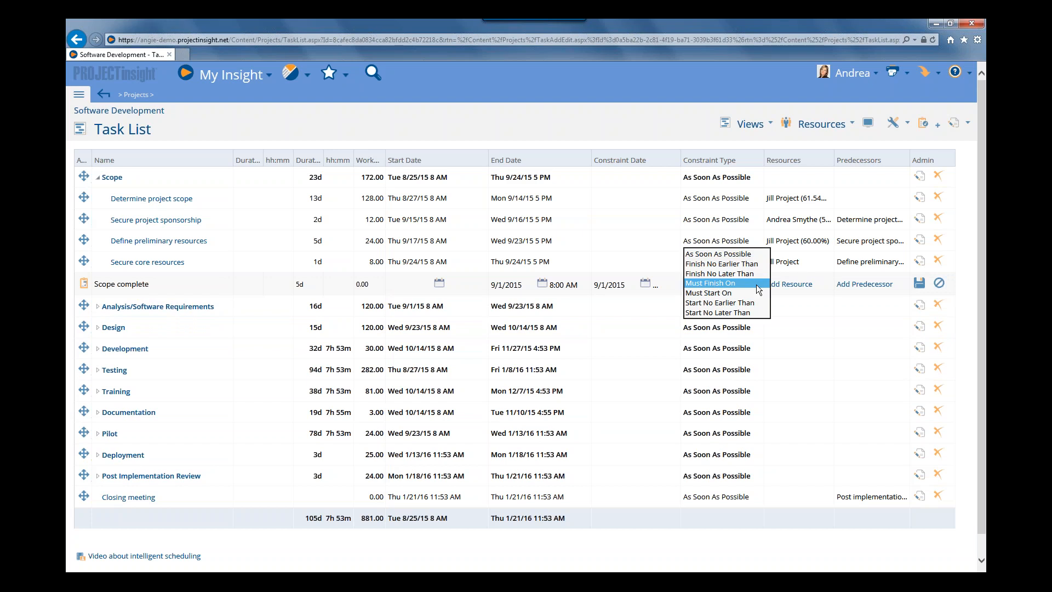
left_click(716, 274)
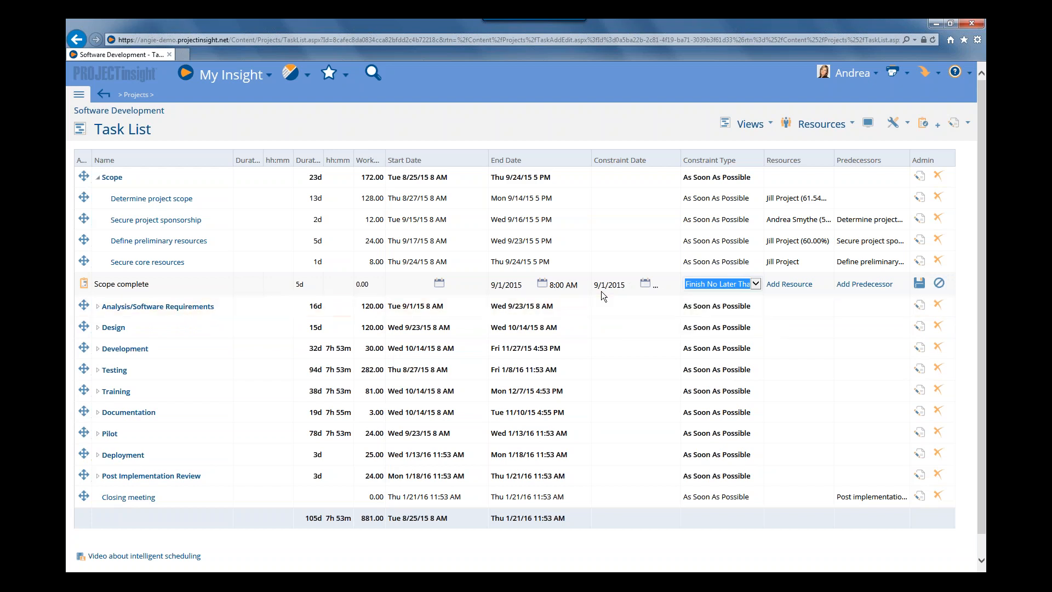
Set the Scope complete task's constraint type to As Soon As Possible, clear its constraint date, and save it
left_click(756, 284)
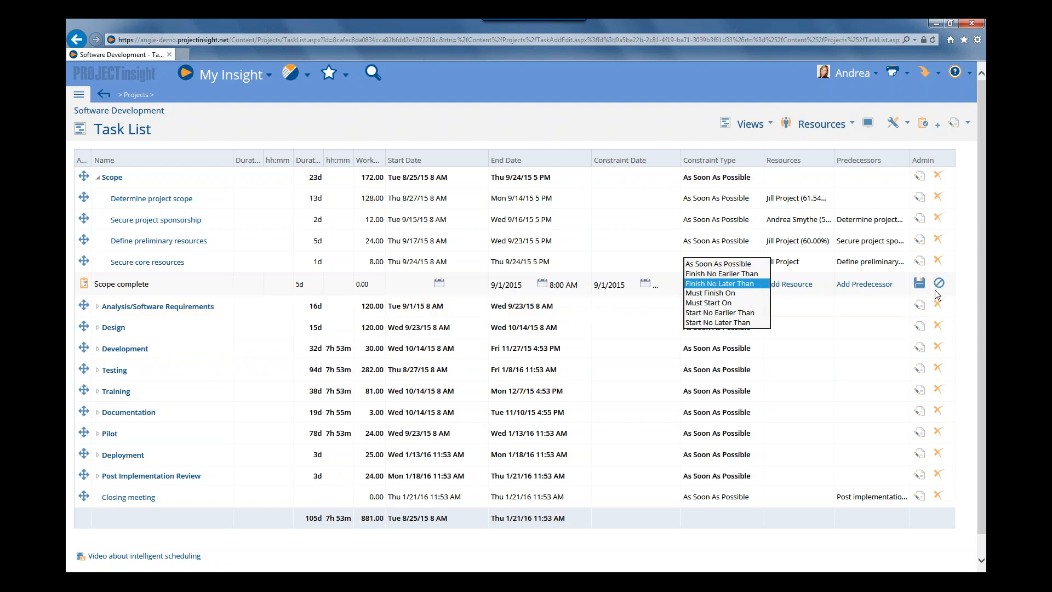
left_click(716, 264)
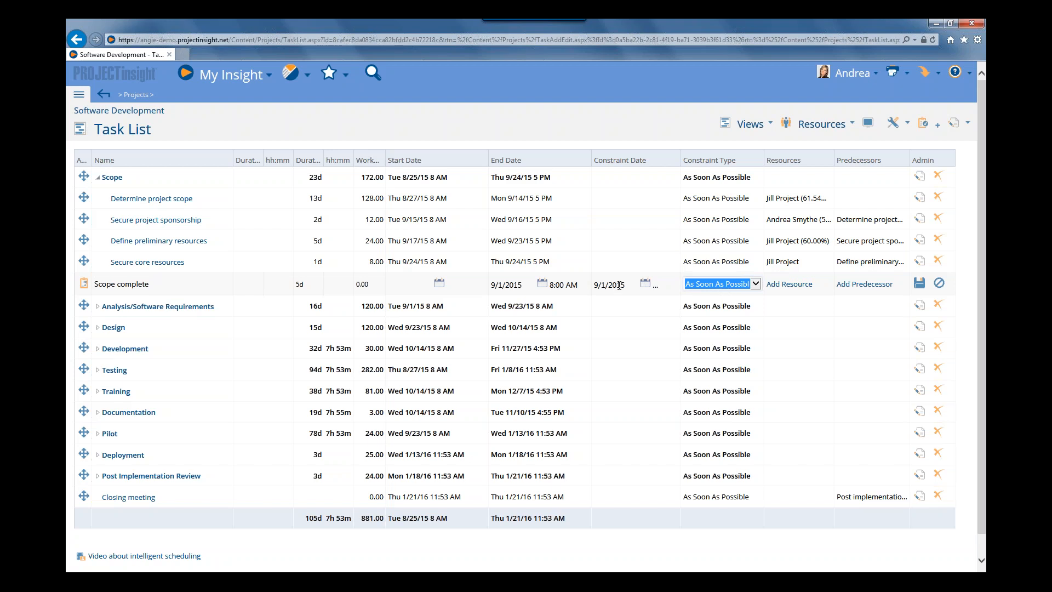
left_click_drag(632, 285, 584, 279)
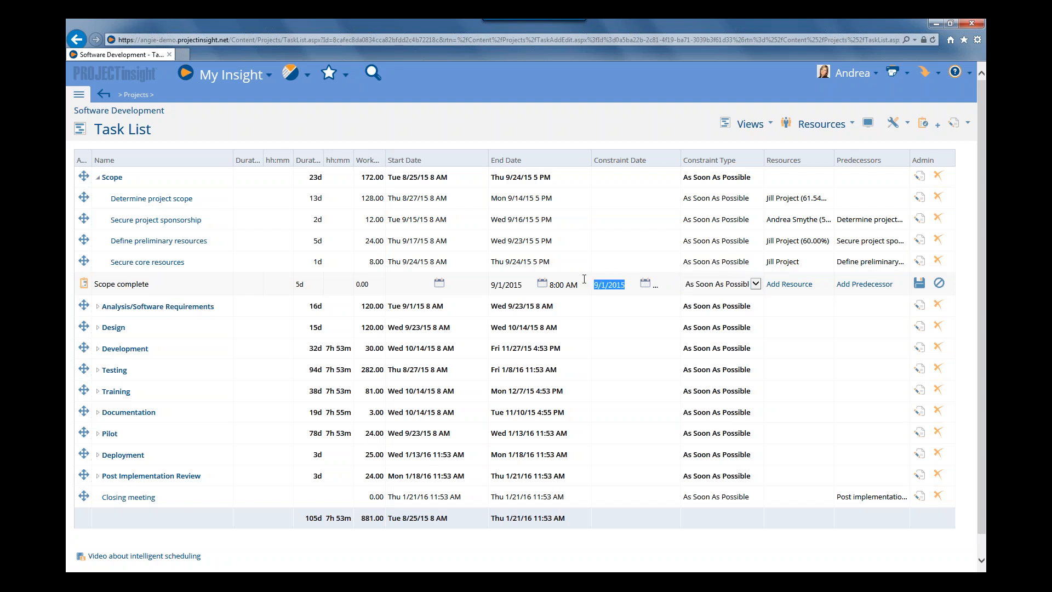
key("Delete")
left_click(920, 284)
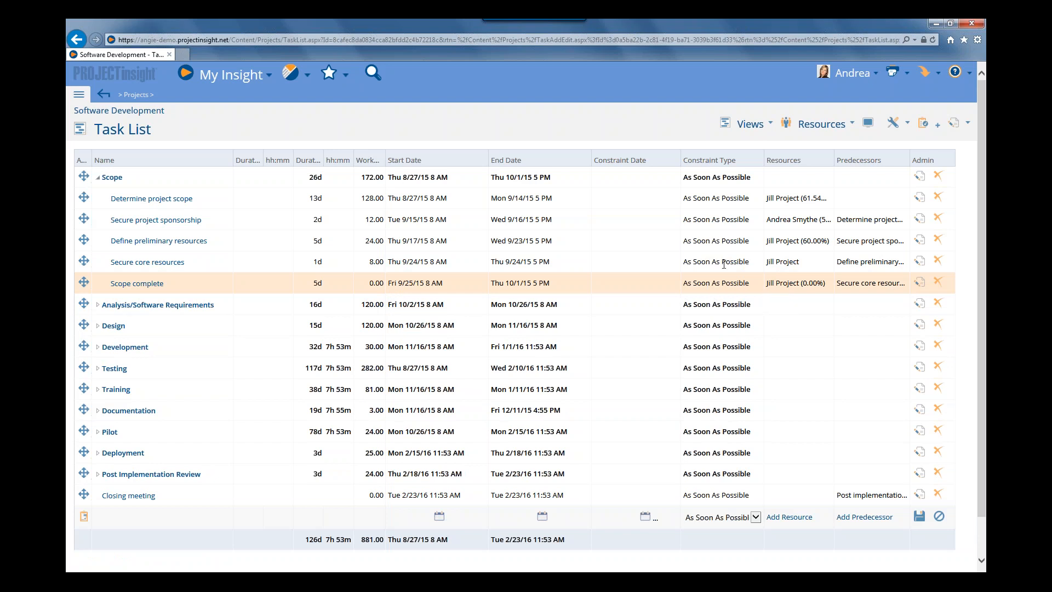
Apply the Planning View column selection to the task list through its display options
left_click(868, 127)
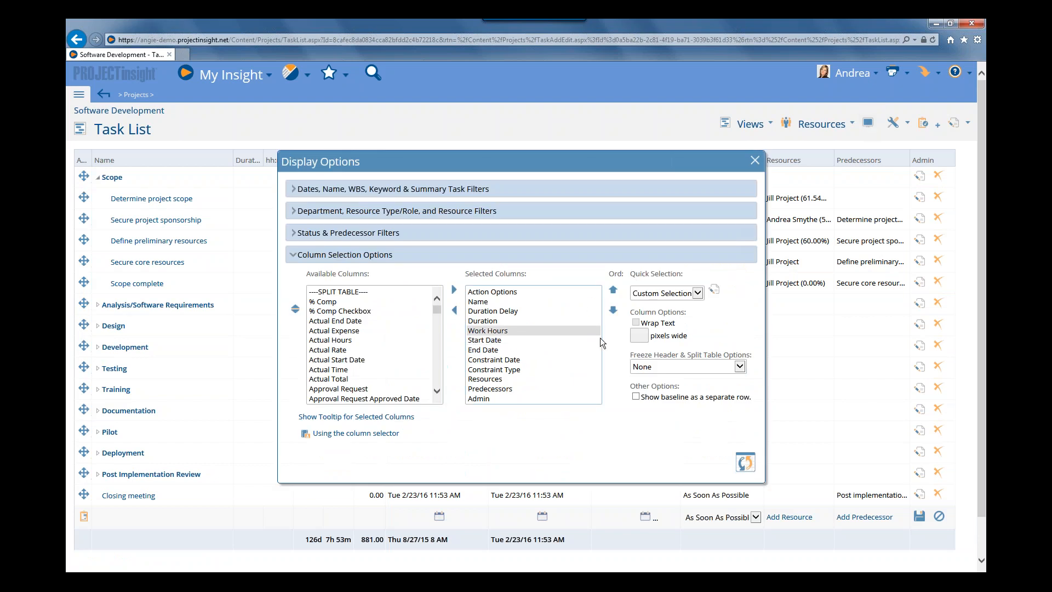
left_click(674, 296)
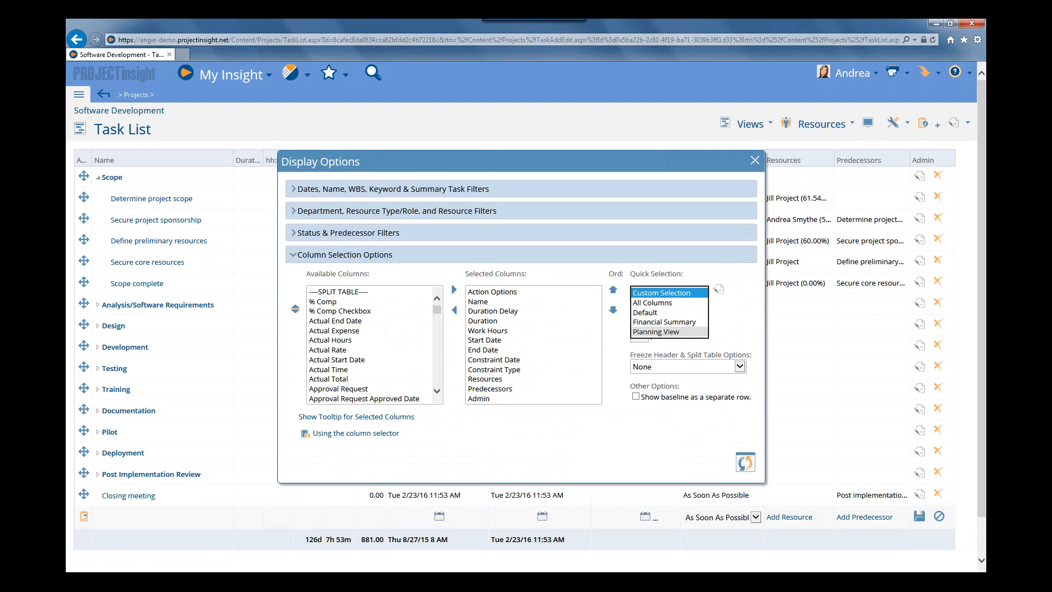
left_click(663, 331)
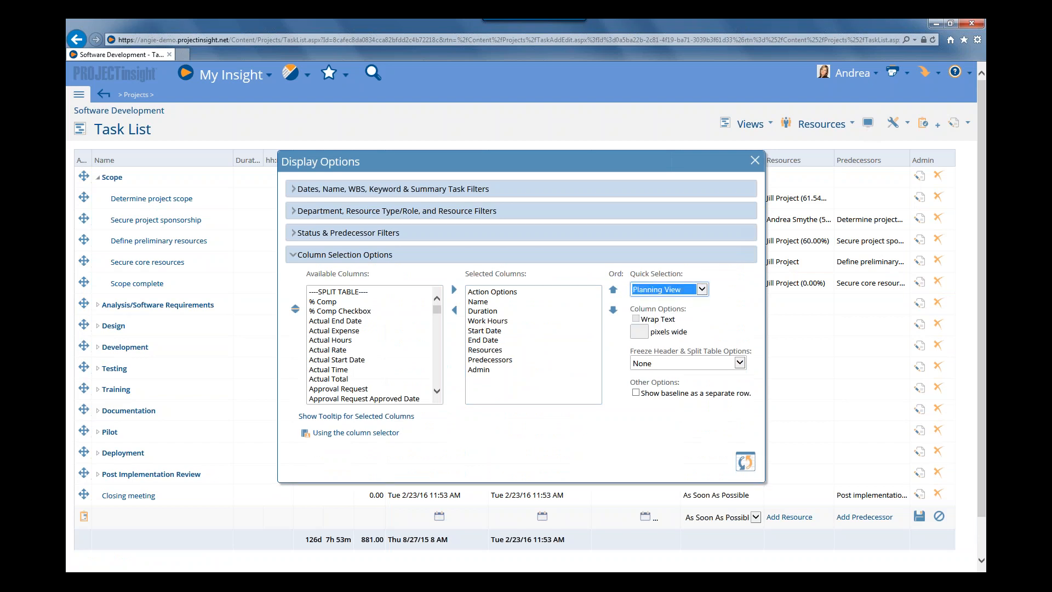
left_click(746, 463)
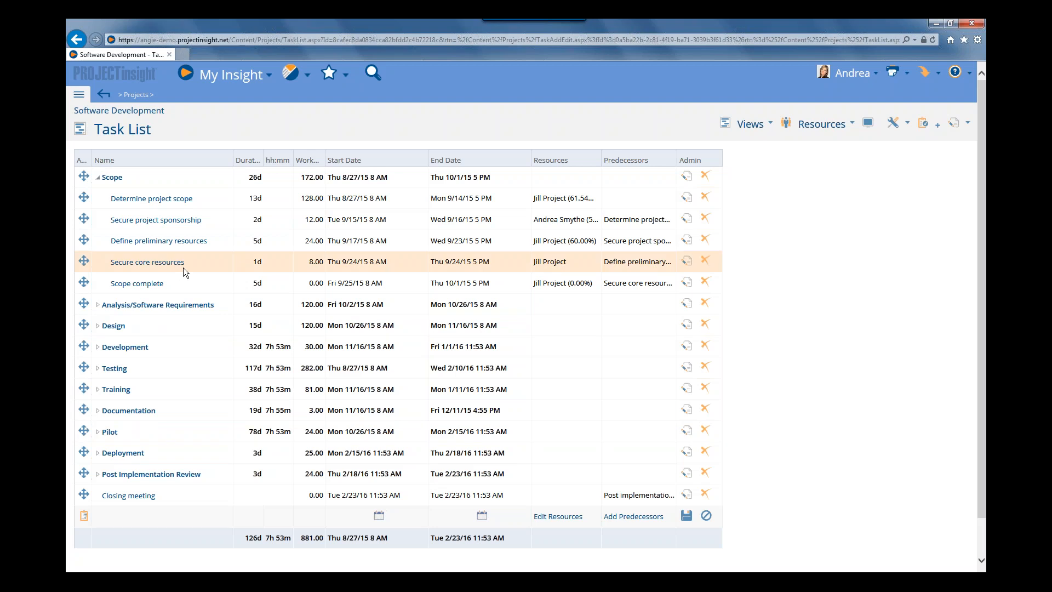
Check the Scope complete task's existing predecessor and the tasks selectable as new predecessors, and close the editing without adding one
right_click(186, 282)
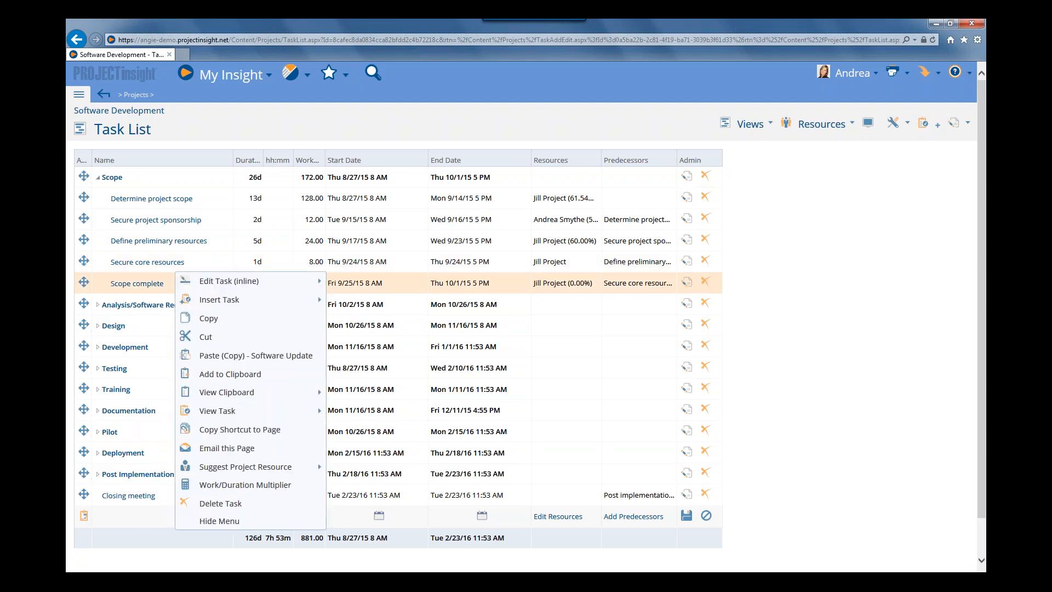
mouse_move(229, 285)
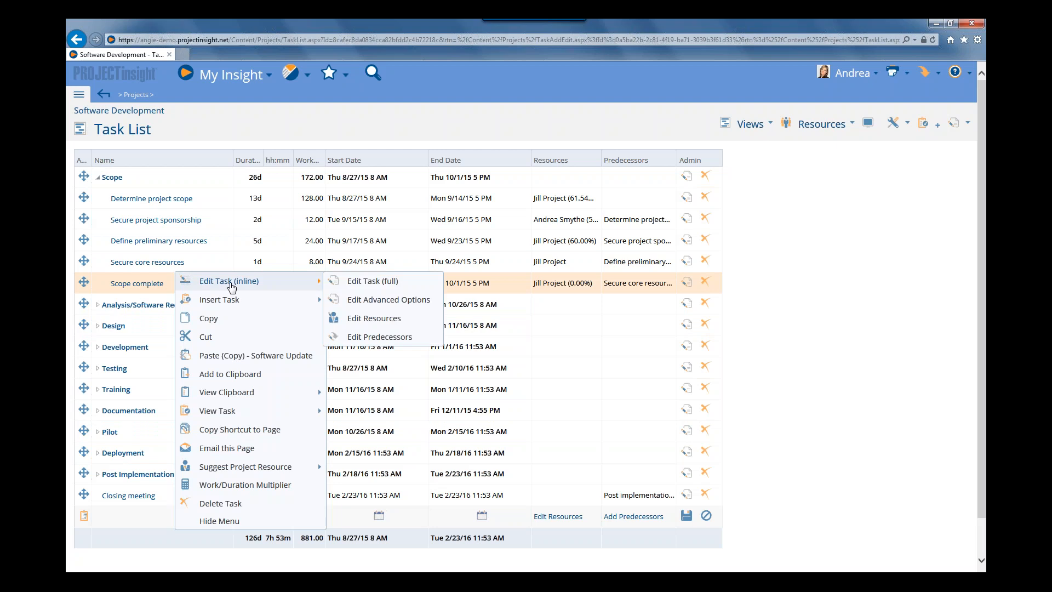
left_click(388, 339)
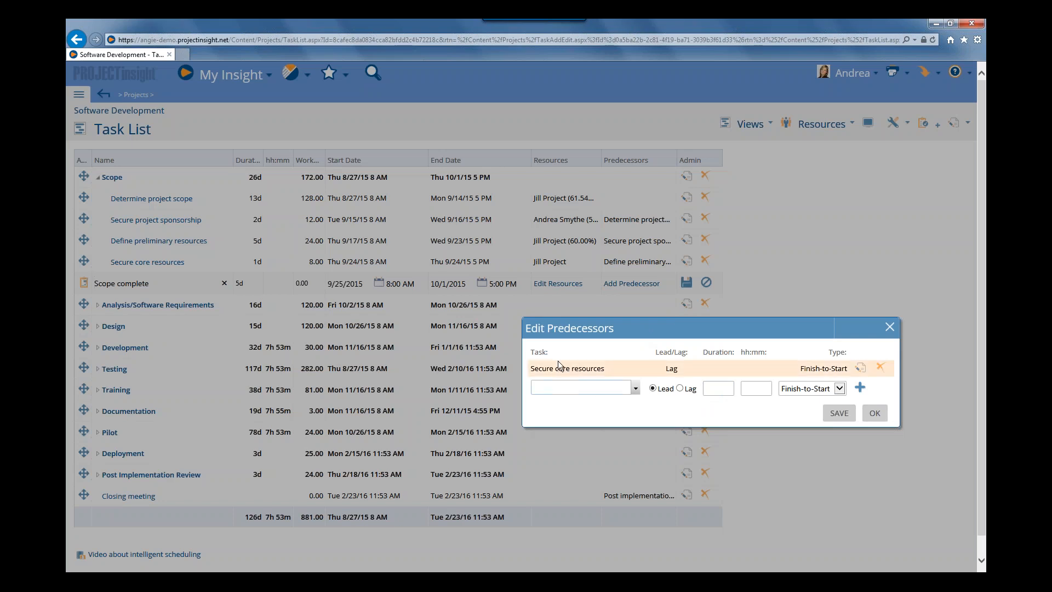
left_click(634, 389)
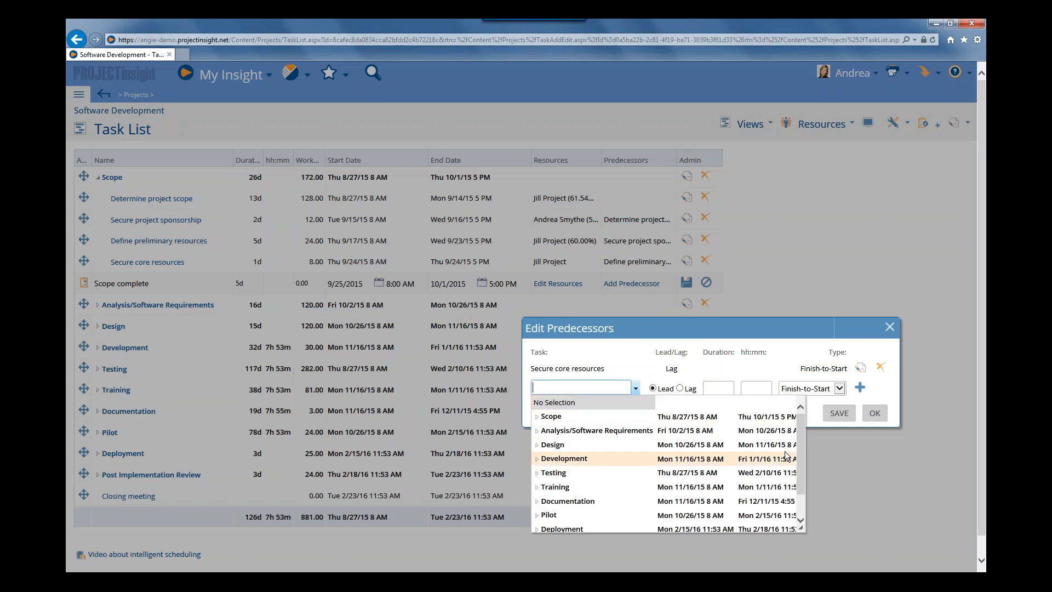
mouse_move(804, 452)
left_mouse_down()
mouse_move(800, 500)
mouse_move(801, 441)
left_mouse_up()
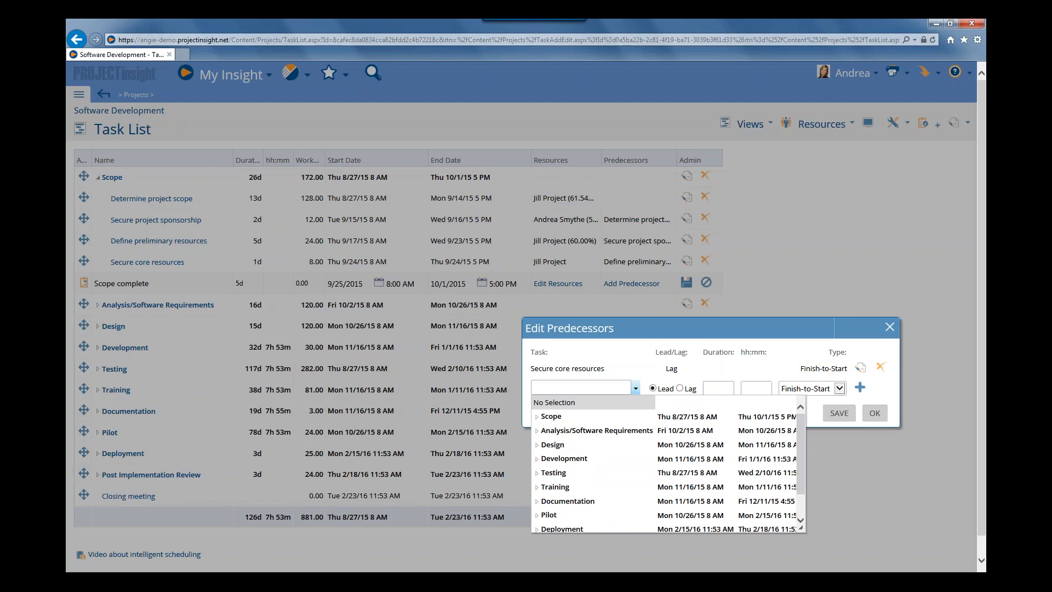
left_click(869, 327)
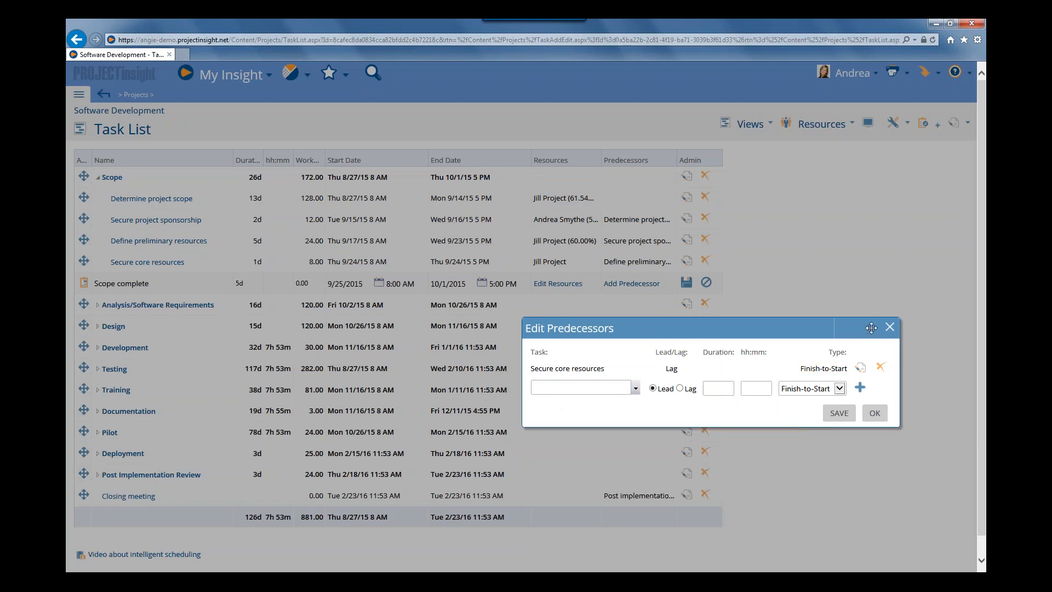
left_click(889, 328)
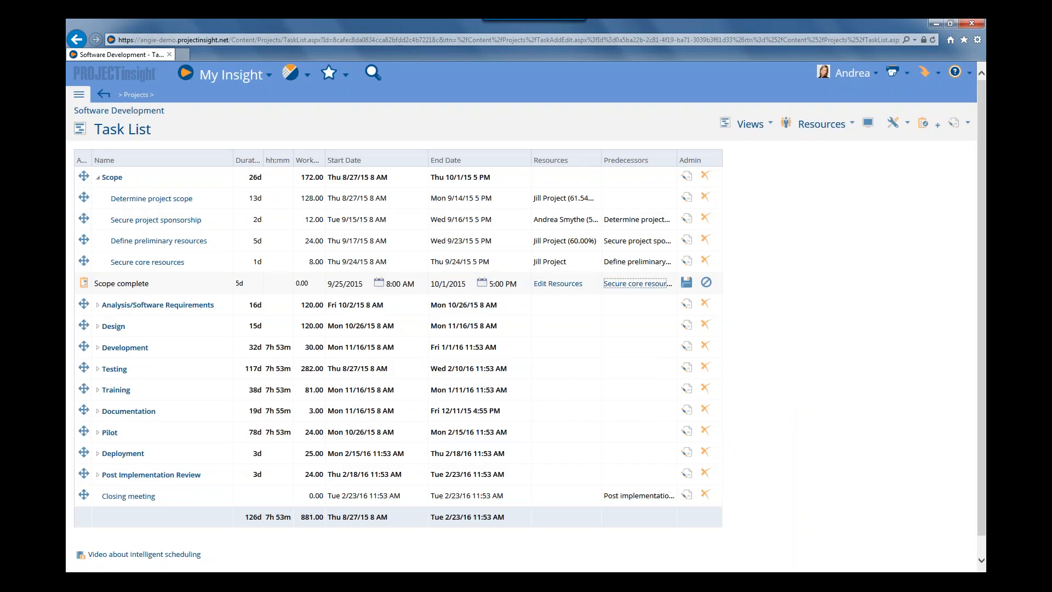
left_click(686, 282)
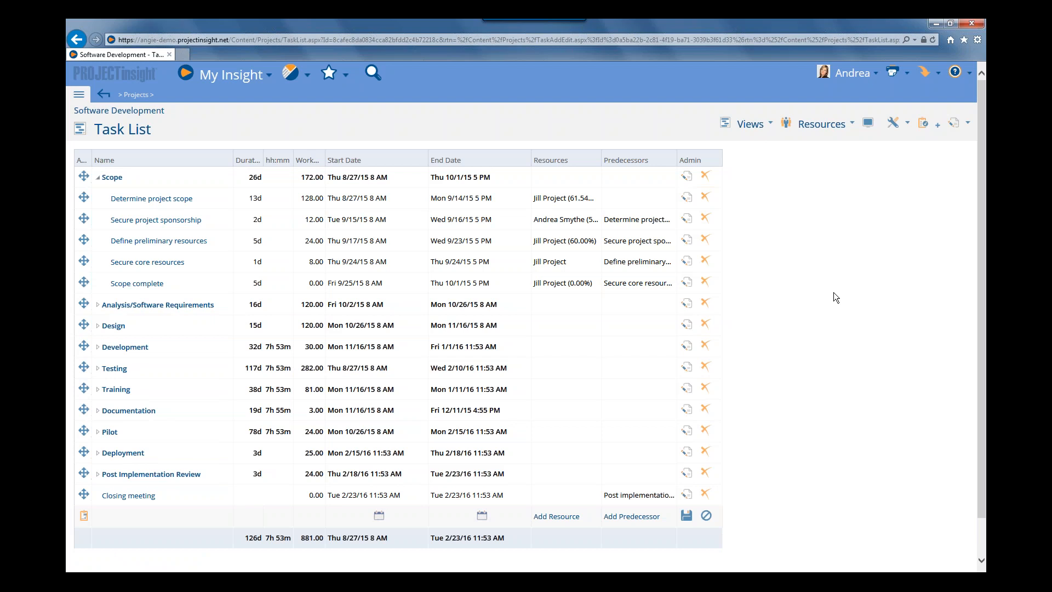
Add Database Development as an external project for cross project task dependencies in the Software Development project's options
left_click(748, 125)
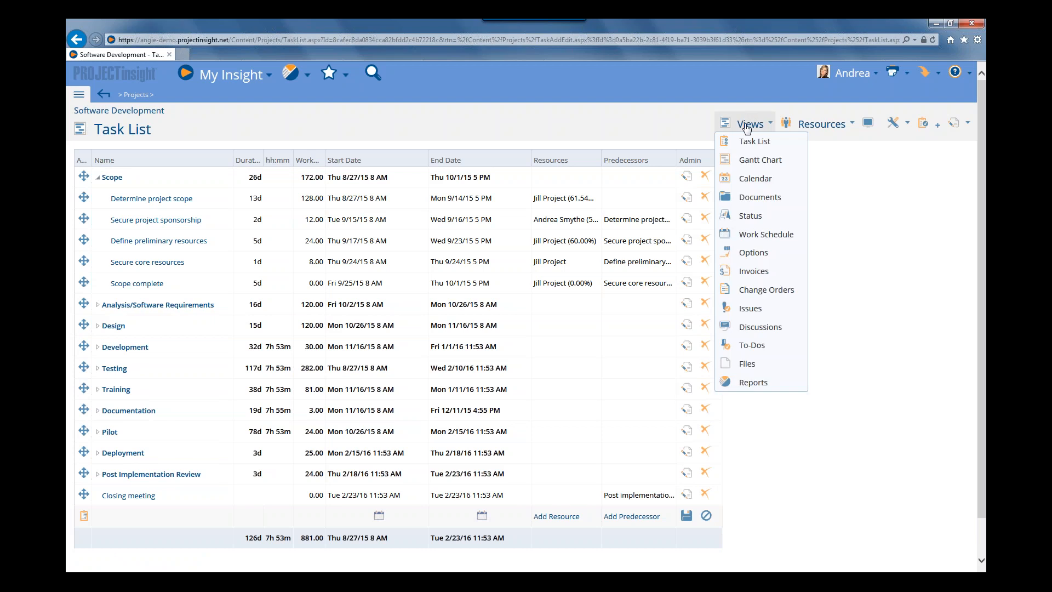
left_click(754, 254)
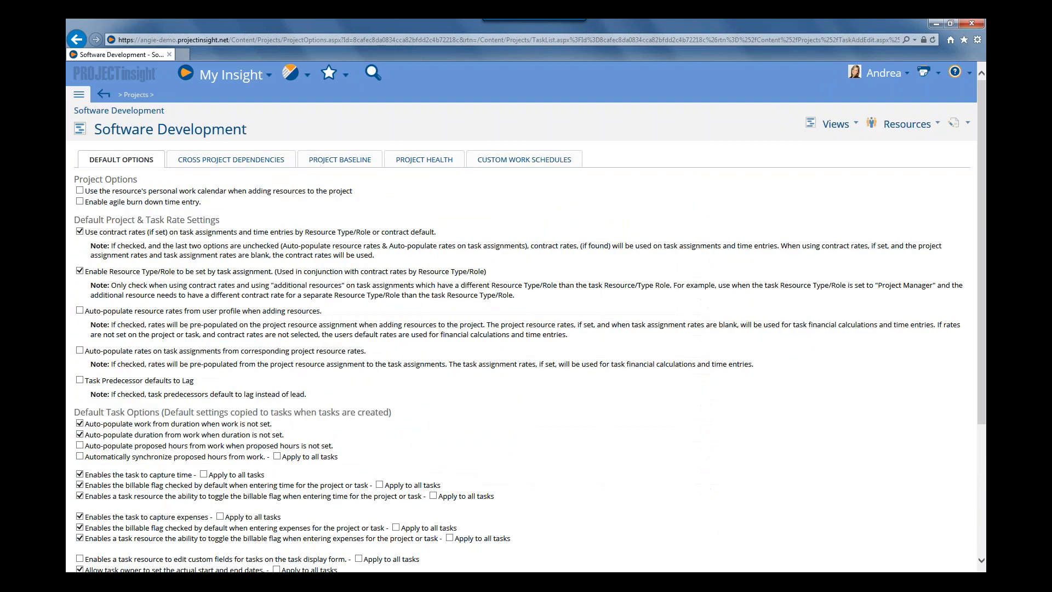
left_click(258, 161)
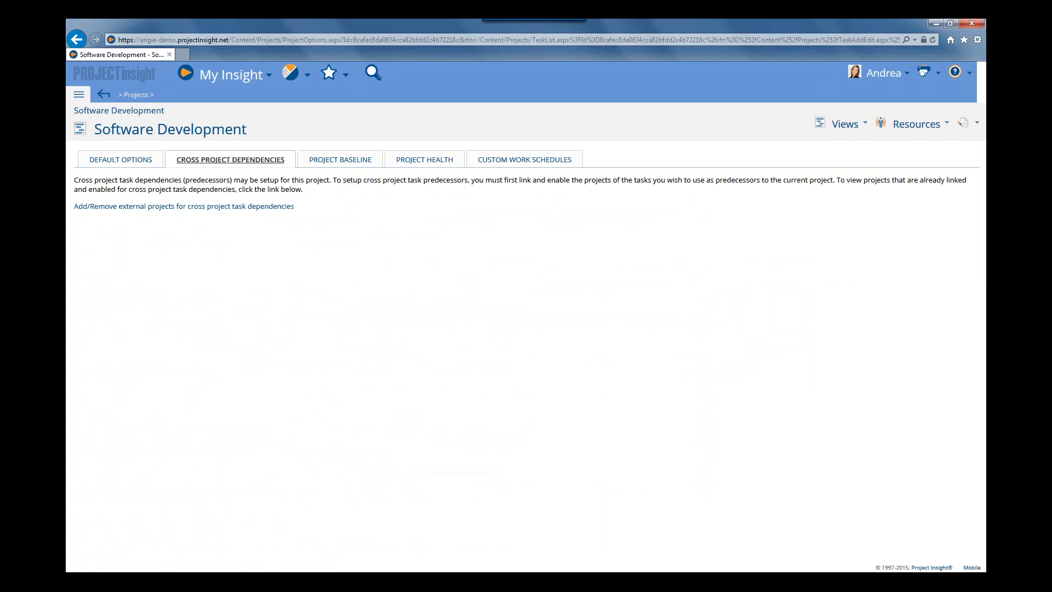
left_click(217, 208)
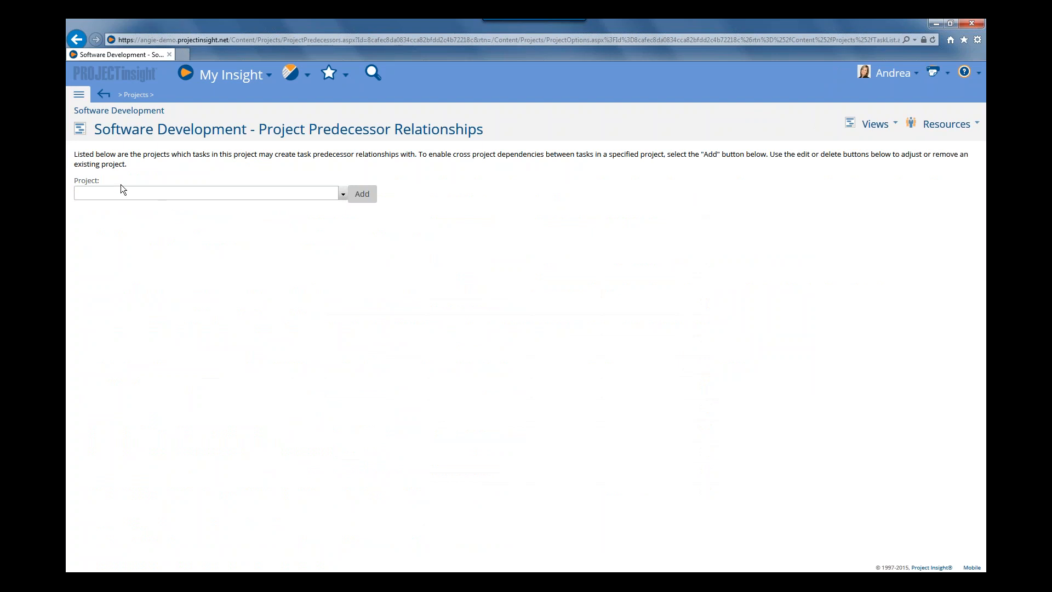
left_click(343, 195)
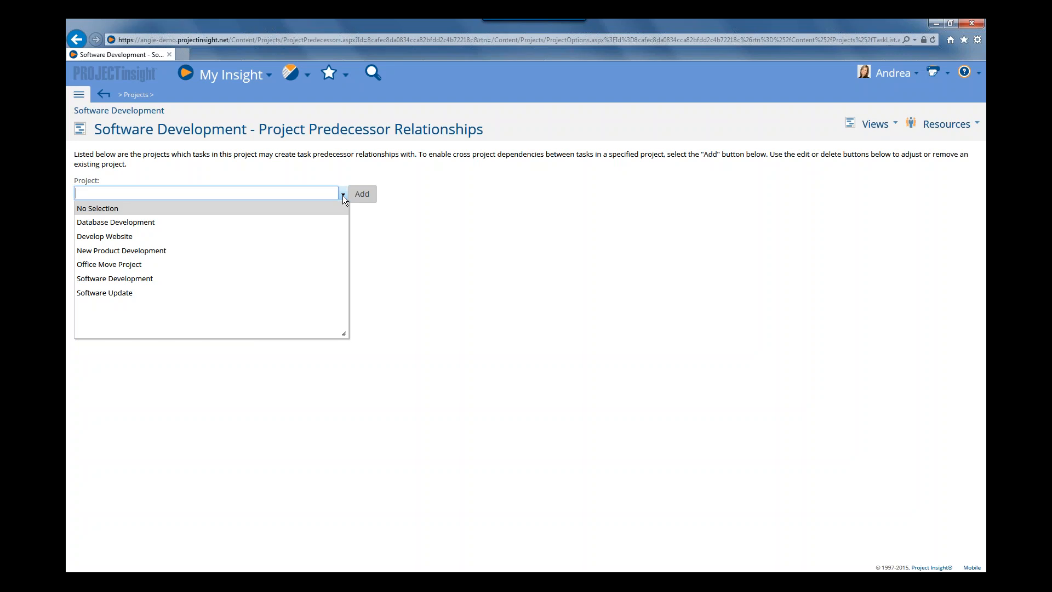
left_click(111, 222)
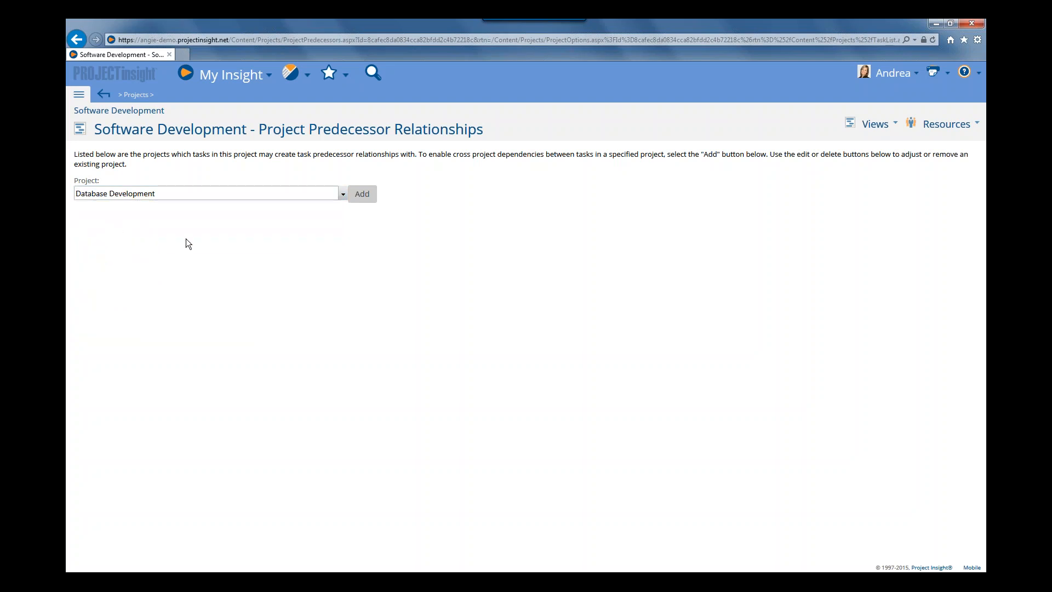
left_click(363, 195)
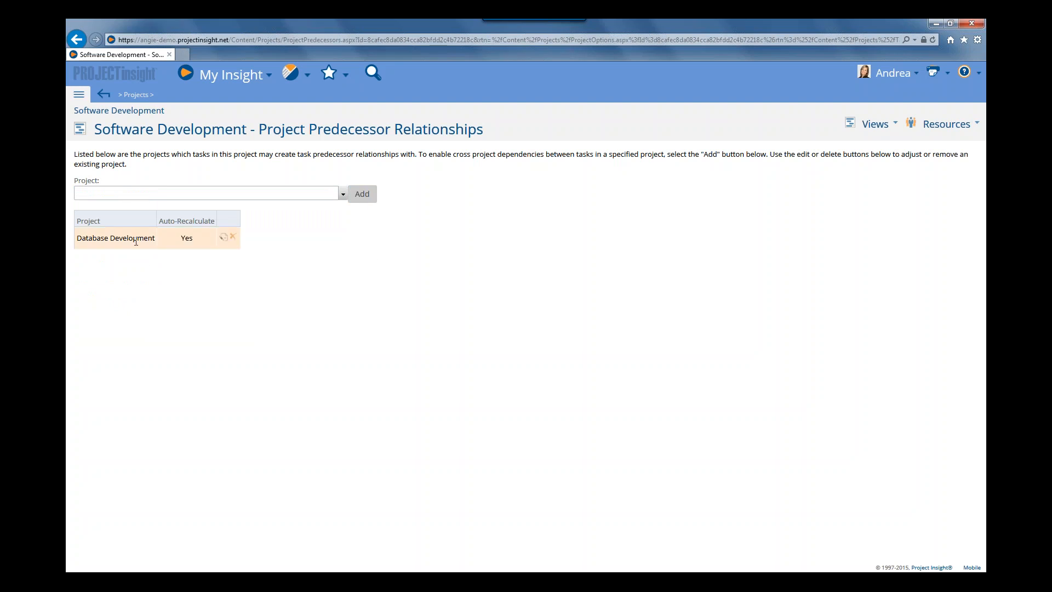
In the task list, add Database Development's Intitial Scope Meeting Held as a Finish-to-Start predecessor of Scope complete, save it, and widen the Predecessors column
left_click(878, 129)
left_click(879, 141)
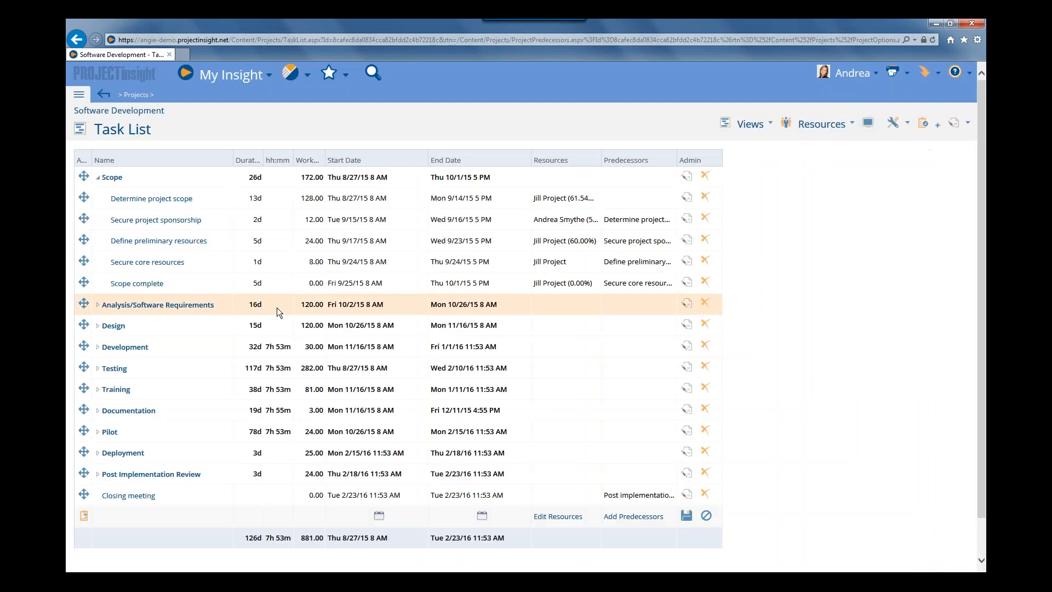
right_click(192, 284)
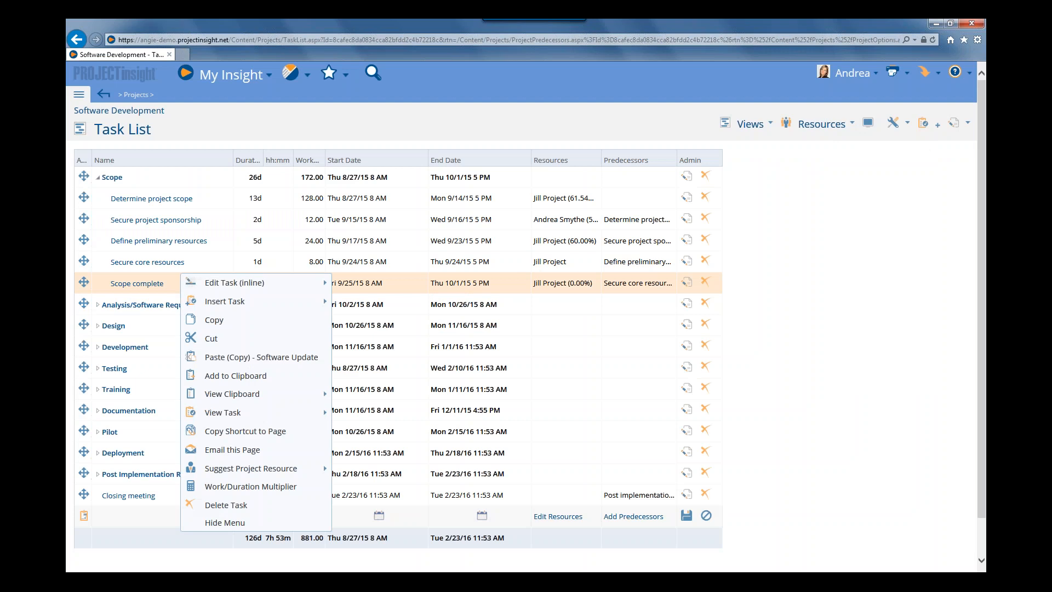
mouse_move(235, 285)
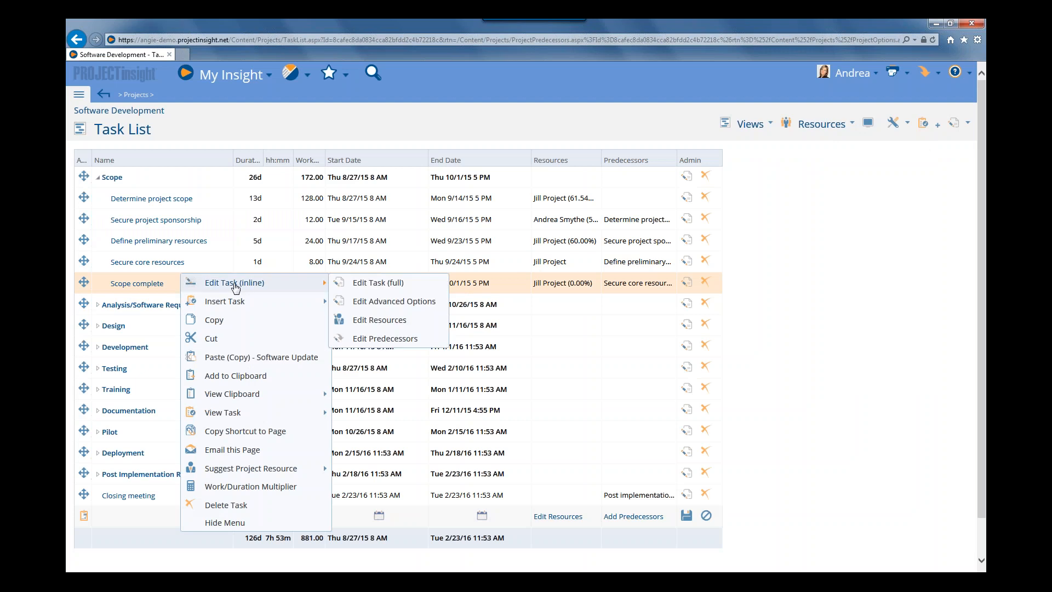
left_click(388, 340)
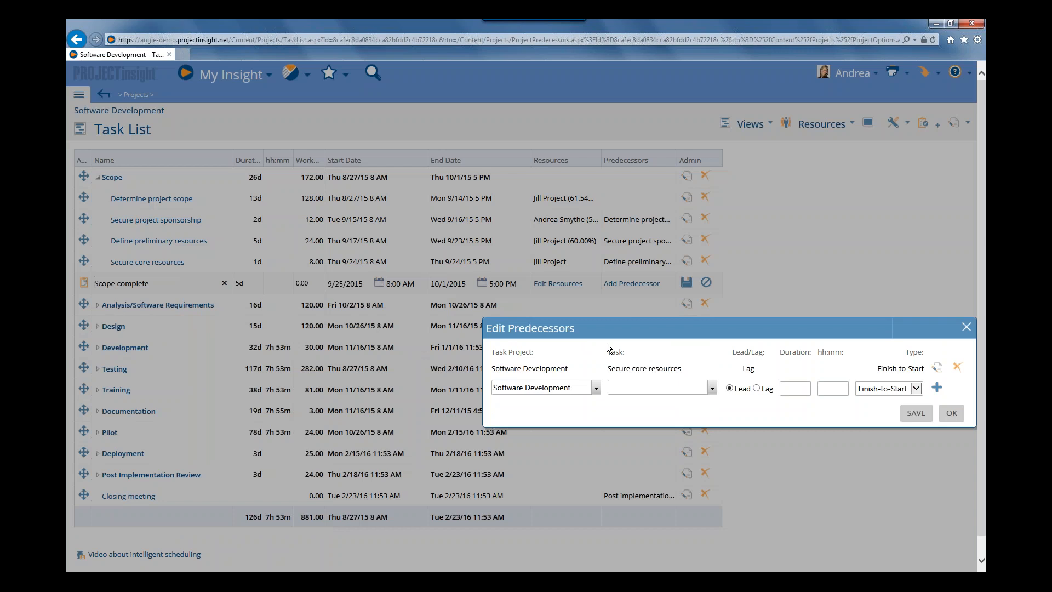
left_click_drag(604, 326, 430, 223)
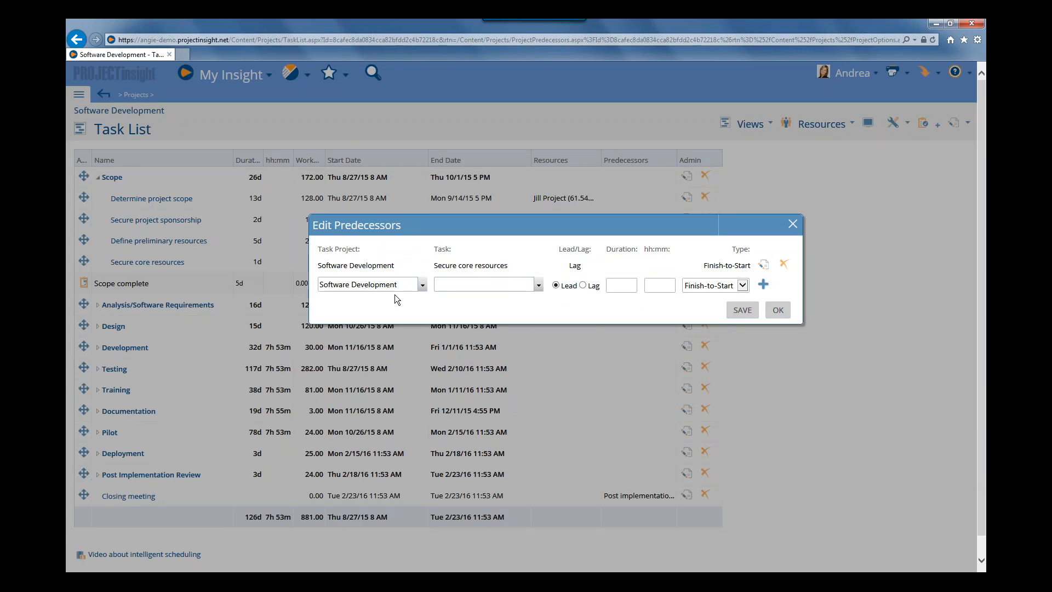
left_click(422, 285)
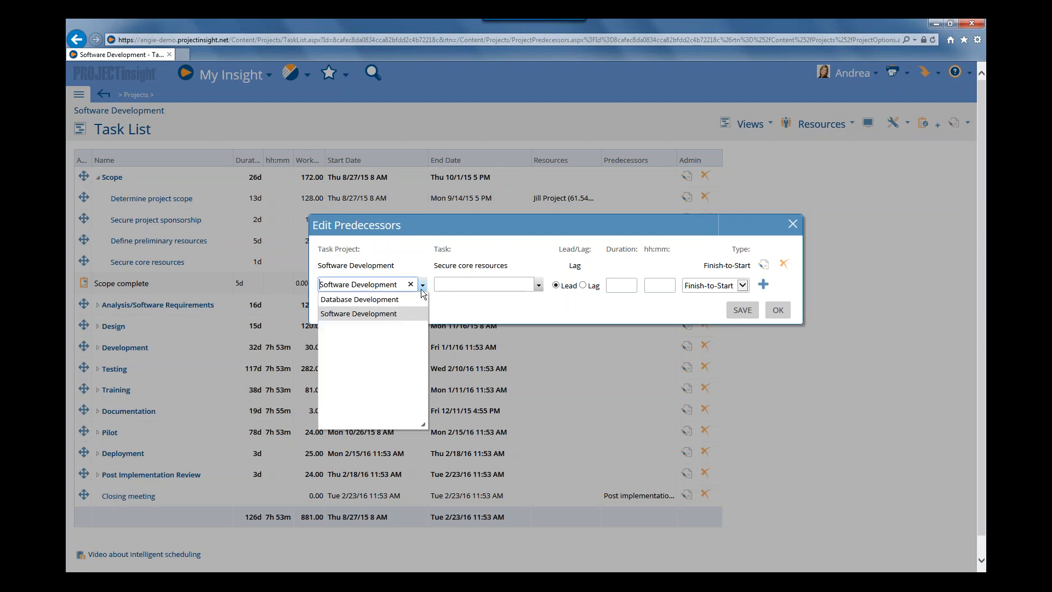
left_click(372, 300)
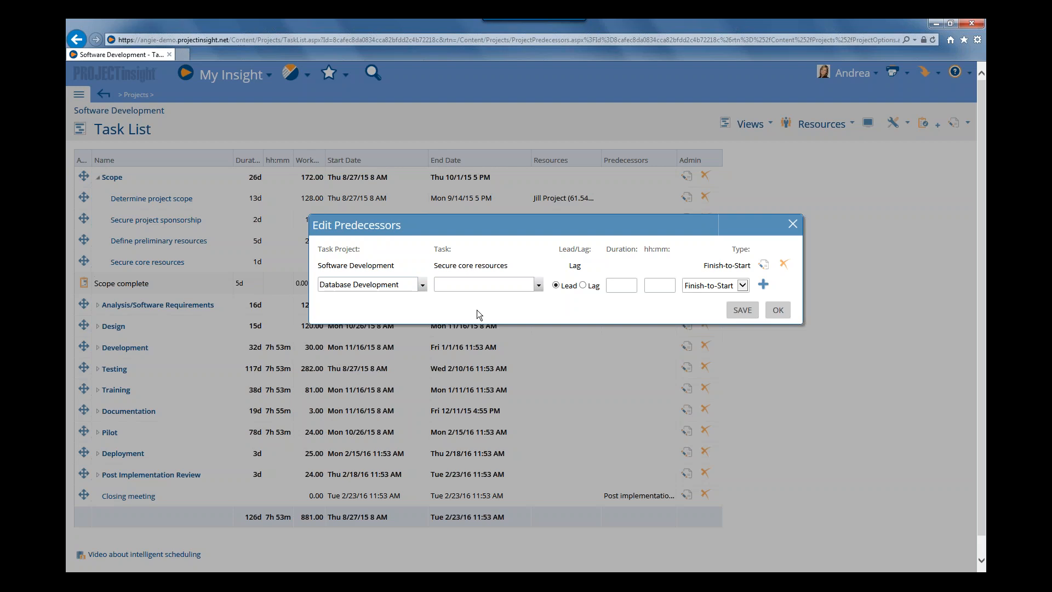
left_click(538, 289)
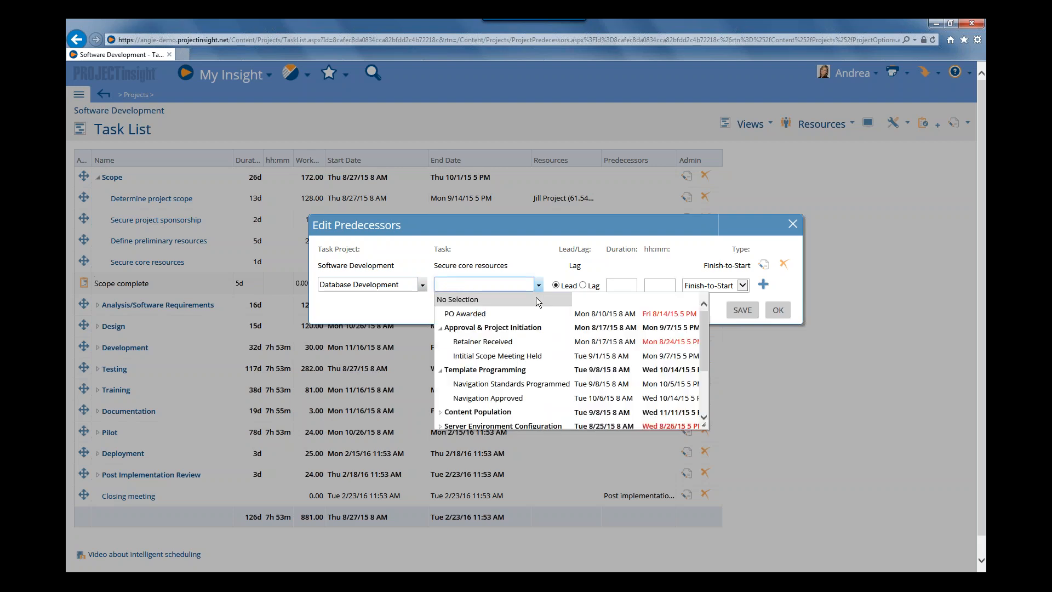
left_click(496, 356)
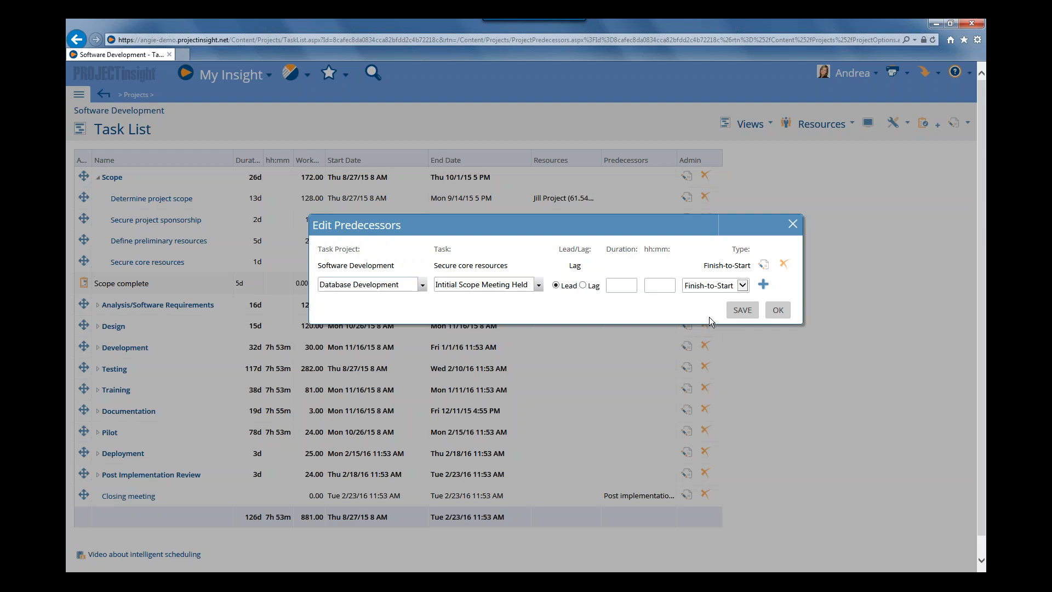
left_click(743, 310)
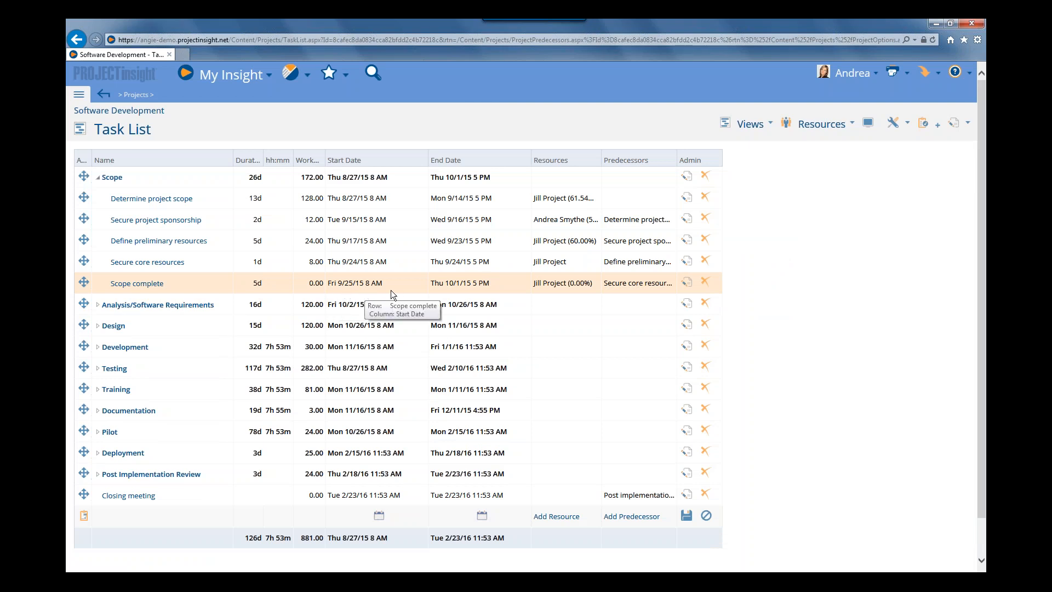
left_click_drag(650, 152, 870, 153)
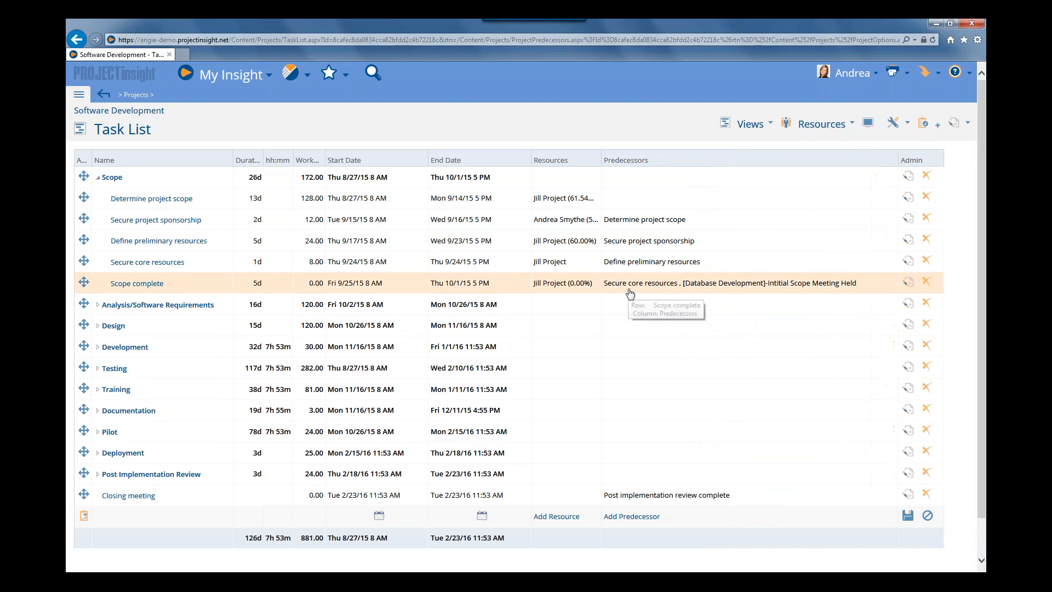